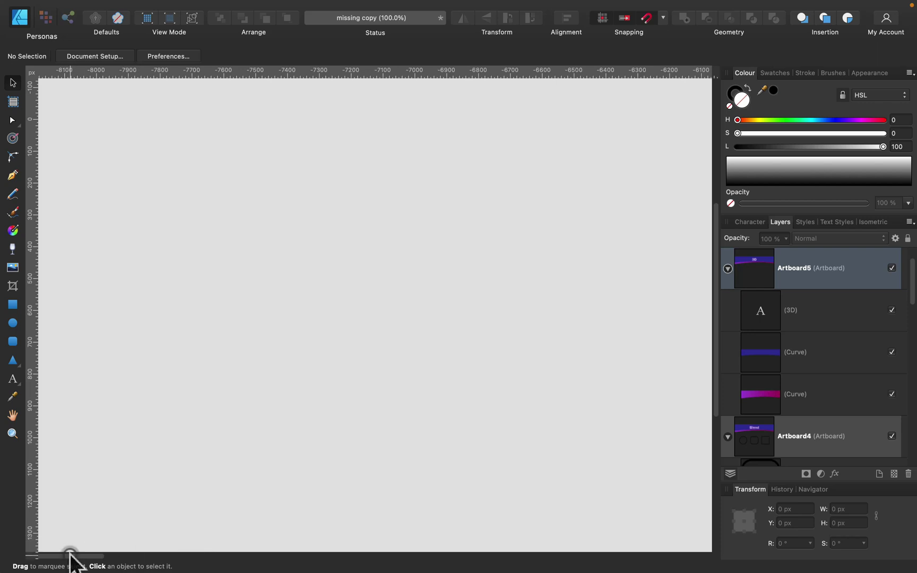
# - Scroll right until Artboard2 (Mesh Gradient) with its yellow-orange and pink-violet squares is visible
pyautogui.moveTo(69, 554); pyautogui.dragTo(156, 569)
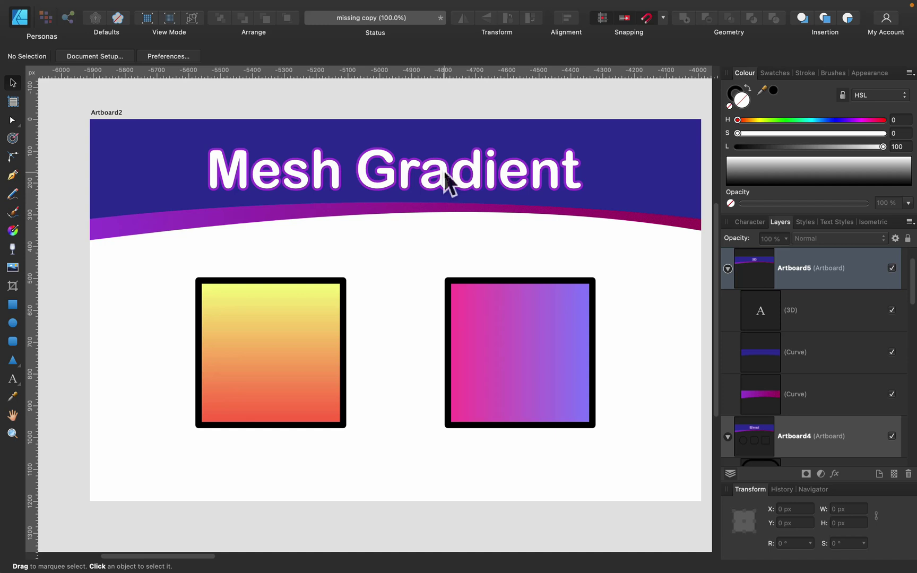
# - Add a second fill to the yellow-orange square and lay a linear gradient across it
pyautogui.click(296, 313)
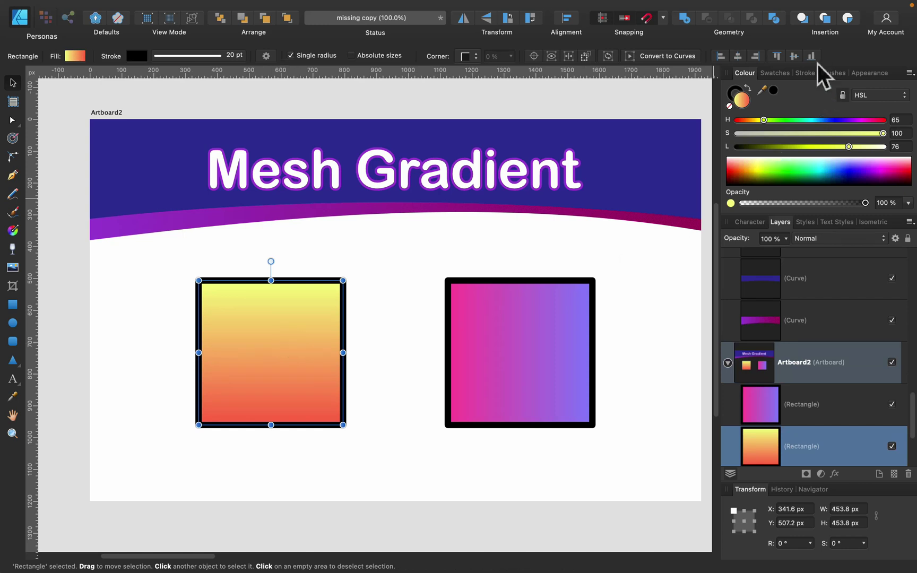
pyautogui.click(868, 74)
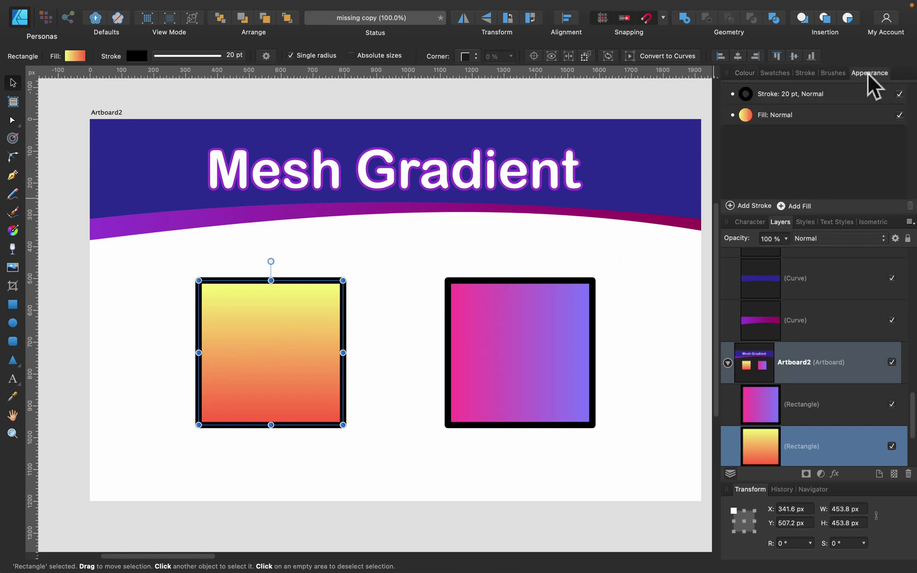
pyautogui.click(837, 115)
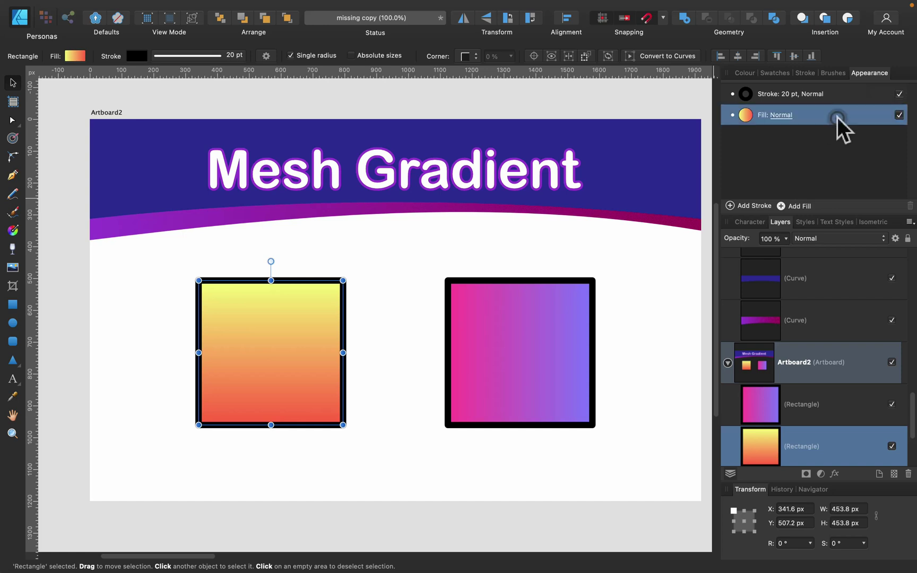
pyautogui.click(781, 206)
pyautogui.click(745, 116)
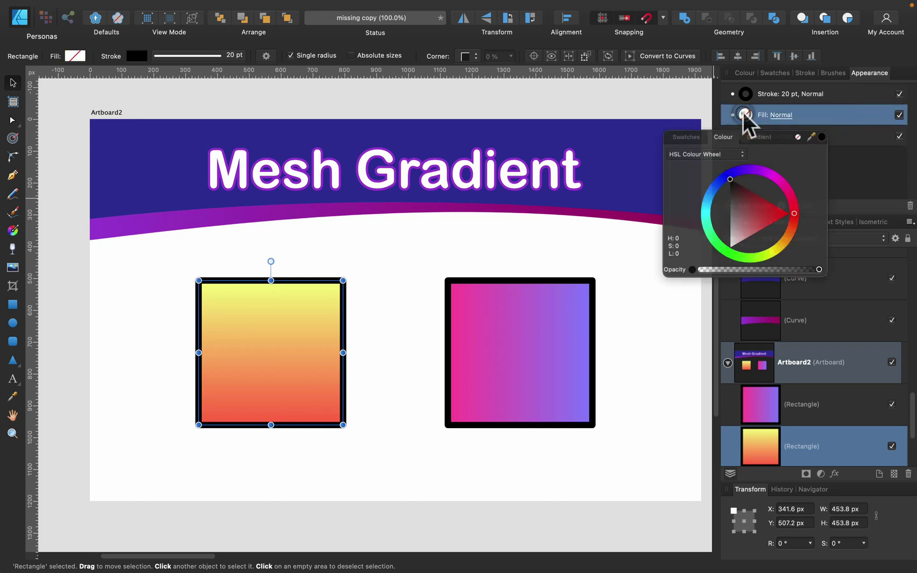
pyautogui.click(13, 230)
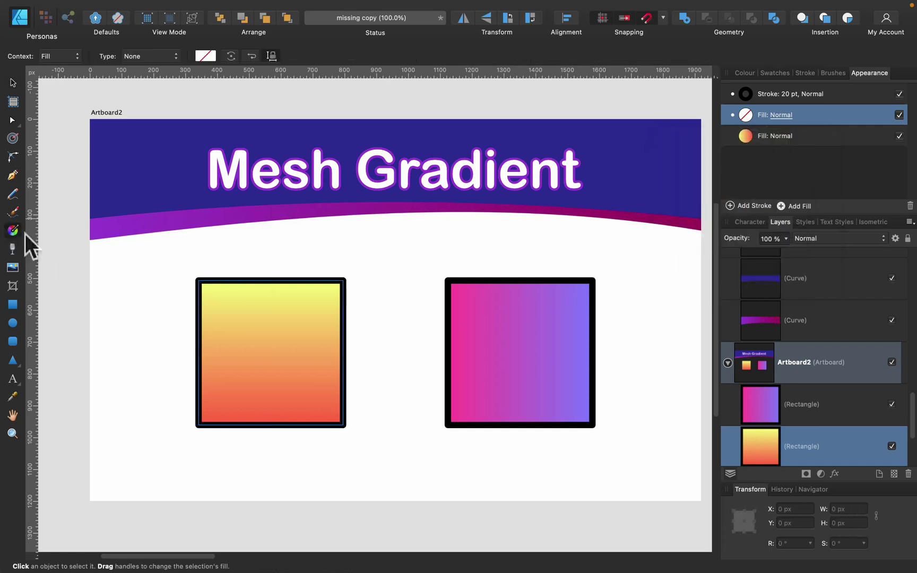
pyautogui.moveTo(211, 316); pyautogui.dragTo(328, 317)
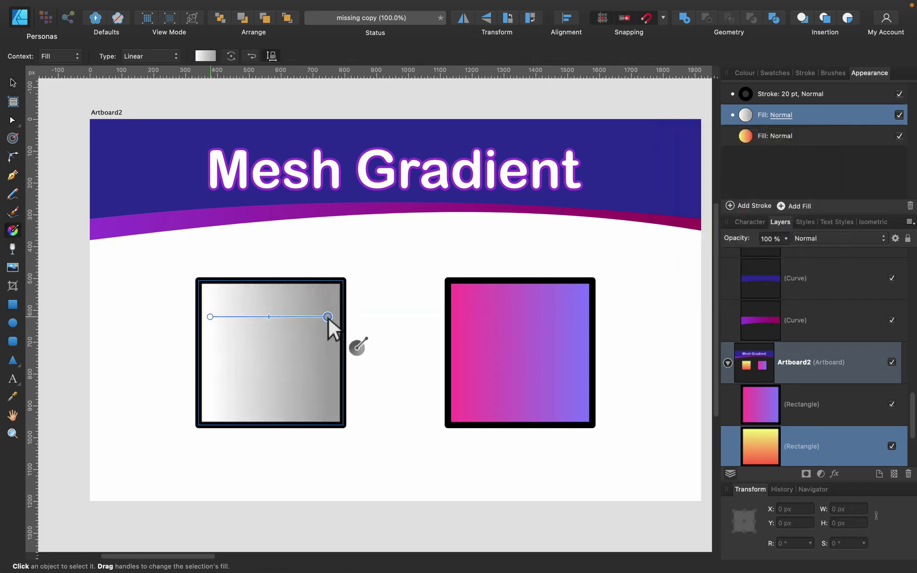
# - Set the new gradient's left stop to a strong saturated blue
pyautogui.click(211, 55)
pyautogui.click(199, 108)
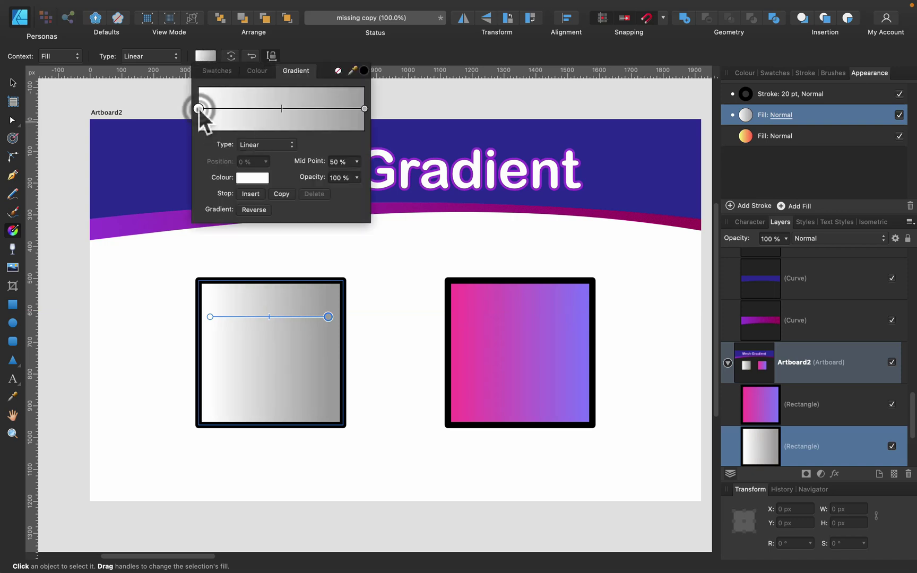
pyautogui.click(256, 176)
pyautogui.moveTo(284, 217); pyautogui.dragTo(337, 229)
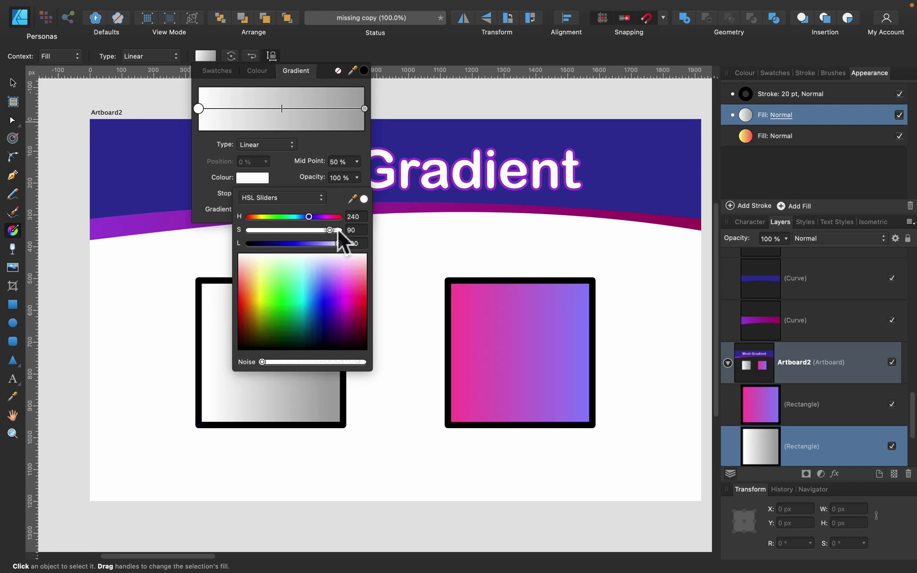
pyautogui.click(291, 241)
# - Make the right stop saturated pink and lower its opacity to nearly transparent
pyautogui.click(364, 108)
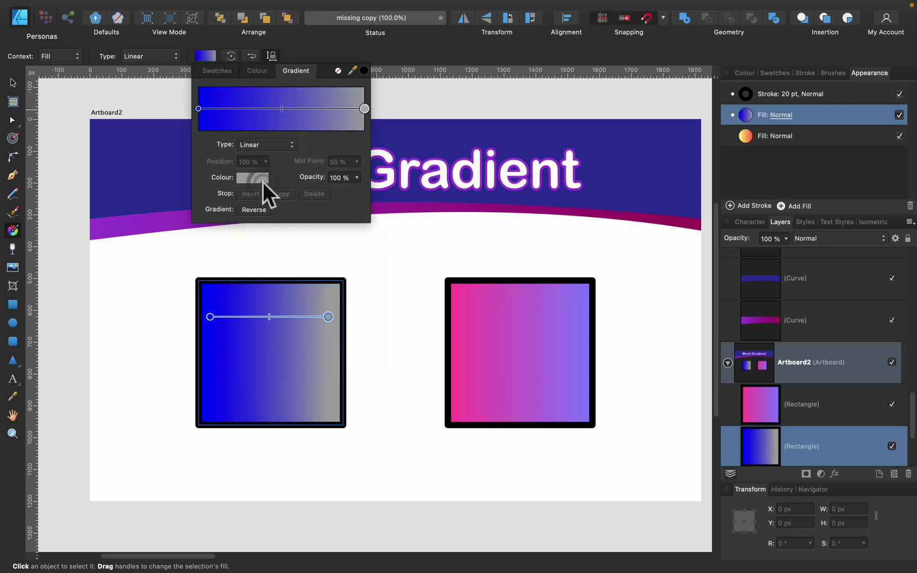
pyautogui.click(260, 181)
pyautogui.click(330, 217)
pyautogui.moveTo(330, 229); pyautogui.dragTo(340, 233)
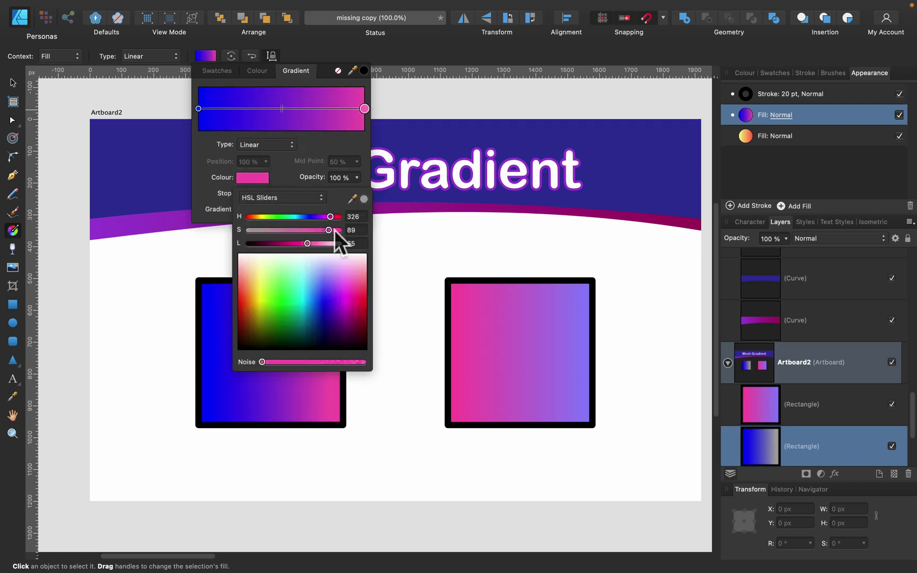
pyautogui.click(305, 151)
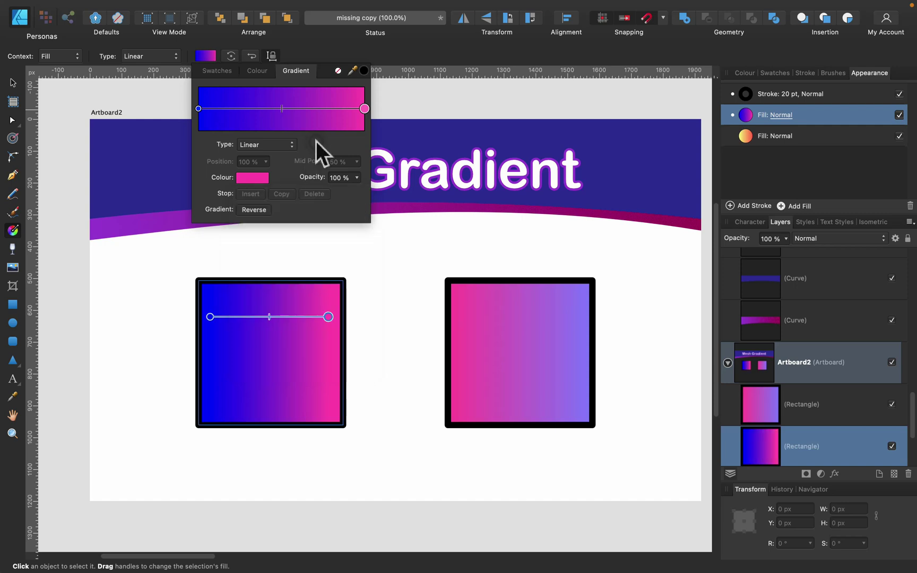
pyautogui.click(356, 179)
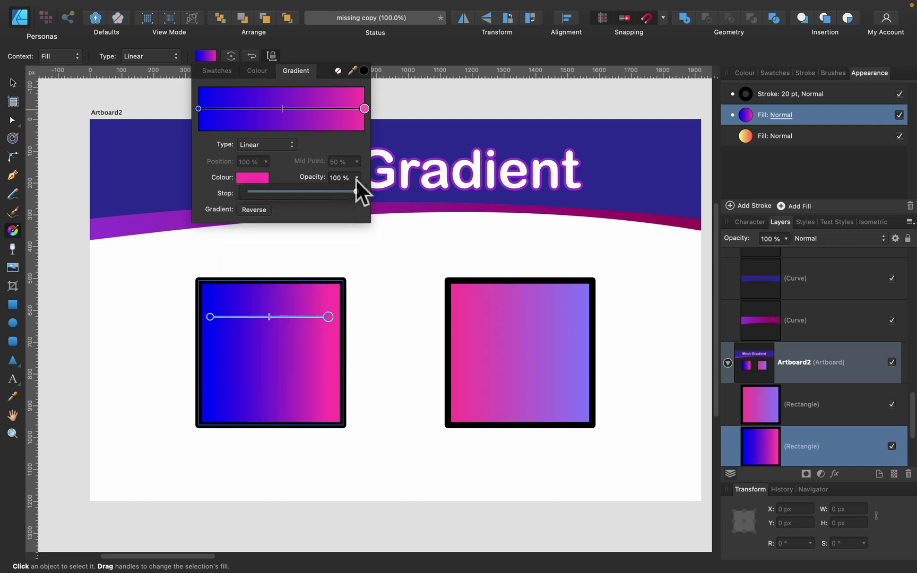
pyautogui.moveTo(354, 191); pyautogui.dragTo(253, 192)
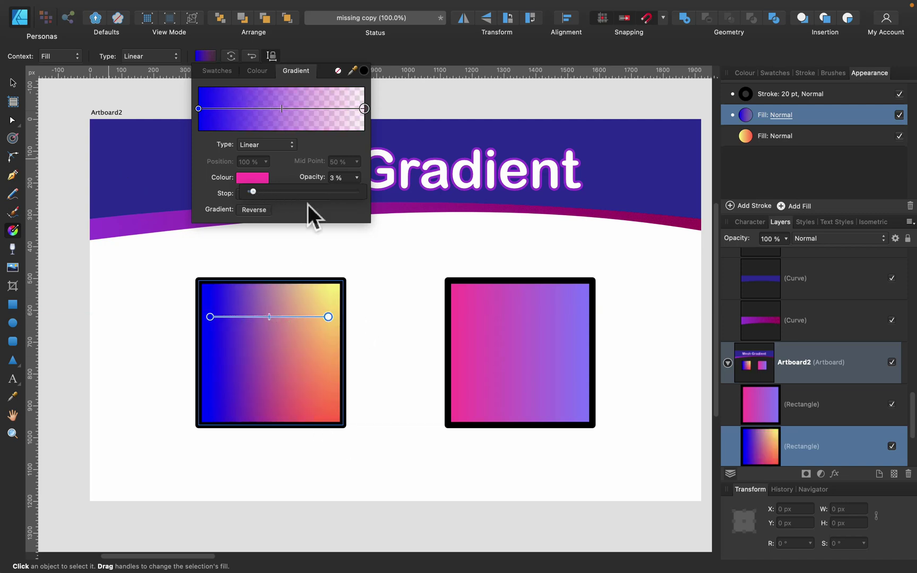
# - Reselect the layered gradient square and nudge it slightly left
pyautogui.click(13, 82)
pyautogui.click(382, 268)
pyautogui.moveTo(339, 346); pyautogui.dragTo(299, 353)
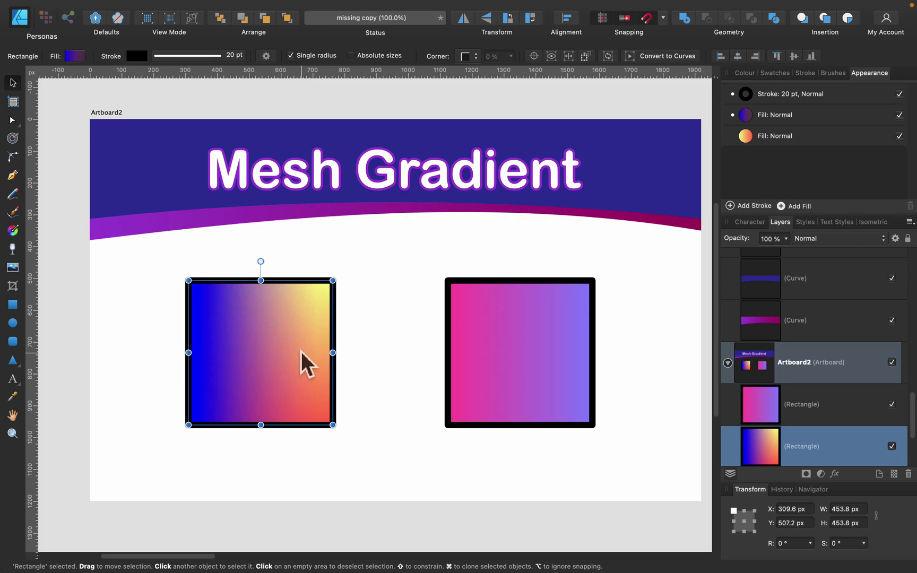
# - Delete the left gradient square and move the pink-purple square to the artboard centre
pyautogui.click(371, 296)
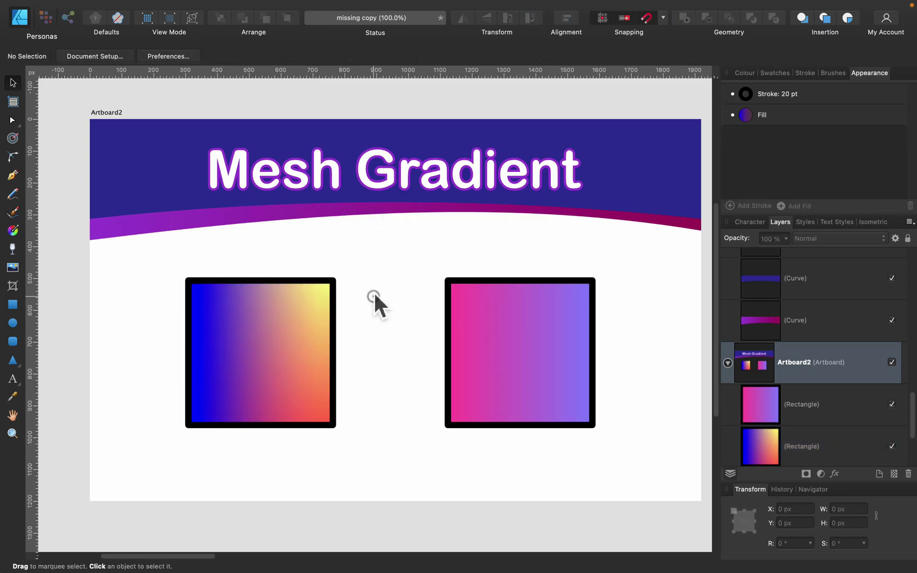
pyautogui.moveTo(377, 265); pyautogui.dragTo(141, 482)
pyautogui.press('BackSpace')
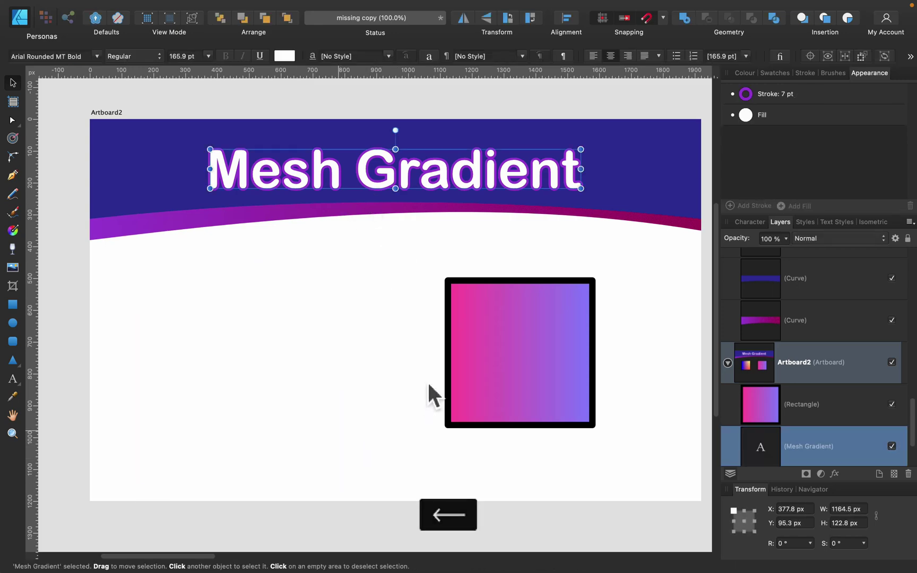
pyautogui.click(480, 360)
pyautogui.moveTo(486, 372); pyautogui.dragTo(419, 404)
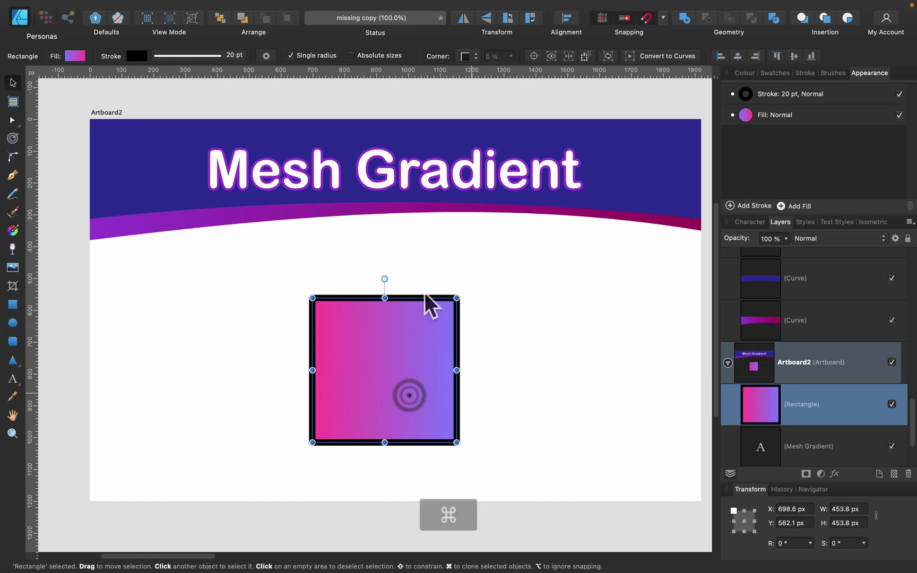
# - Draw a tall narrow rectangle over the square and Geometry Add both into one bottle shape
pyautogui.click(13, 304)
pyautogui.moveTo(356, 189); pyautogui.dragTo(423, 363)
pyautogui.click(13, 83)
pyautogui.moveTo(374, 260); pyautogui.dragTo(365, 262)
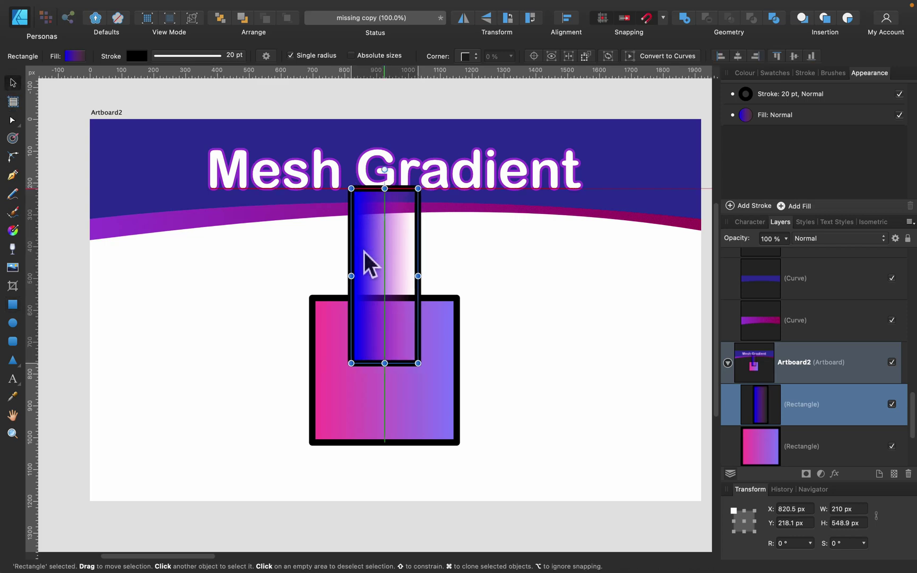
pyautogui.keyDown('shift'); pyautogui.click(440, 336); pyautogui.keyUp('shift')
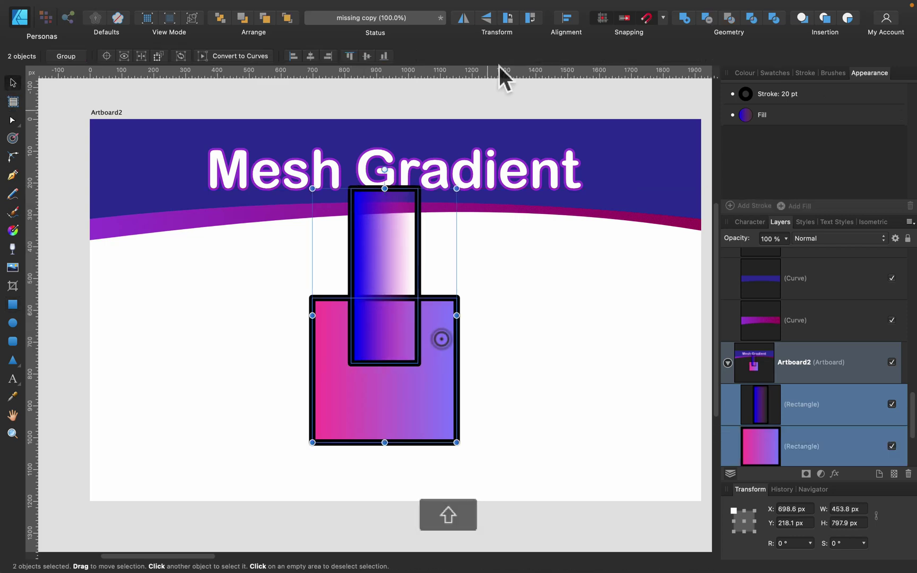
pyautogui.click(685, 17)
# - Round the bottle's two shoulder corners with the Corner tool and bake them into curve nodes
pyautogui.click(13, 157)
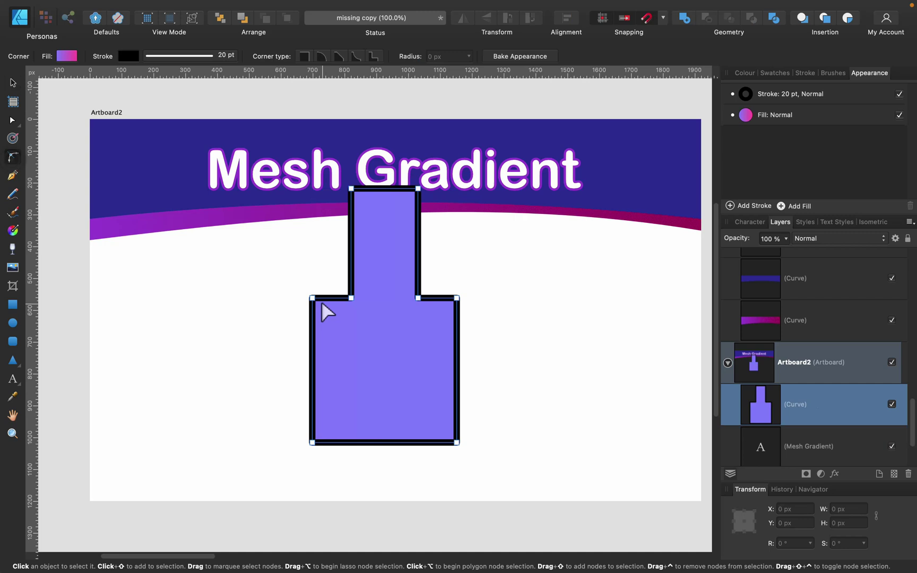
pyautogui.click(312, 297)
pyautogui.keyDown('shift'); pyautogui.click(456, 298); pyautogui.keyUp('shift')
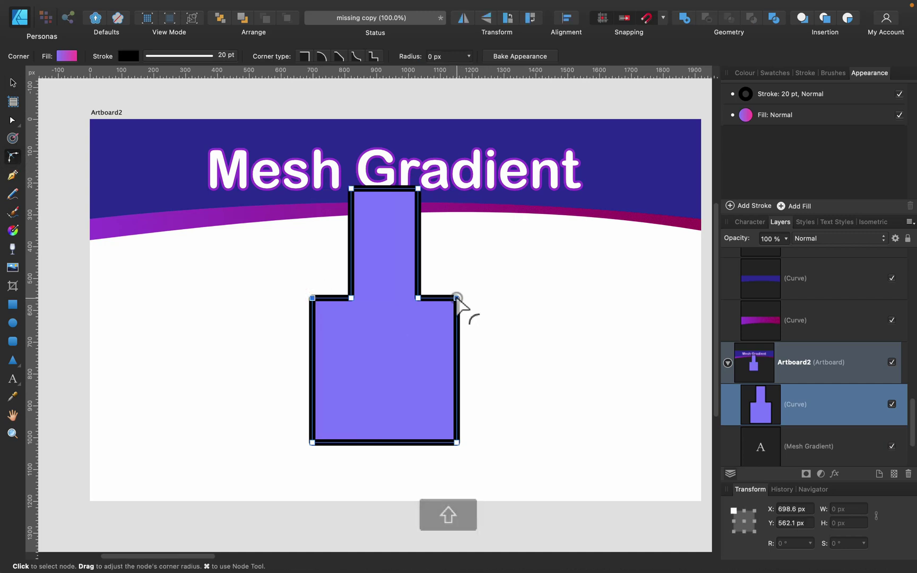
pyautogui.moveTo(457, 297); pyautogui.dragTo(467, 402)
pyautogui.click(509, 56)
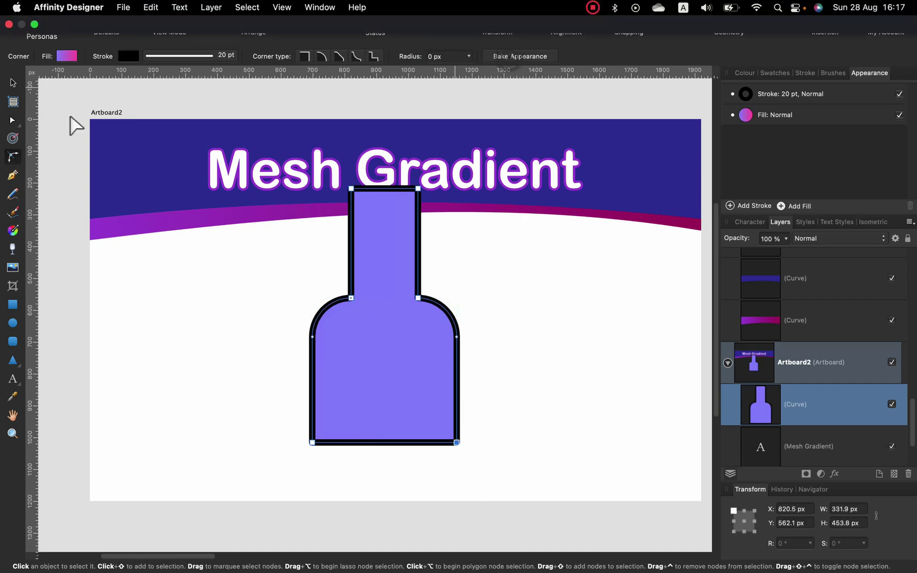
# - Move the bottle right and down, shrink it proportionally, then nudge it slightly up
pyautogui.click(12, 84)
pyautogui.moveTo(417, 307); pyautogui.dragTo(458, 347)
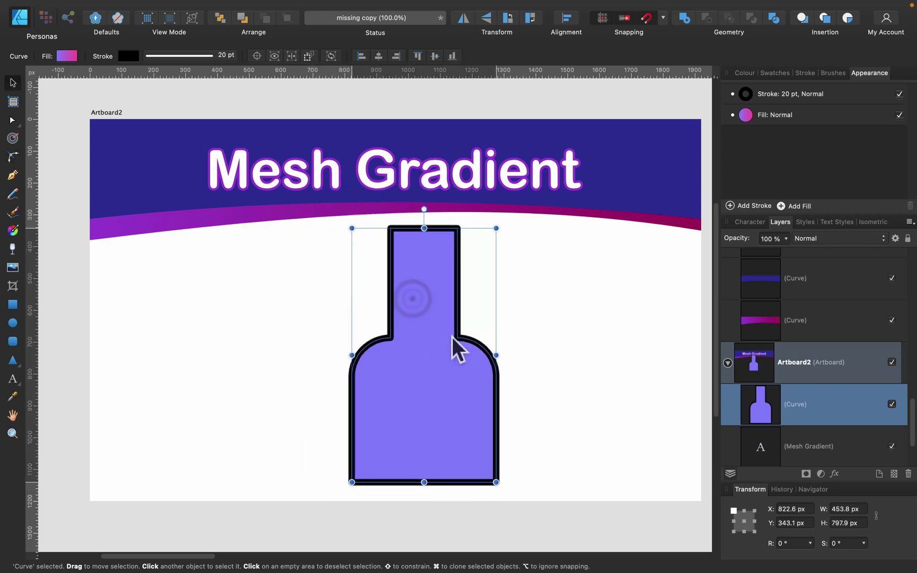
pyautogui.moveTo(497, 228); pyautogui.dragTo(477, 259)
pyautogui.moveTo(428, 405); pyautogui.dragTo(428, 381)
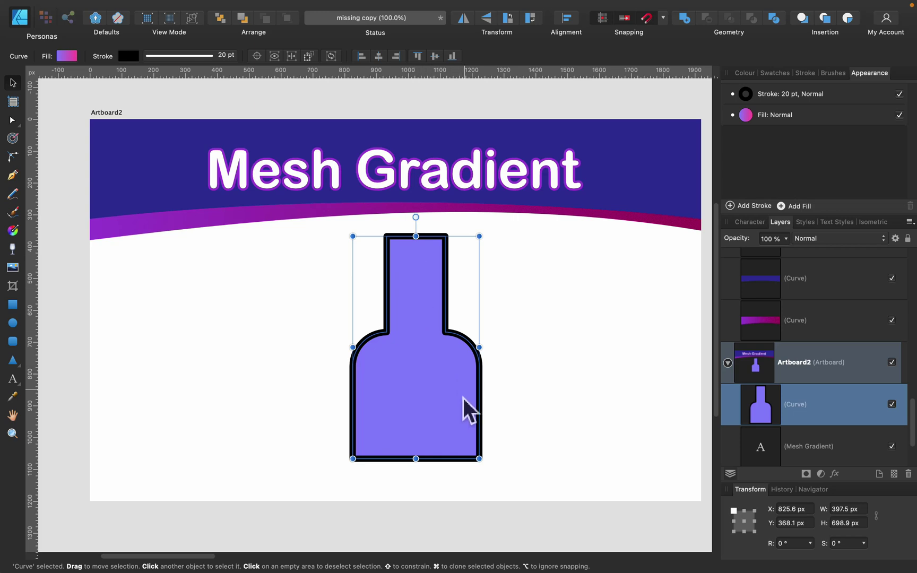
# - Apply a horizontal purple-to-pink linear gradient across the bottle
pyautogui.click(13, 230)
pyautogui.click(386, 330)
pyautogui.moveTo(386, 331); pyautogui.dragTo(447, 330)
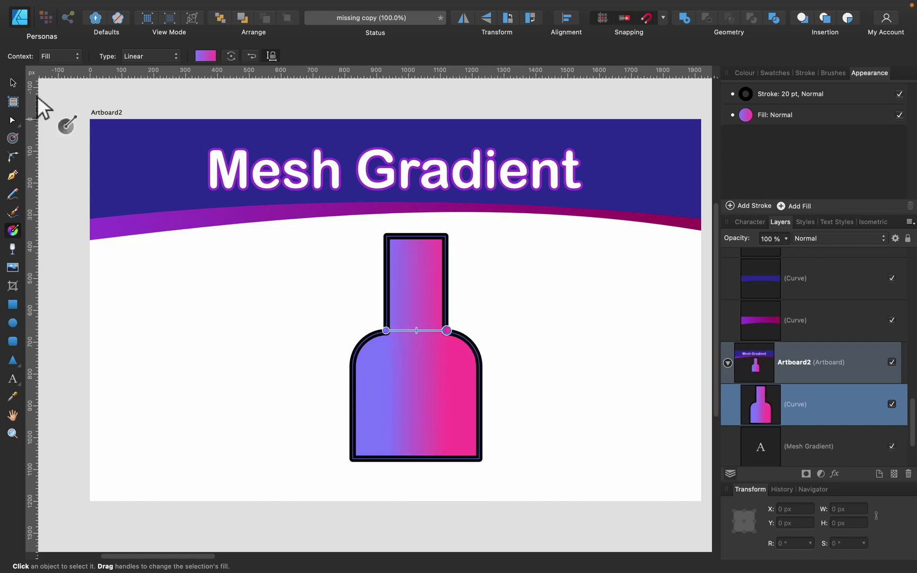
# - Draw a closed pen curve running down the bottle's neck and right shoulder as a highlight
pyautogui.click(13, 82)
pyautogui.click(314, 340)
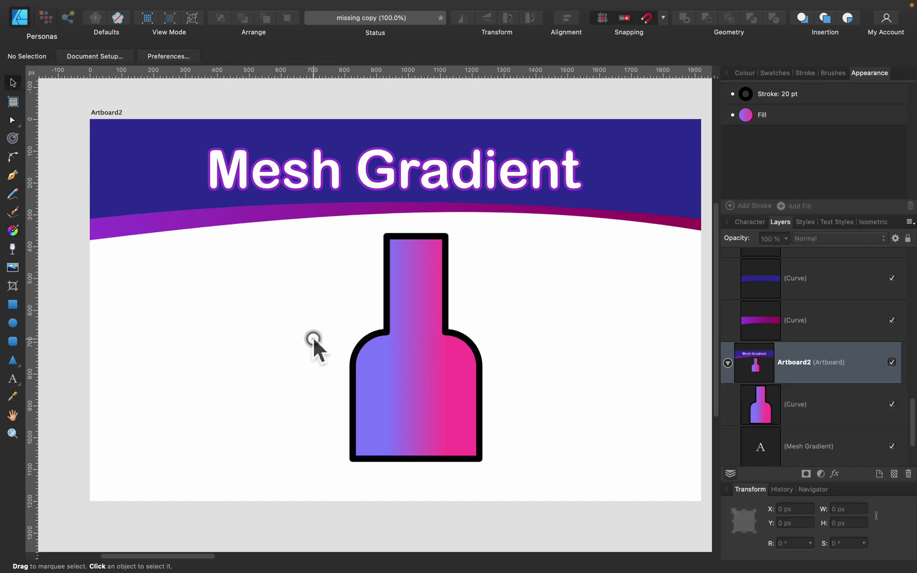
pyautogui.click(10, 176)
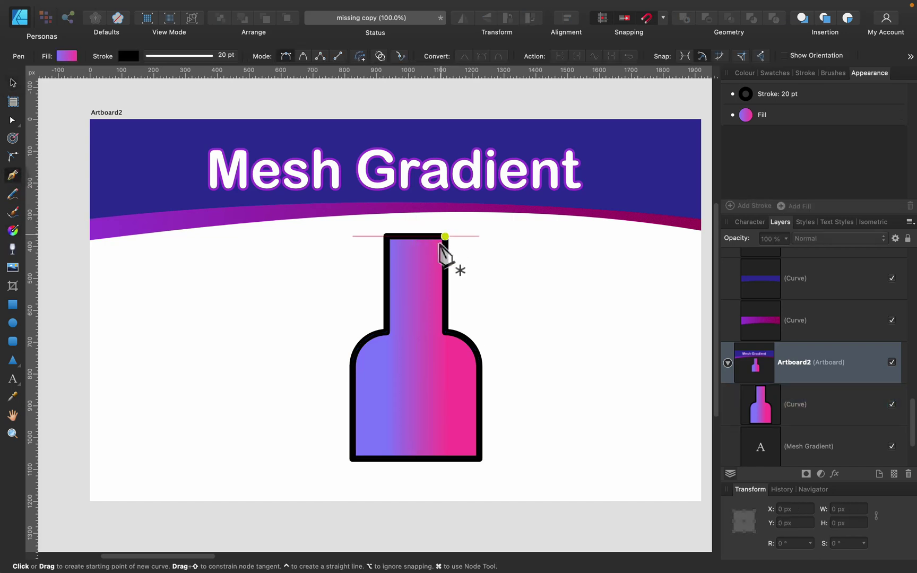
pyautogui.click(416, 251)
pyautogui.click(429, 252)
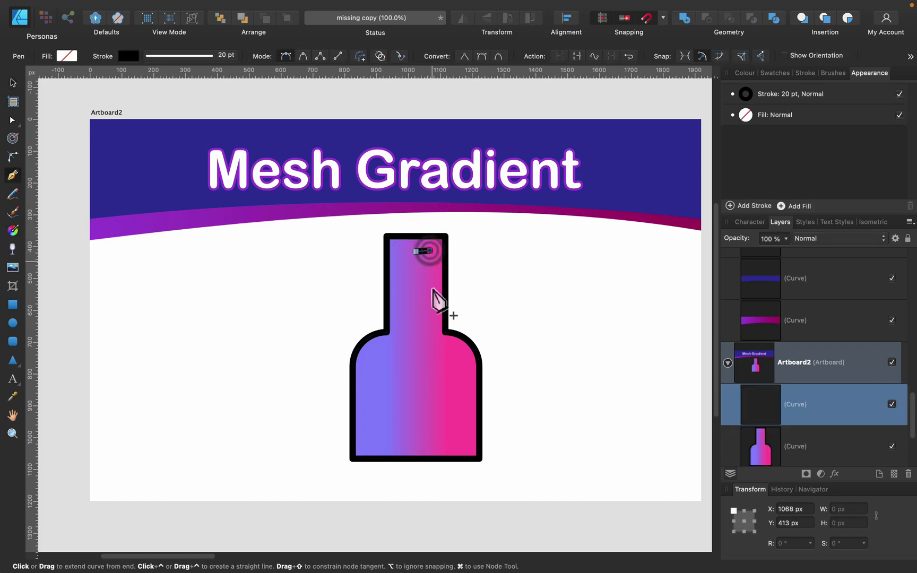
pyautogui.click(434, 347)
pyautogui.moveTo(466, 370); pyautogui.dragTo(470, 395)
pyautogui.press('shift')
pyautogui.click(466, 436)
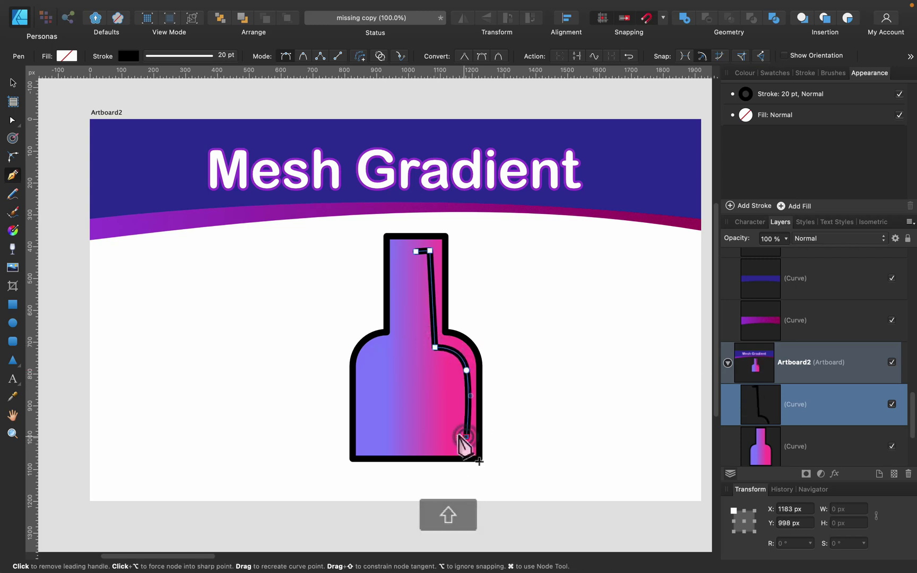
pyautogui.moveTo(416, 357); pyautogui.dragTo(407, 325)
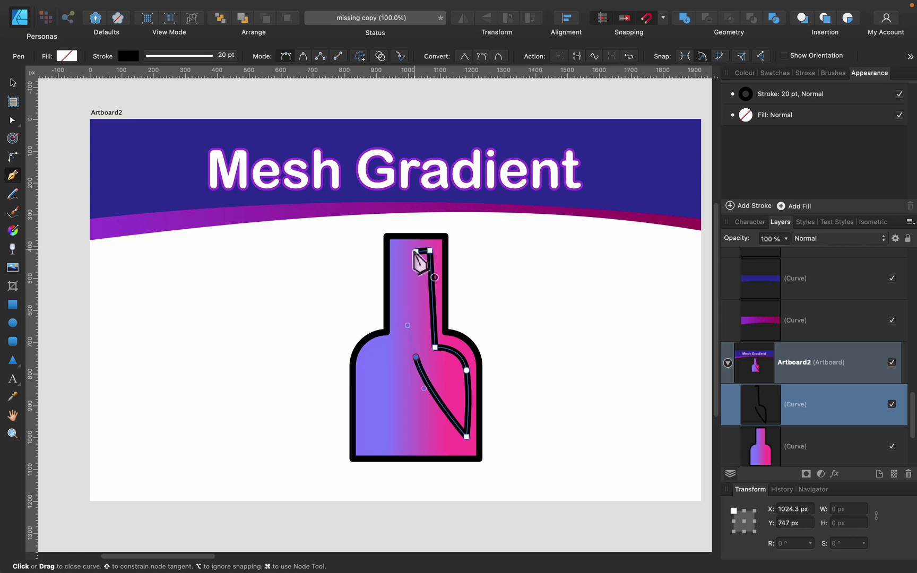
pyautogui.click(416, 251)
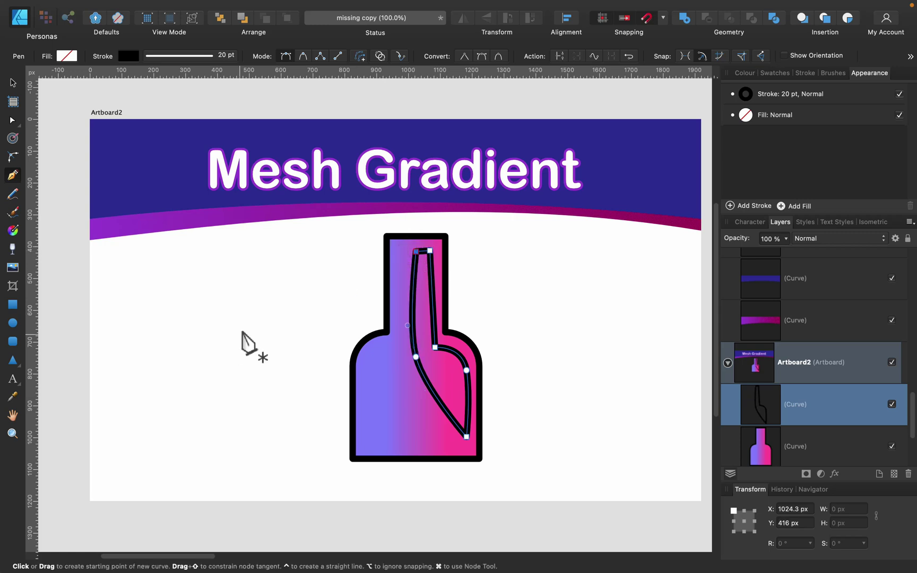
# - Remove the highlight's stroke and set its fill colour to light pink
pyautogui.click(744, 73)
pyautogui.click(729, 106)
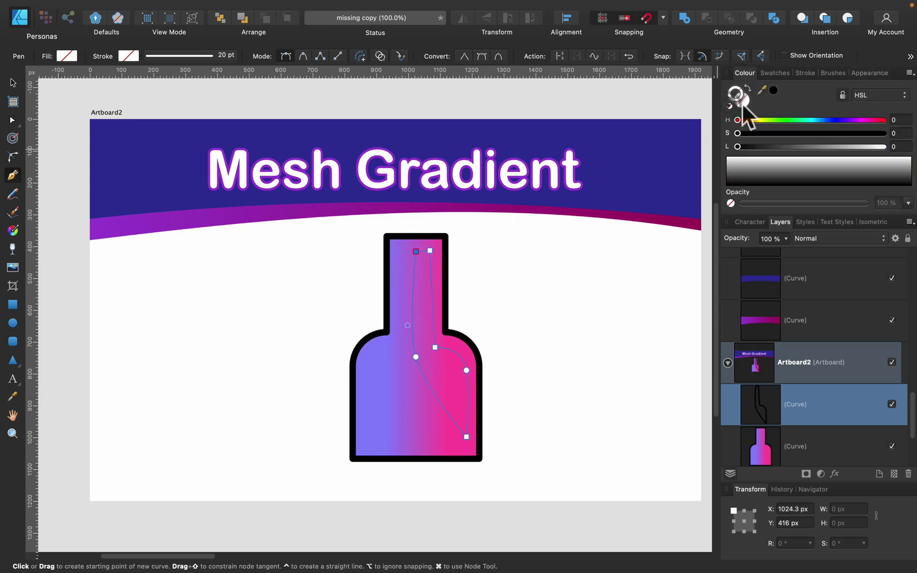
pyautogui.moveTo(825, 121); pyautogui.dragTo(842, 134)
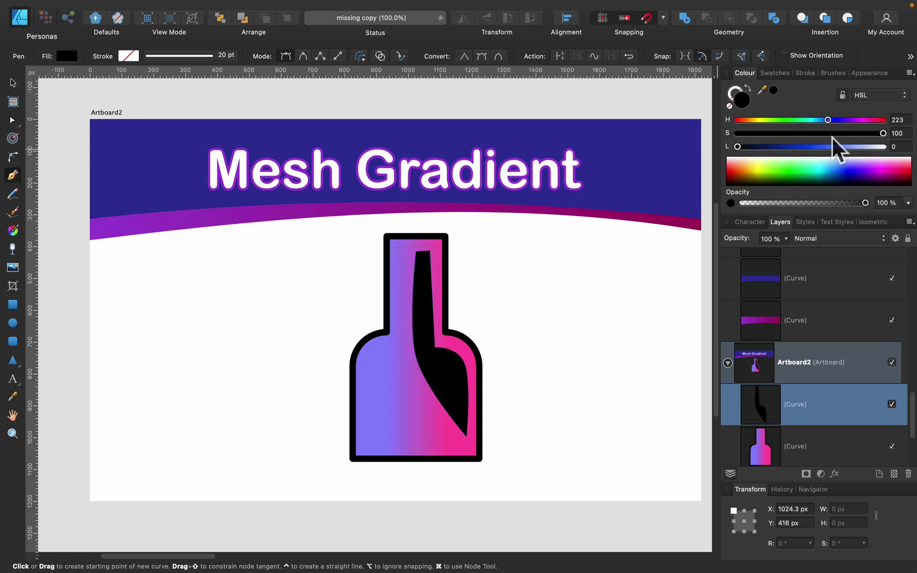
pyautogui.moveTo(832, 139); pyautogui.dragTo(855, 140)
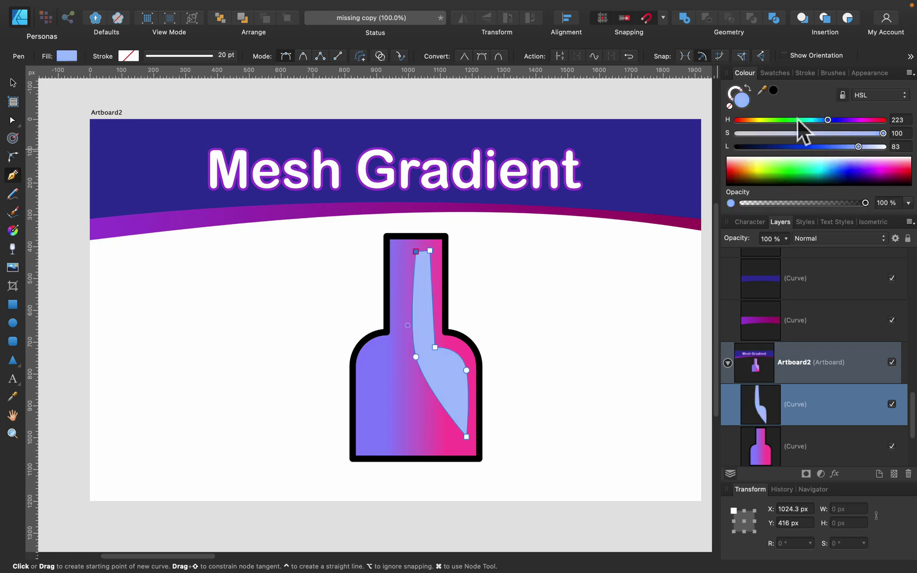
pyautogui.click(848, 120)
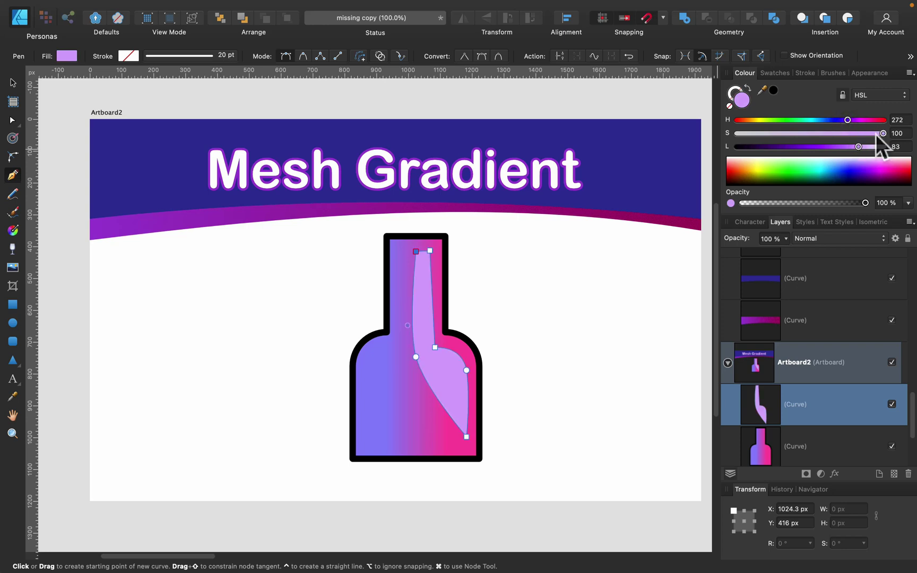
pyautogui.click(871, 146)
pyautogui.moveTo(869, 118); pyautogui.dragTo(864, 147)
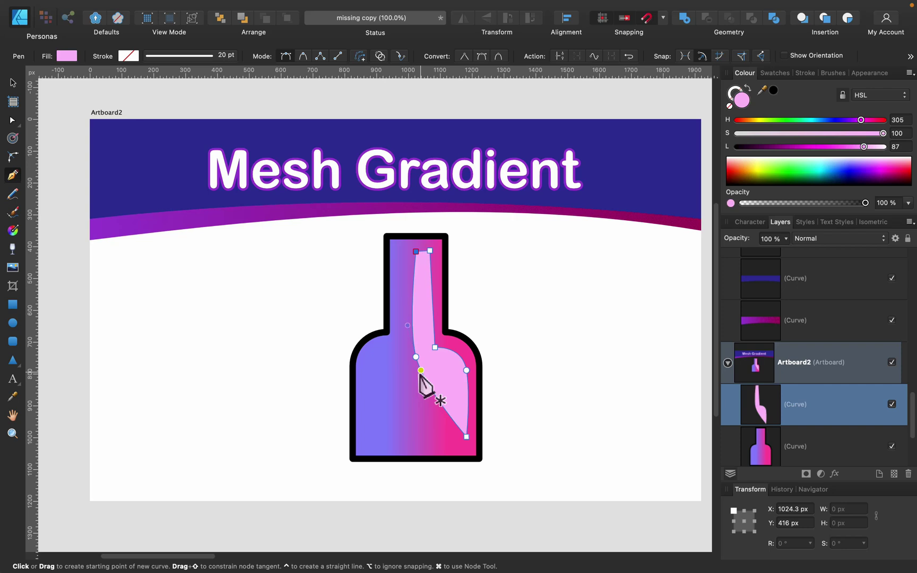
pyautogui.click(13, 83)
# - Set the pink highlight's blend mode to Overlay and add a Gaussian Blur of about 17 px
pyautogui.click(602, 354)
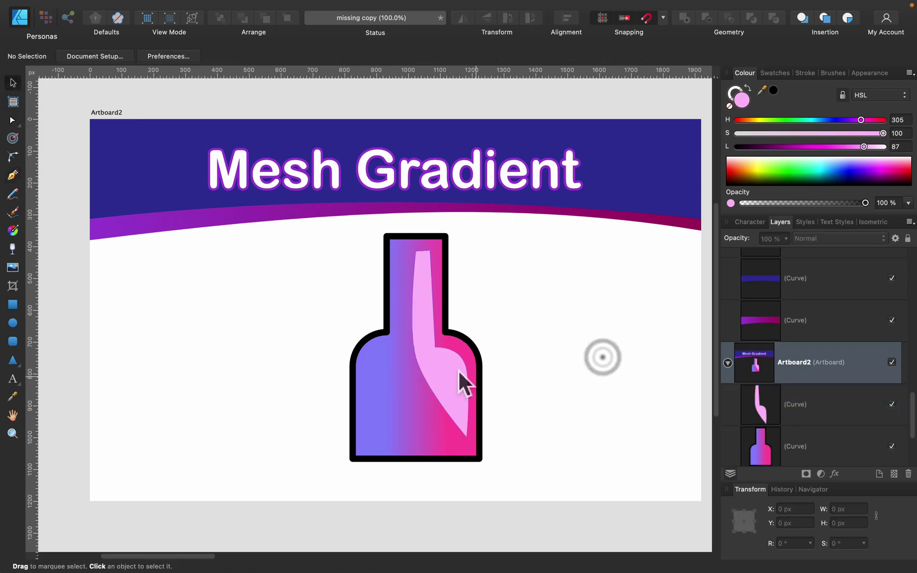
pyautogui.click(458, 371)
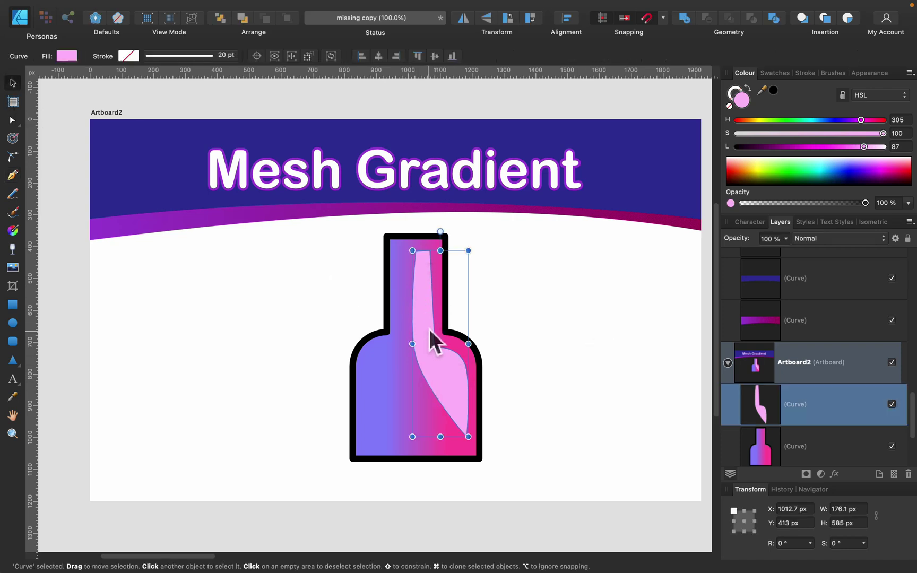
pyautogui.click(824, 241)
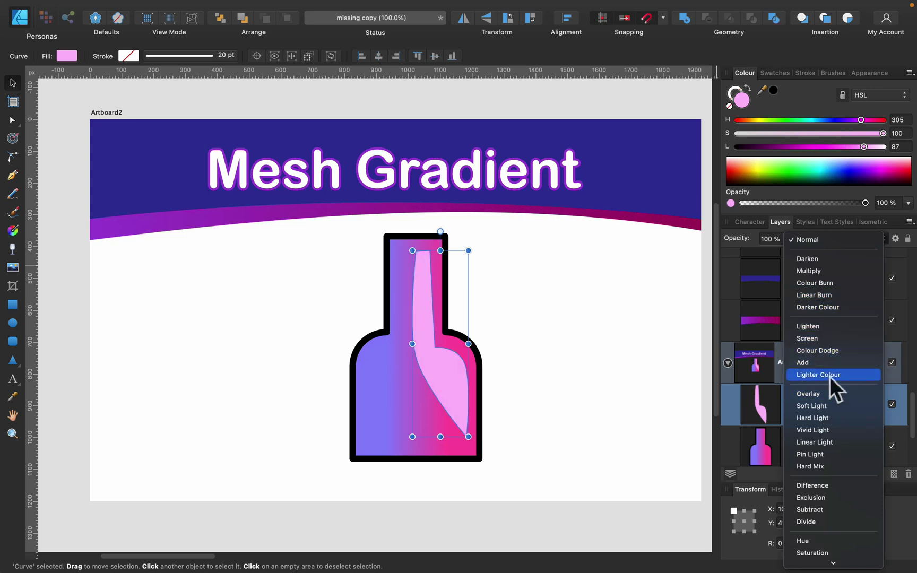
pyautogui.click(830, 392)
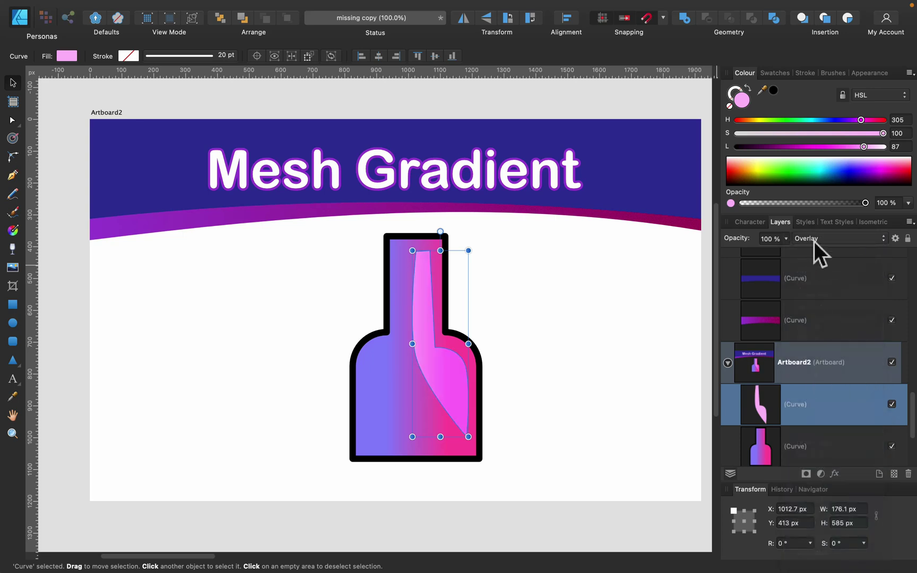
pyautogui.click(833, 473)
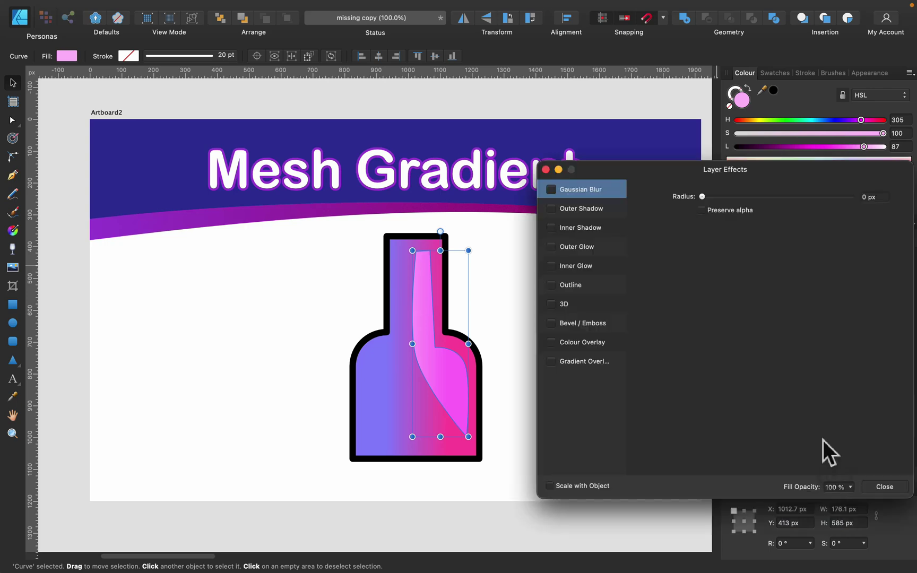
pyautogui.click(551, 189)
pyautogui.moveTo(701, 197); pyautogui.dragTo(780, 200)
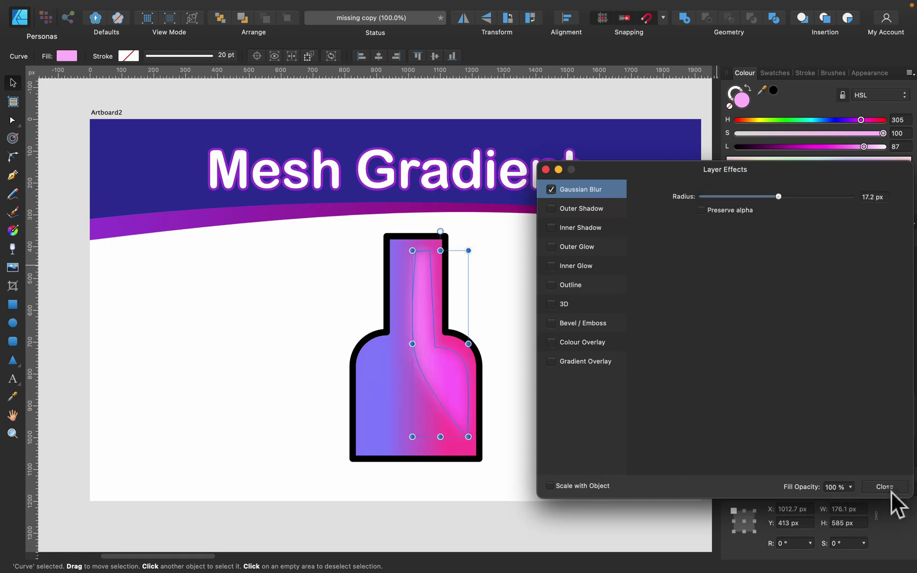
pyautogui.click(884, 487)
pyautogui.click(570, 330)
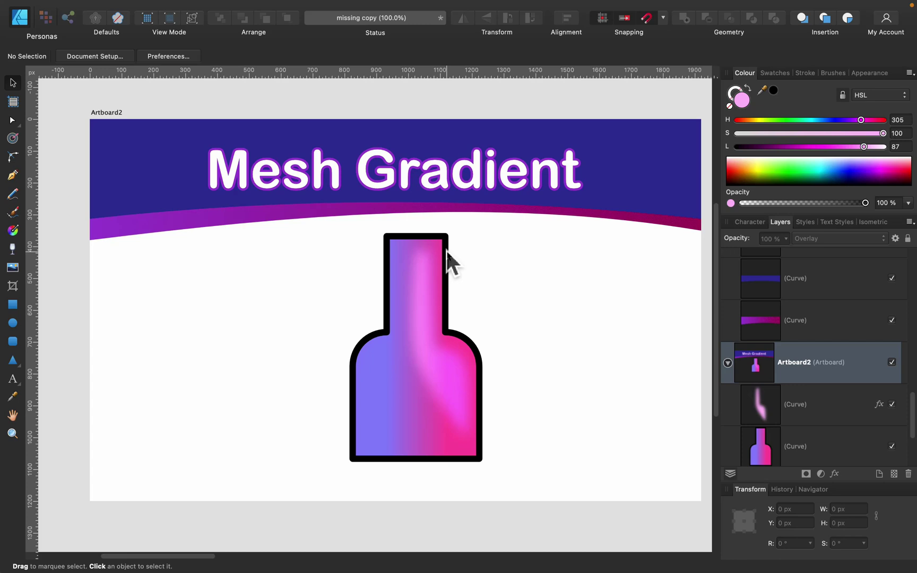
# - Add two nodes on the highlight's left edge, then pull them and the bottom node inward
pyautogui.click(427, 269)
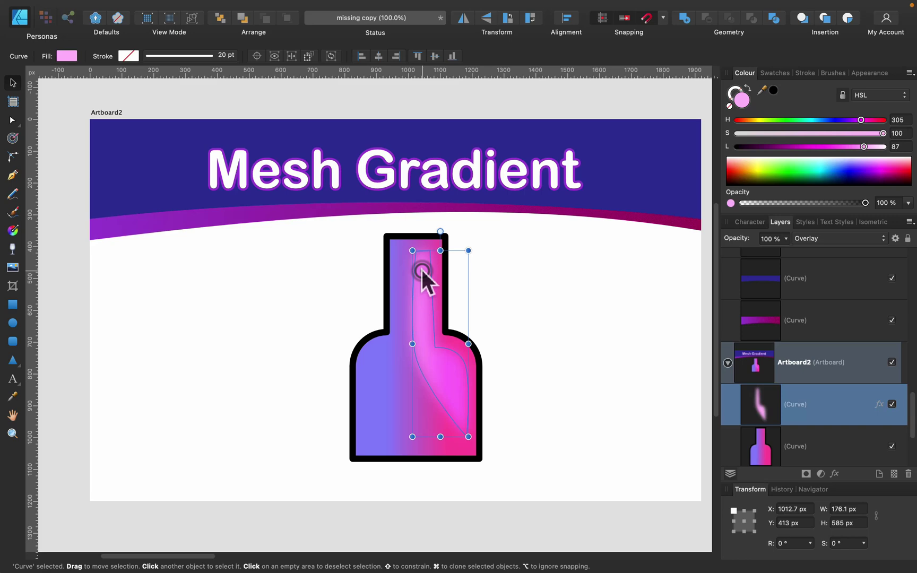
pyautogui.click(372, 394)
pyautogui.click(468, 375)
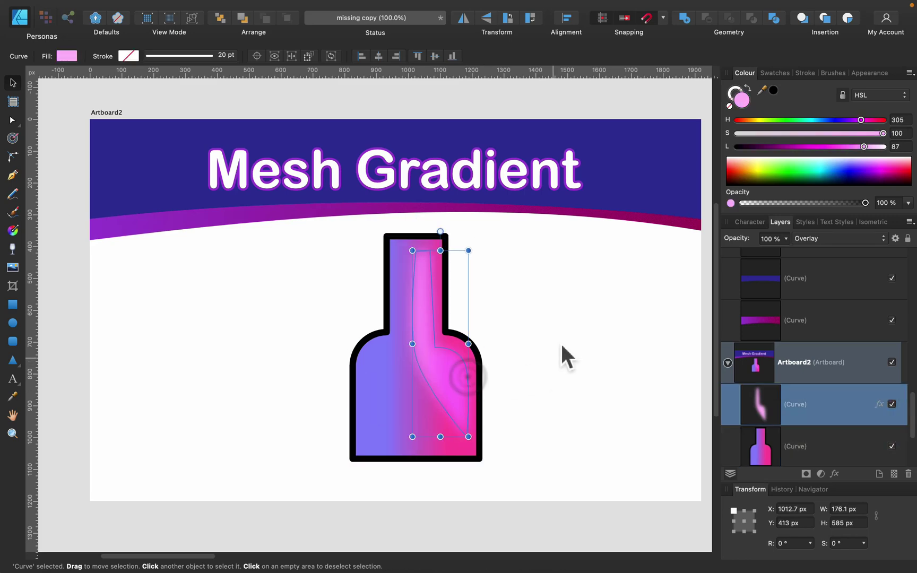
pyautogui.click(12, 119)
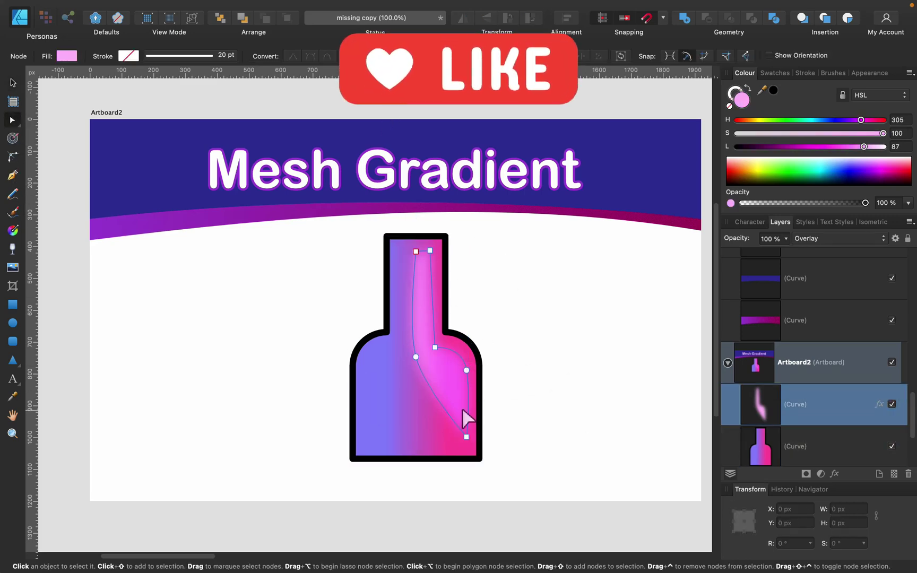
pyautogui.click(415, 354)
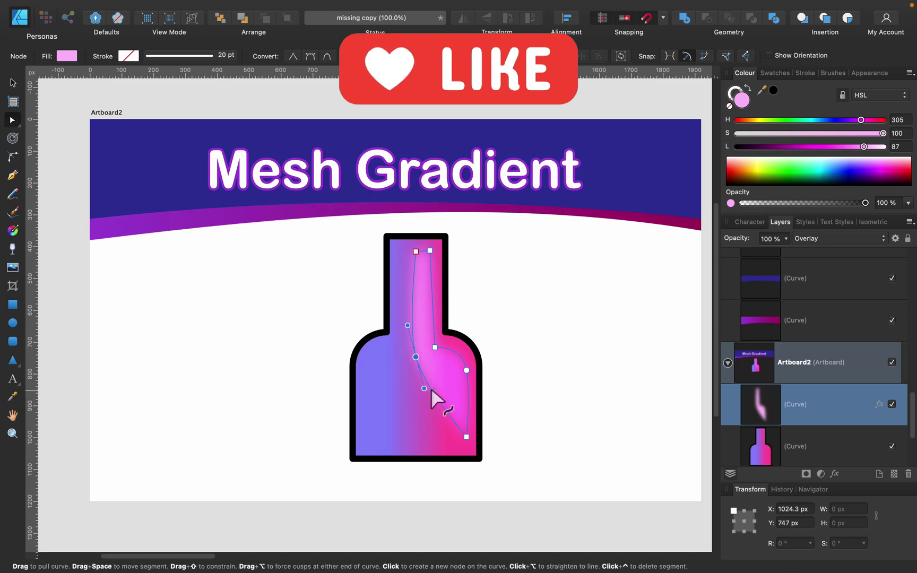
pyautogui.click(432, 391)
pyautogui.moveTo(432, 391); pyautogui.dragTo(452, 384)
pyautogui.moveTo(467, 436); pyautogui.dragTo(449, 443)
pyautogui.moveTo(467, 407); pyautogui.dragTo(450, 410)
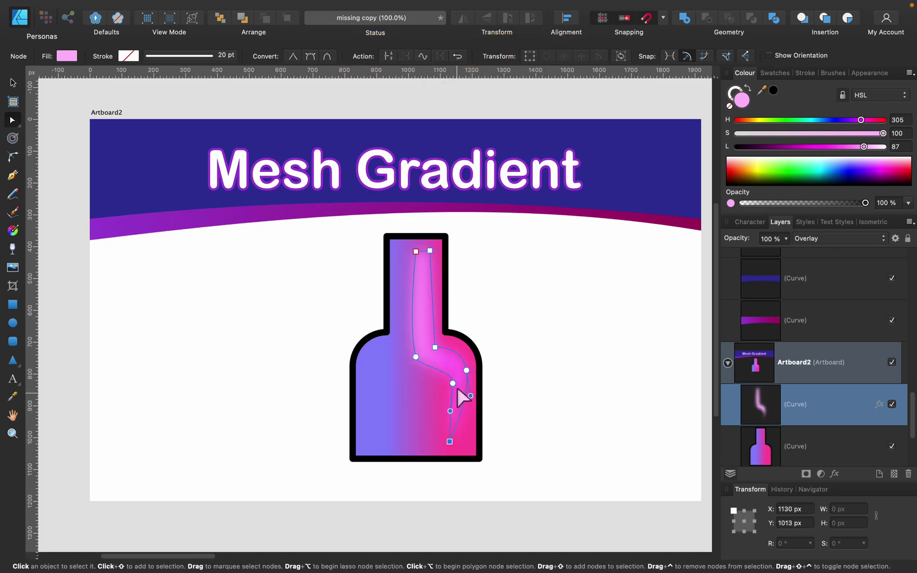
pyautogui.click(573, 414)
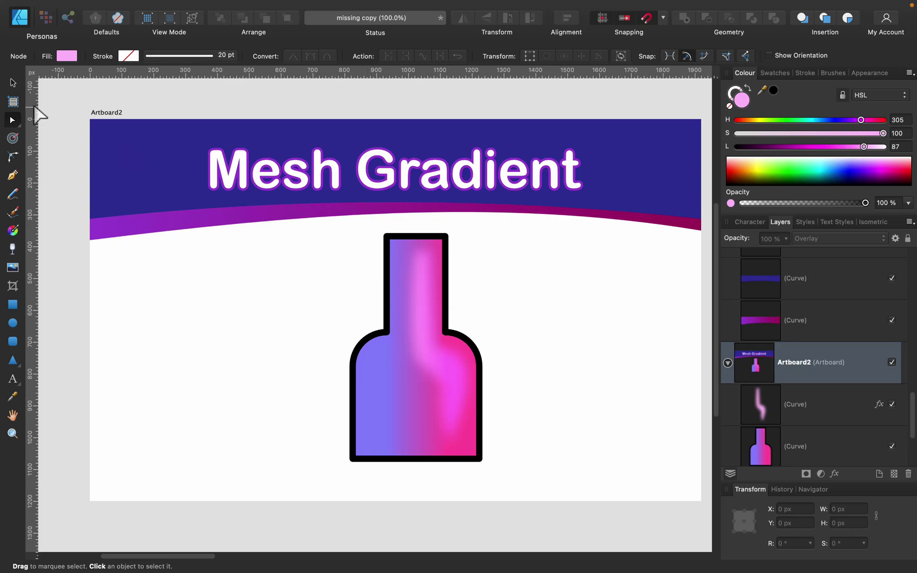
# - Pan across the canvas to centre the Smart Fill artboard
pyautogui.click(13, 82)
pyautogui.press('space')
pyautogui.moveTo(594, 290); pyautogui.dragTo(272, 266)
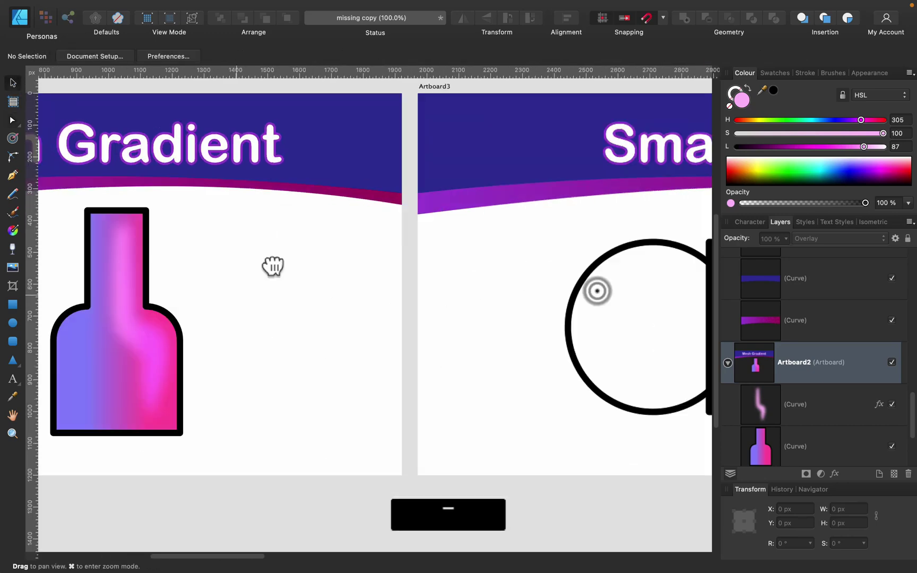
pyautogui.moveTo(552, 261); pyautogui.dragTo(172, 322)
pyautogui.moveTo(366, 362); pyautogui.dragTo(449, 337)
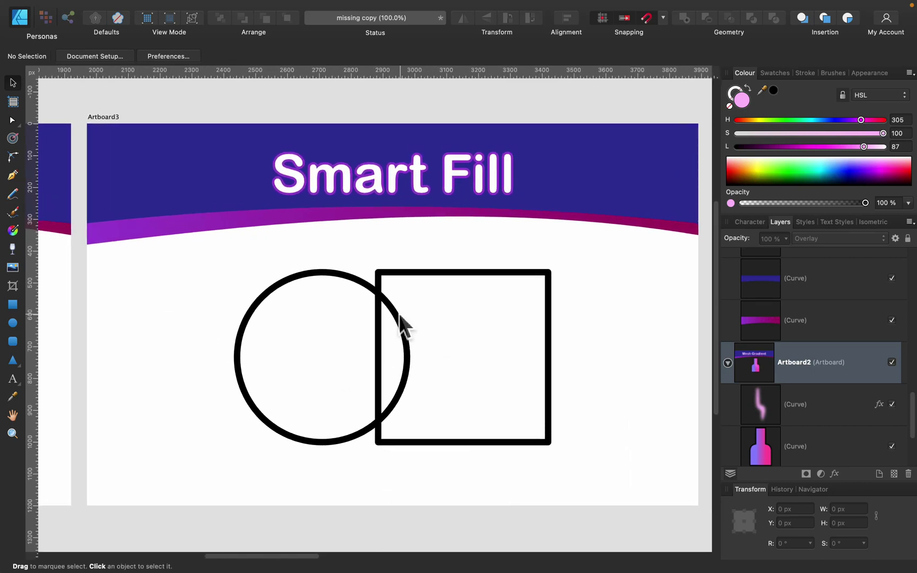
# - Select the circle and square, try Intersect, then undo it to keep both shapes
pyautogui.click(380, 275)
pyautogui.click(339, 274)
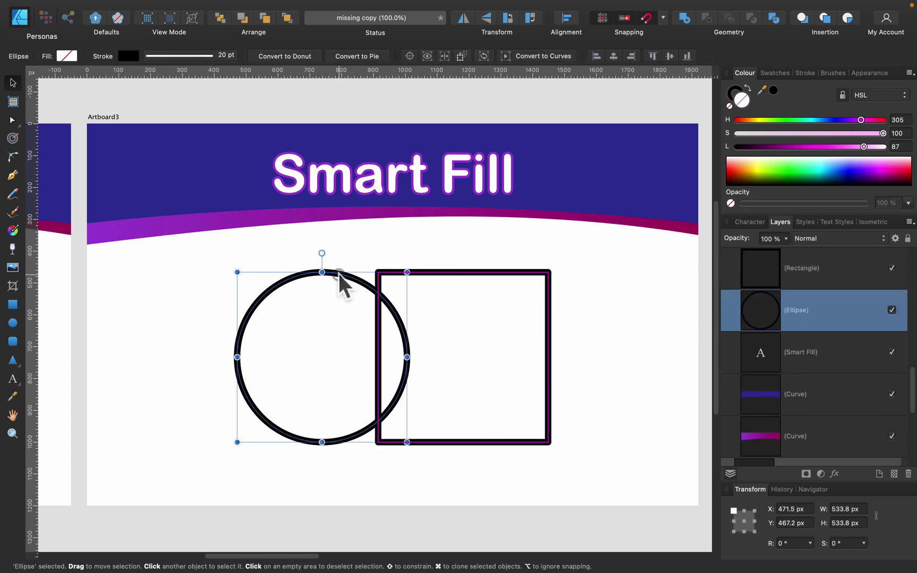
pyautogui.click(465, 271)
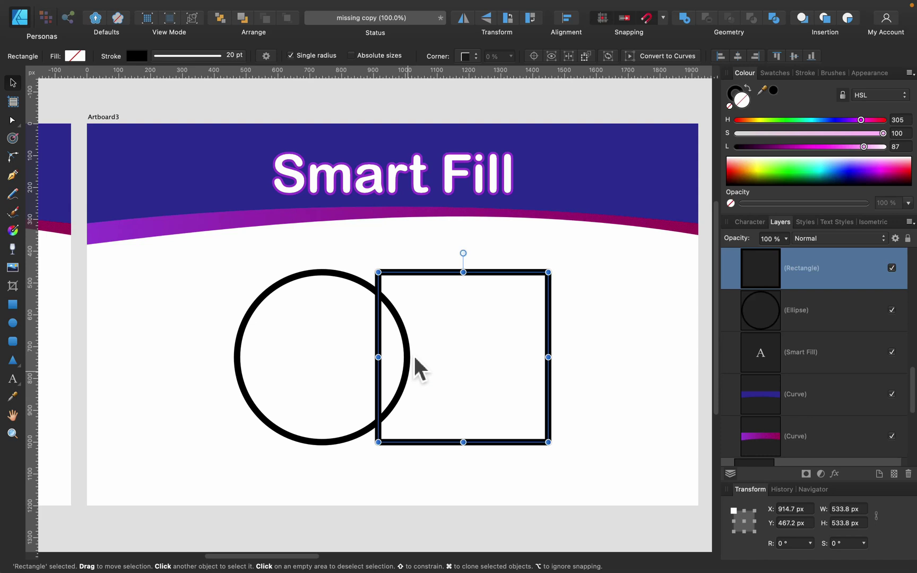
pyautogui.click(354, 244)
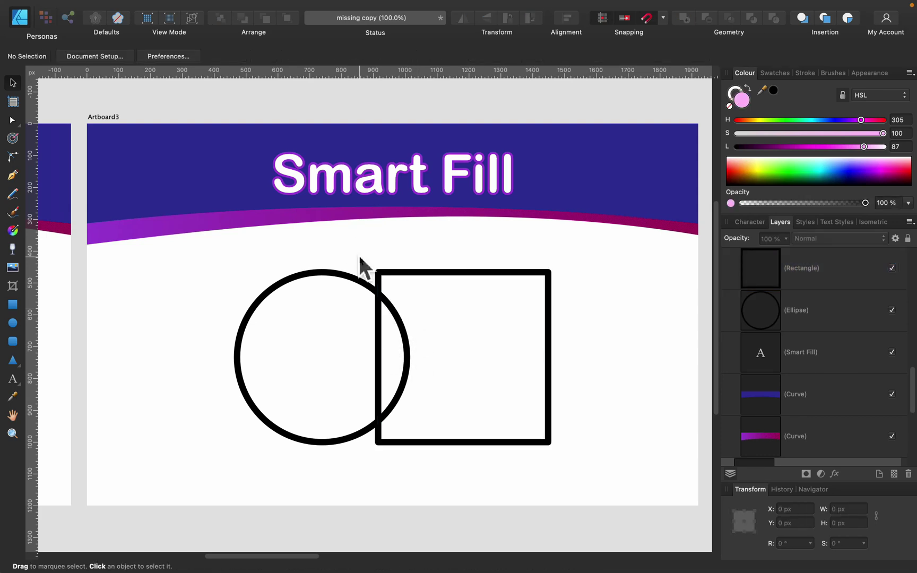
pyautogui.click(343, 273)
pyautogui.click(484, 272)
pyautogui.moveTo(577, 236); pyautogui.dragTo(176, 496)
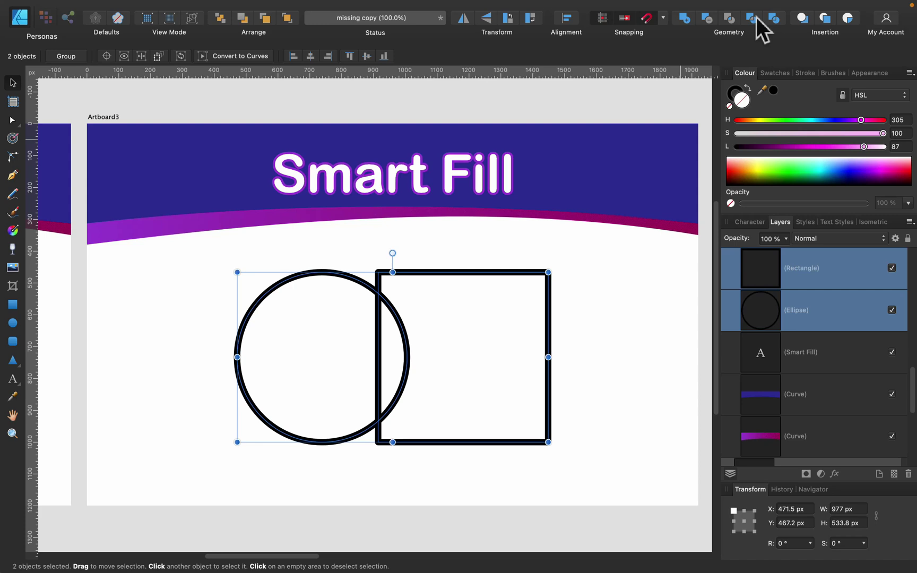
pyautogui.click(728, 18)
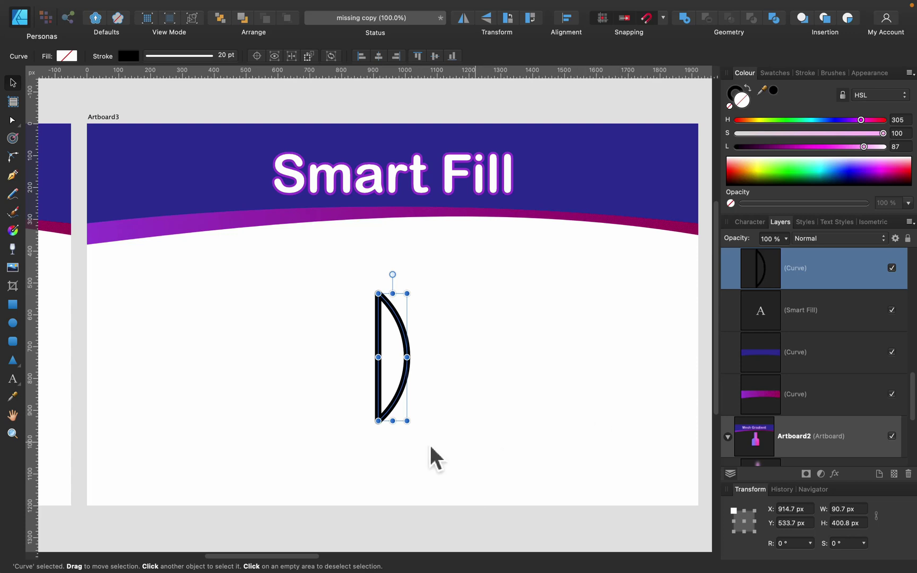
pyautogui.press('super+z')
pyautogui.click(582, 330)
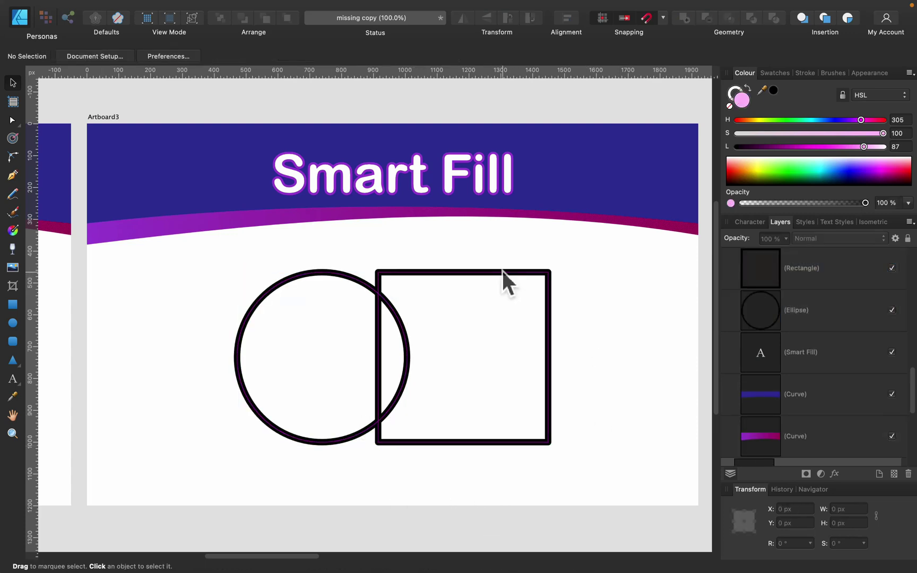
# - Delete the square, shrink the circle to about 438 px, and clone it, stretching the bottom copy wide
pyautogui.moveTo(502, 270); pyautogui.dragTo(578, 292)
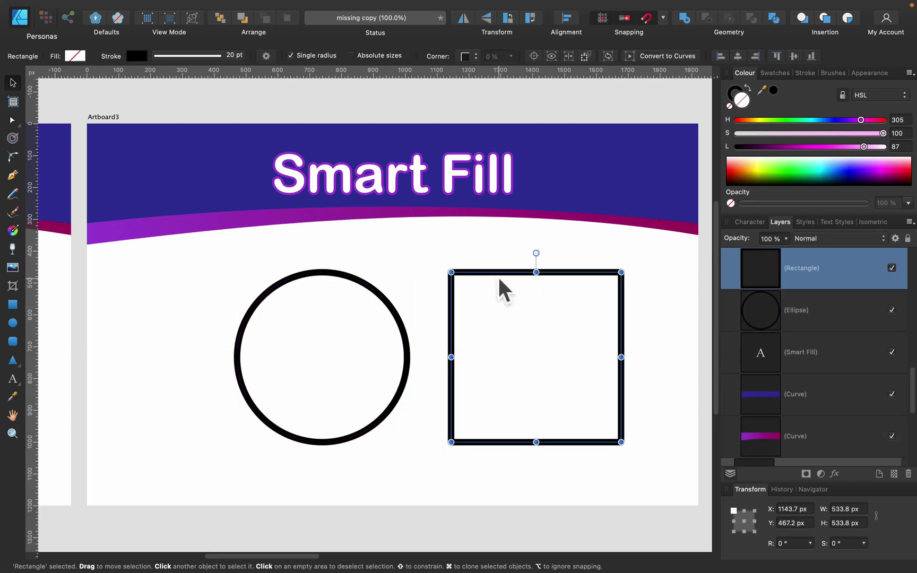
pyautogui.press('BackSpace')
pyautogui.moveTo(407, 441)
pyautogui.mouseDown()
pyautogui.moveTo(351, 366)
pyautogui.moveTo(453, 378)
pyautogui.moveTo(430, 378)
pyautogui.mouseUp()
pyautogui.moveTo(417, 276)
pyautogui.mouseDown()
pyautogui.moveTo(440, 403)
pyautogui.moveTo(437, 383)
pyautogui.mouseUp()
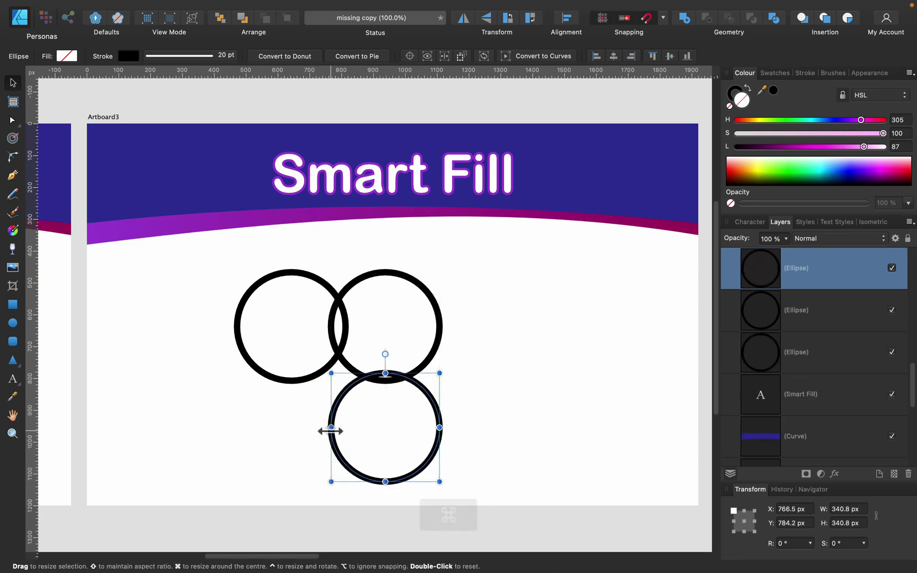
pyautogui.moveTo(330, 431); pyautogui.dragTo(238, 431)
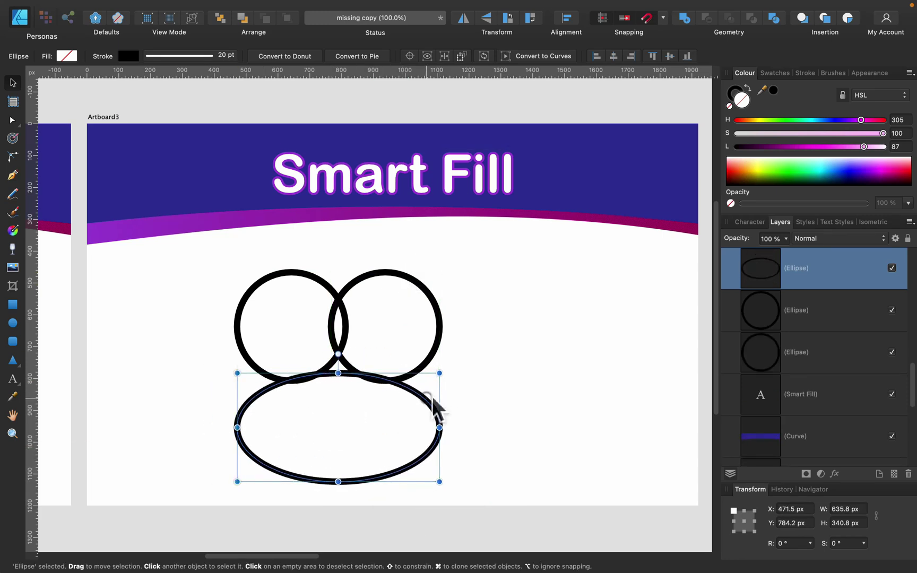
pyautogui.moveTo(434, 407); pyautogui.dragTo(429, 404)
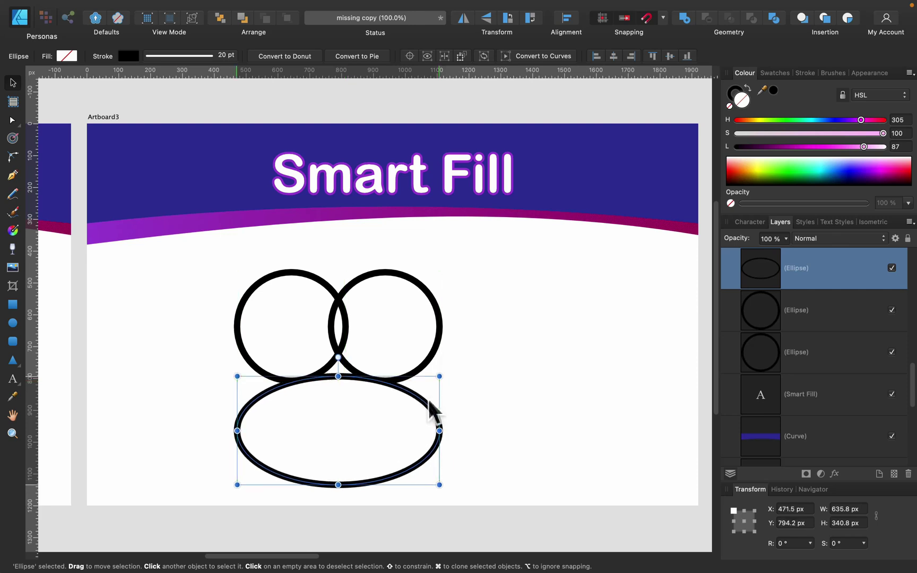
# - Reposition the three ellipses, try Intersect on all of them, then undo the empty result
pyautogui.click(286, 360)
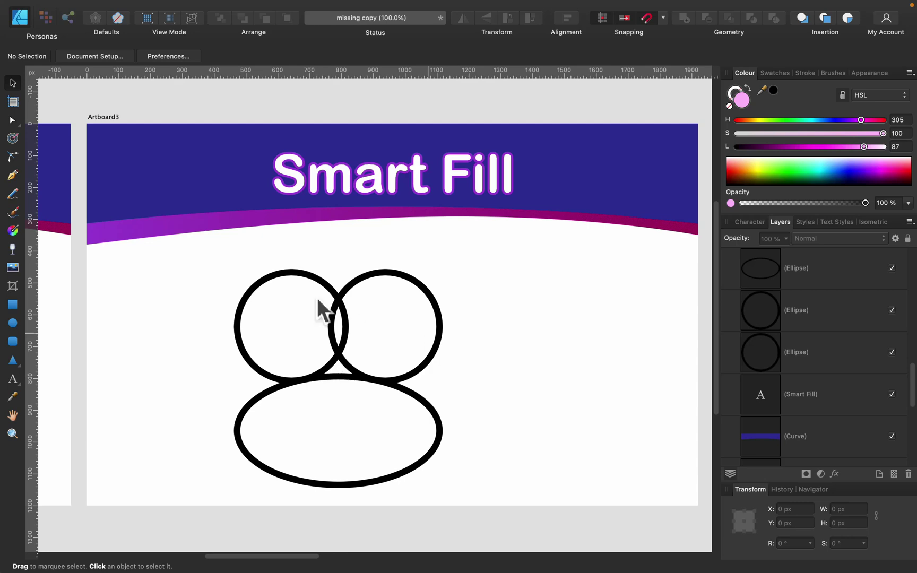
pyautogui.moveTo(180, 240); pyautogui.dragTo(487, 425)
pyautogui.click(591, 397)
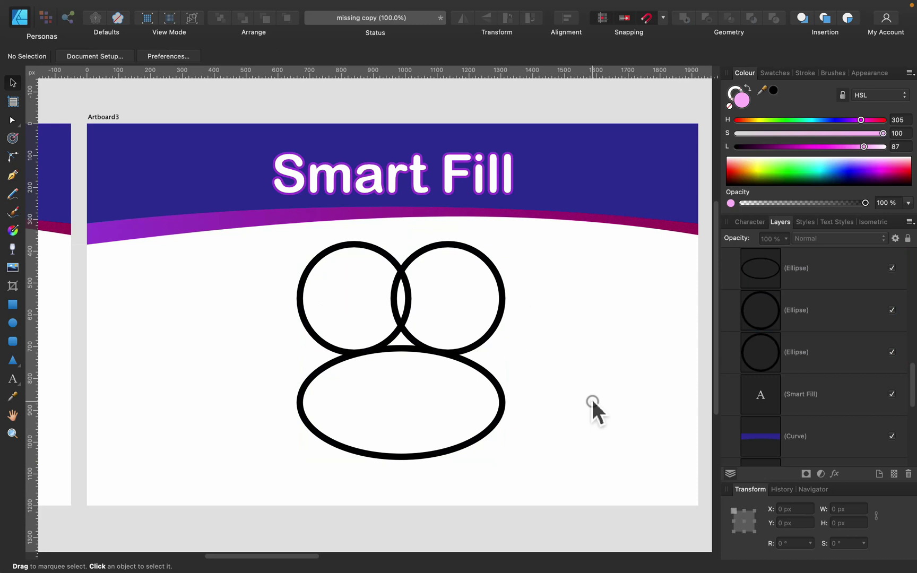
pyautogui.click(425, 346)
pyautogui.click(560, 257)
pyautogui.moveTo(557, 226); pyautogui.dragTo(217, 512)
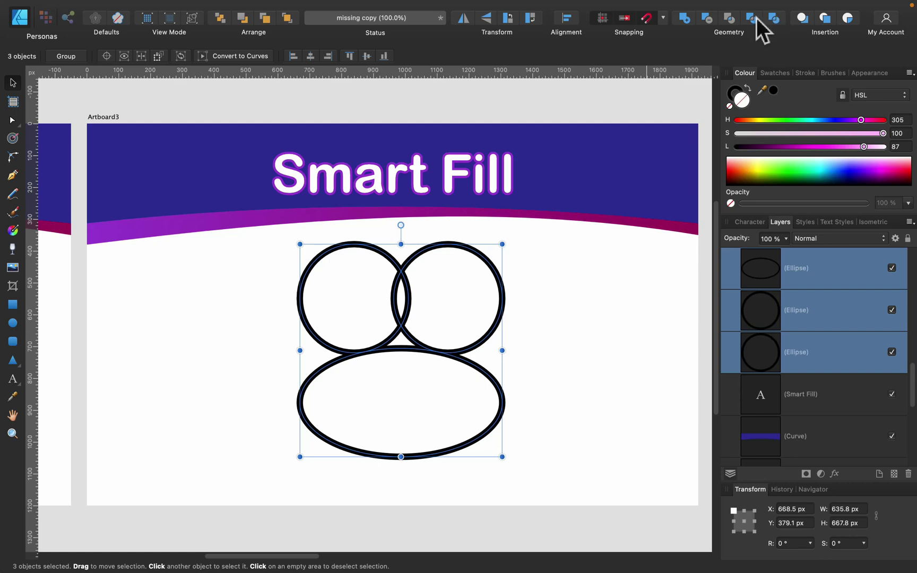
pyautogui.click(730, 18)
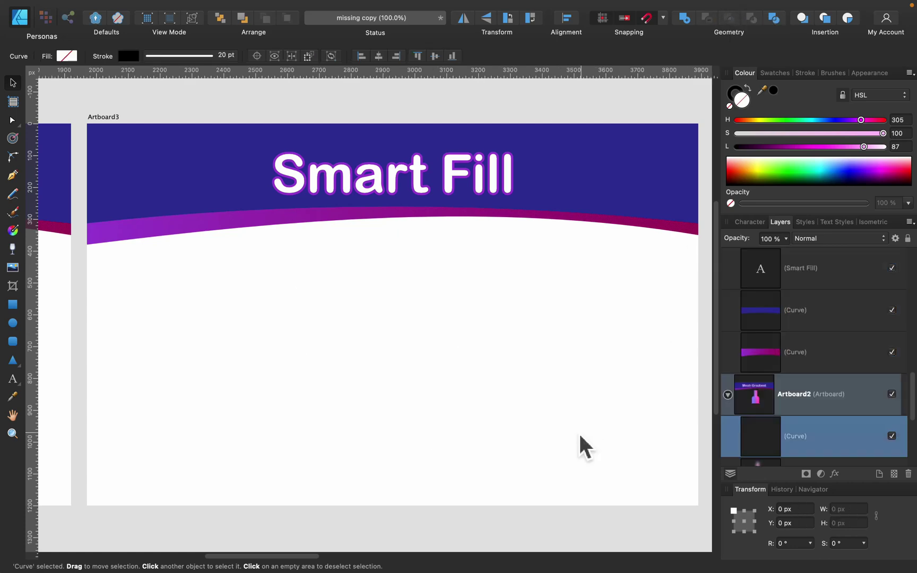
pyautogui.press('super+z')
pyautogui.click(571, 296)
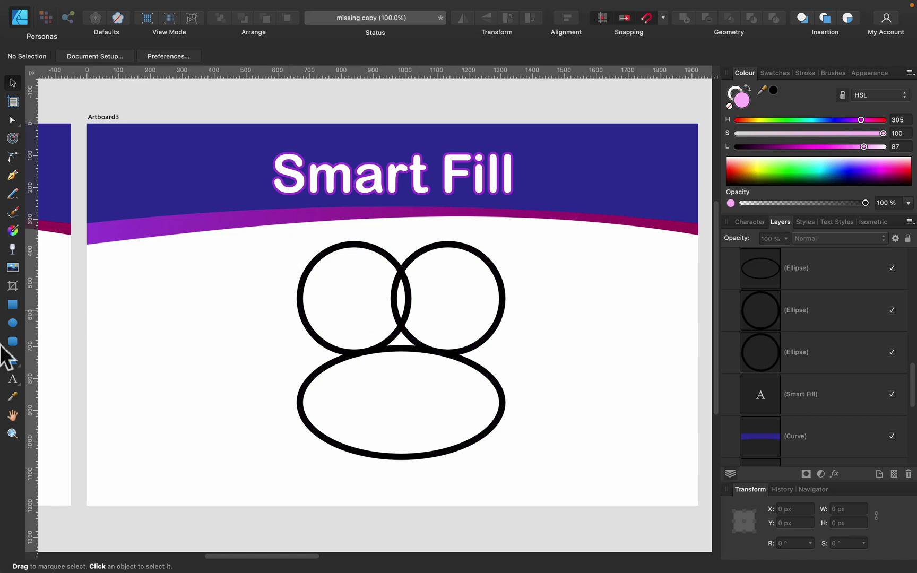
# - Draw a pink square to the left of the ellipses
pyautogui.click(13, 304)
pyautogui.moveTo(154, 314); pyautogui.dragTo(223, 382)
pyautogui.click(11, 84)
pyautogui.moveTo(161, 345); pyautogui.dragTo(181, 341)
# - Geometry Add the three ellipses into one shape and move it over the pink square
pyautogui.moveTo(285, 234); pyautogui.dragTo(561, 488)
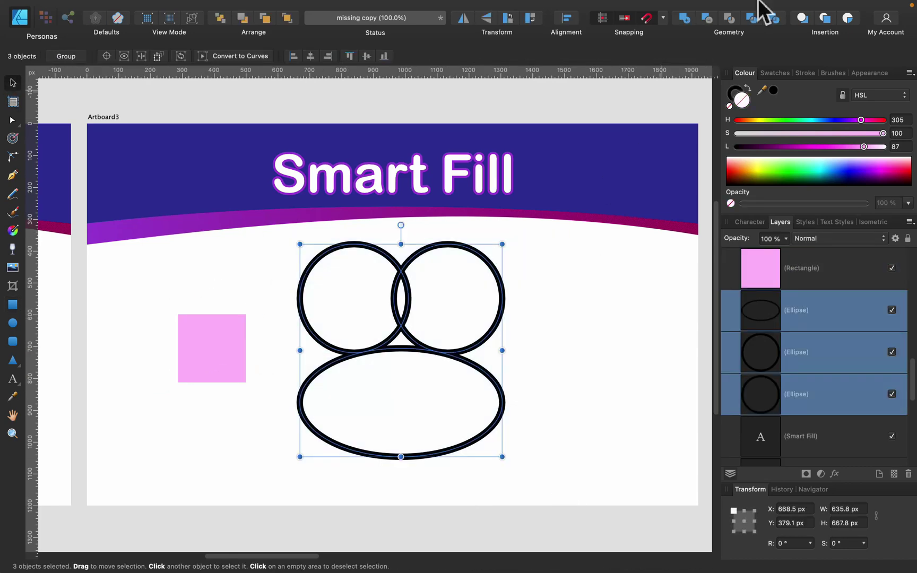
pyautogui.click(685, 18)
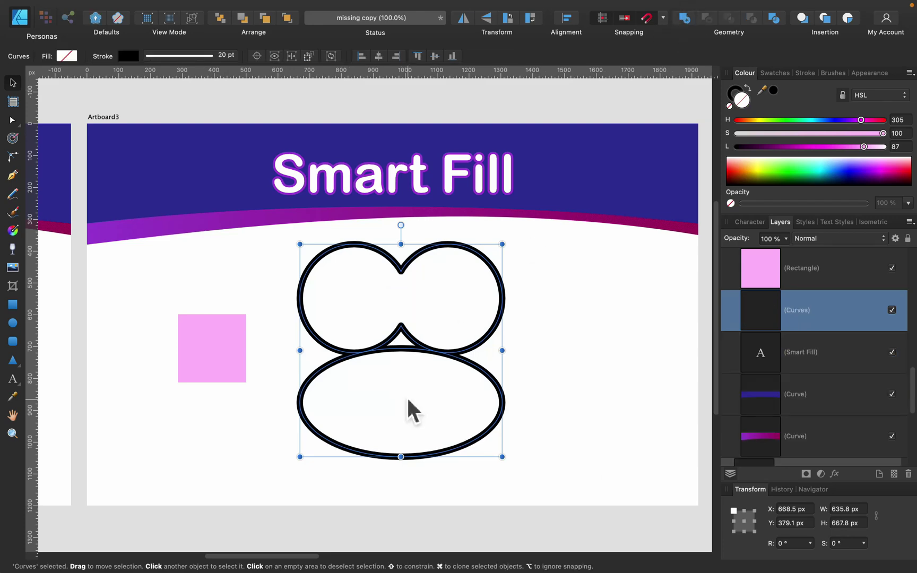
pyautogui.moveTo(462, 365); pyautogui.dragTo(242, 378)
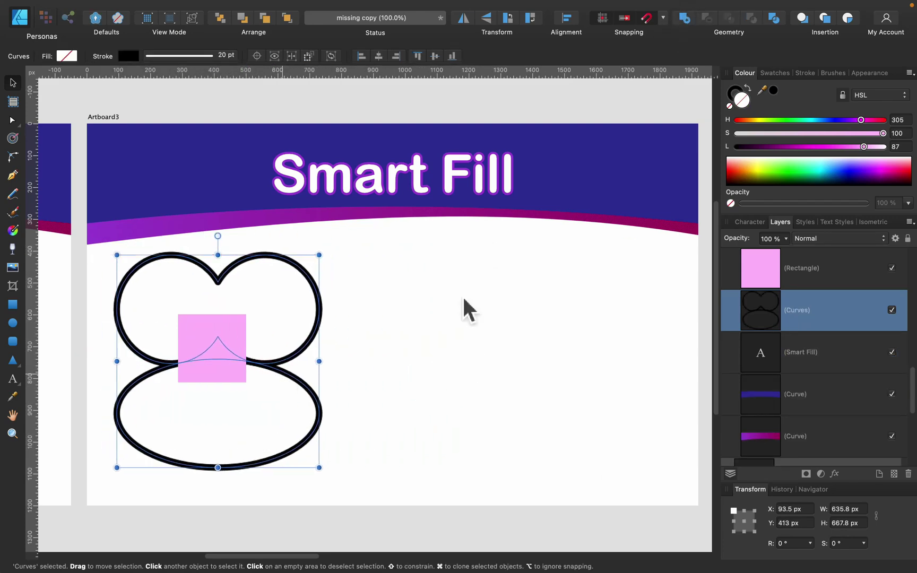
pyautogui.moveTo(841, 324)
pyautogui.mouseDown()
pyautogui.moveTo(837, 248)
pyautogui.moveTo(835, 461)
pyautogui.moveTo(816, 399)
pyautogui.moveTo(815, 297)
pyautogui.moveTo(798, 316)
pyautogui.moveTo(839, 319)
pyautogui.moveTo(769, 324)
pyautogui.moveTo(825, 317)
pyautogui.mouseUp()
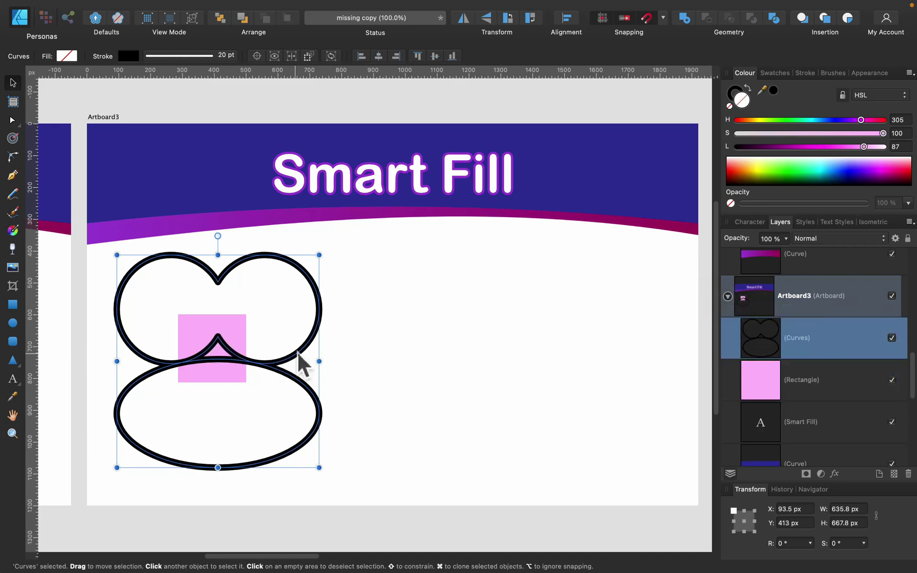
# - Subtract the merged outline and pink square, then move the remaining pink peaked piece right
pyautogui.press('shift')
pyautogui.keyDown('shift'); pyautogui.click(860, 374); pyautogui.keyUp('shift')
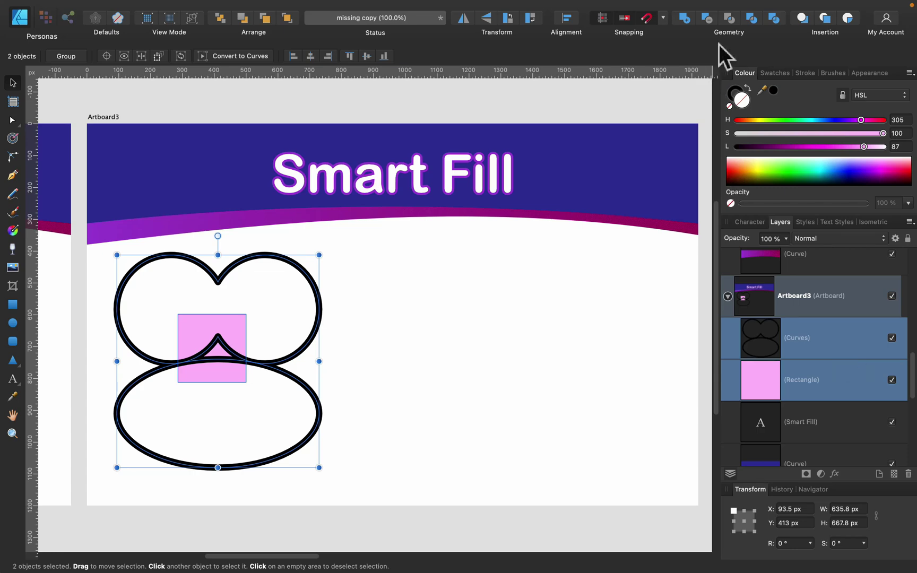
pyautogui.click(706, 13)
pyautogui.moveTo(202, 363); pyautogui.dragTo(428, 351)
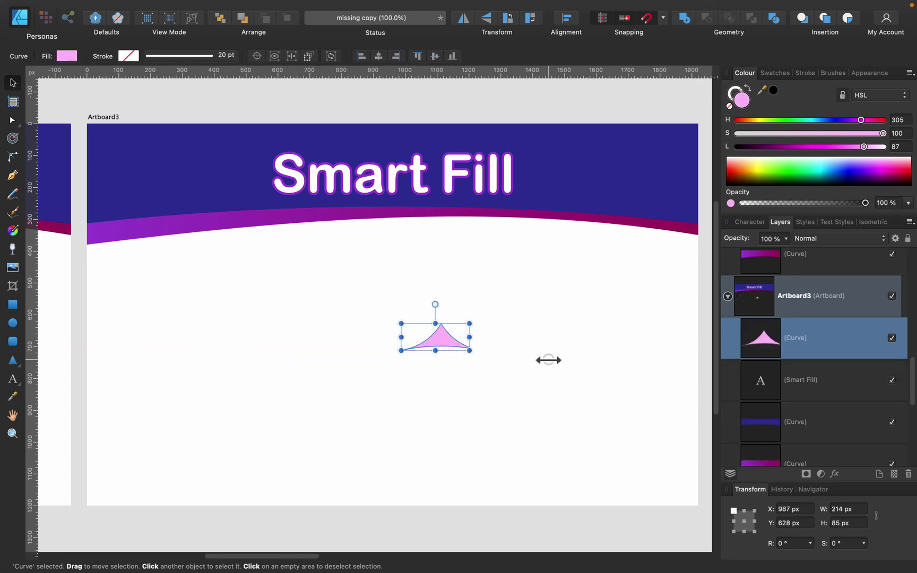
pyautogui.click(546, 359)
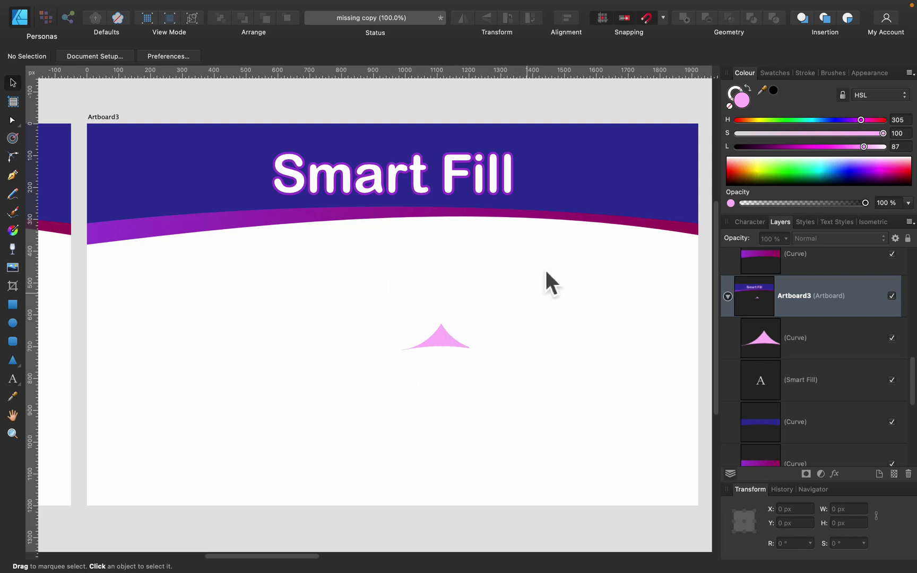
# - Replace the pink pointed shape with two overlapping pink circles, centres aligned
pyautogui.moveTo(547, 271); pyautogui.dragTo(334, 435)
pyautogui.press('BackSpace')
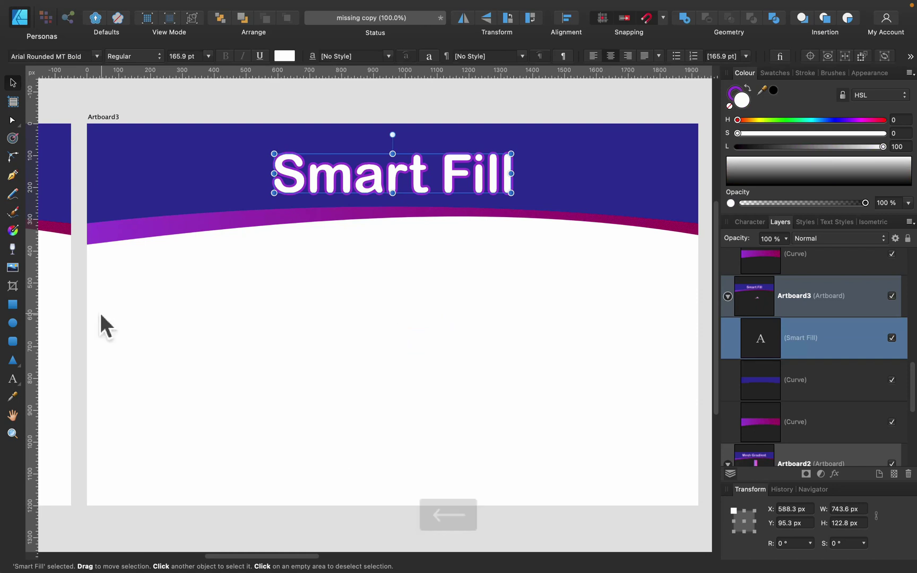
pyautogui.click(13, 323)
pyautogui.moveTo(229, 255); pyautogui.dragTo(434, 430)
pyautogui.moveTo(576, 273); pyautogui.dragTo(359, 489)
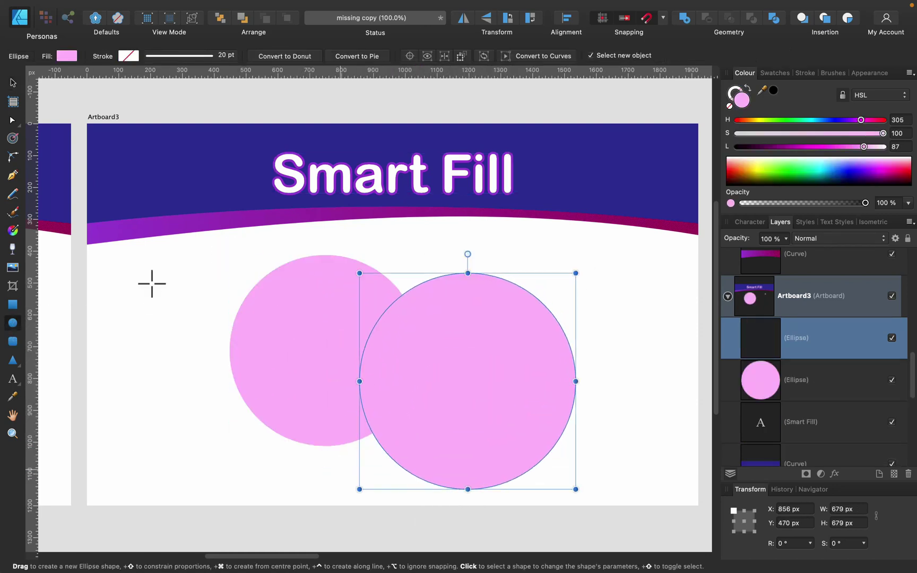
pyautogui.click(12, 82)
pyautogui.moveTo(483, 438); pyautogui.dragTo(485, 404)
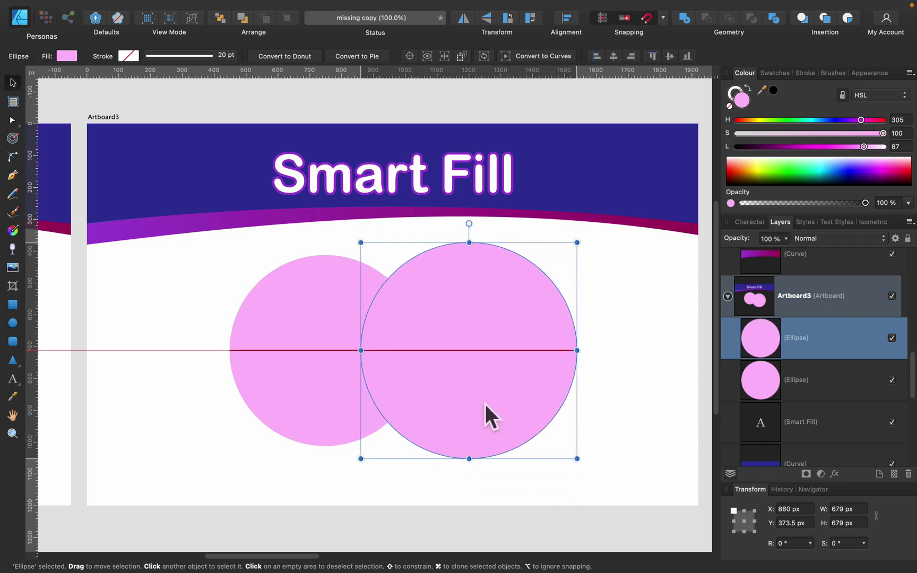
# - Merge both circles with Geometry Add and shrink the result to about 744 × 463 px
pyautogui.keyDown('shift'); pyautogui.click(321, 372); pyautogui.keyUp('shift')
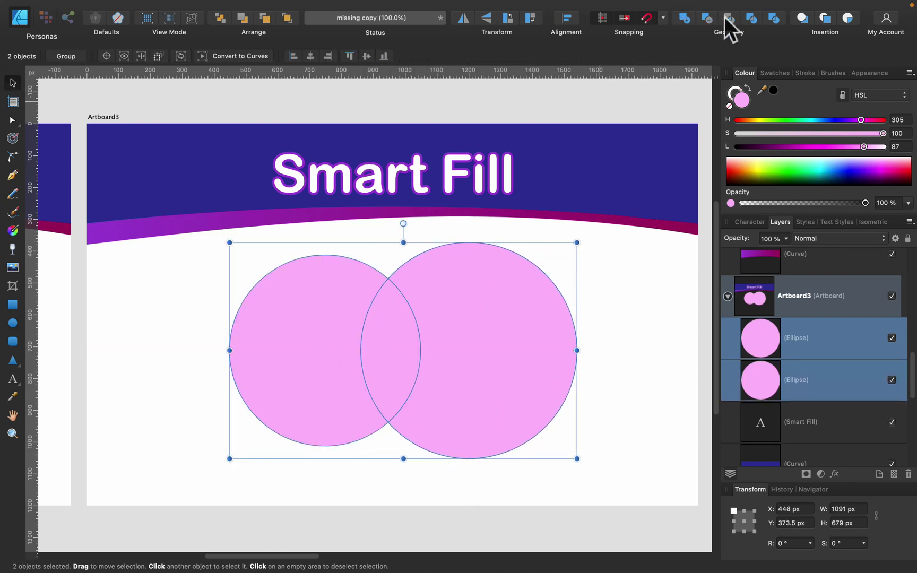
pyautogui.click(705, 17)
pyautogui.press('super+z')
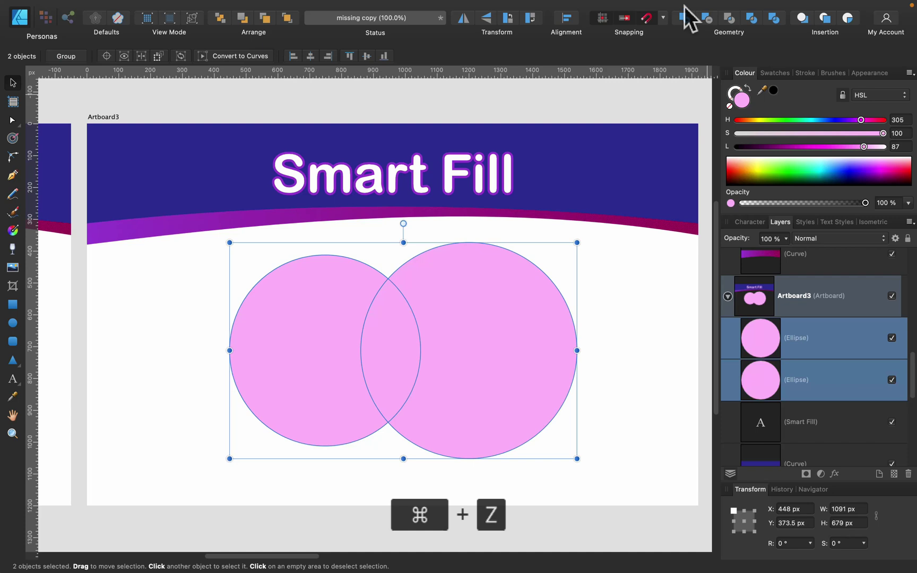
pyautogui.click(684, 17)
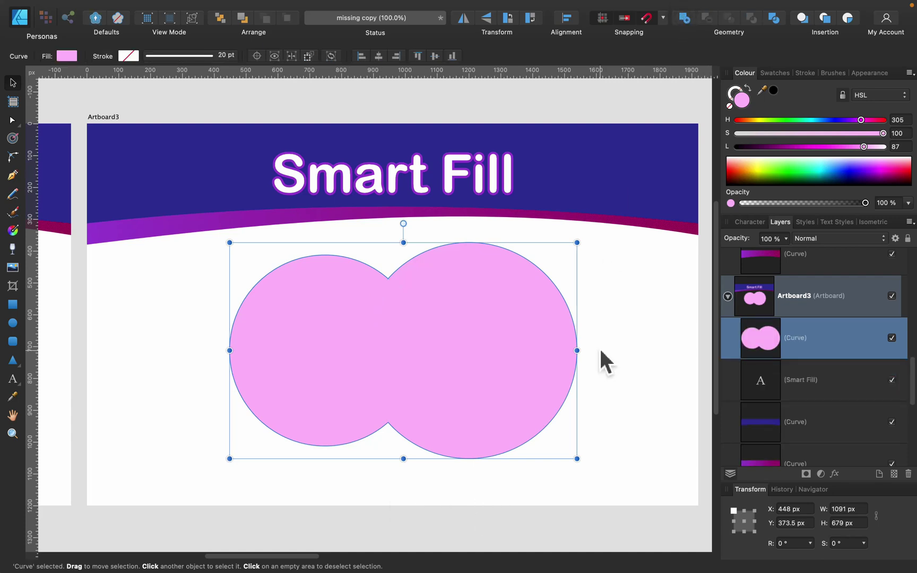
pyautogui.moveTo(577, 242); pyautogui.dragTo(467, 313)
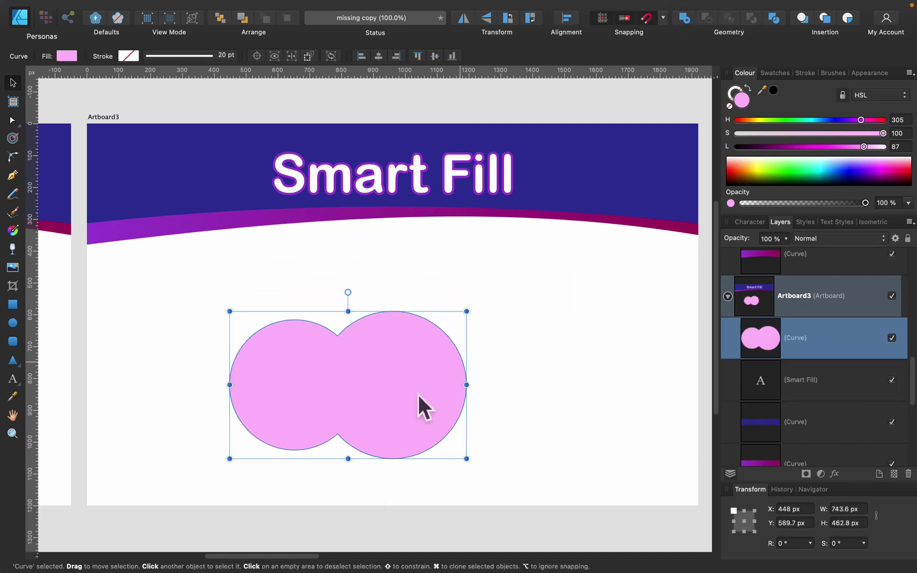
pyautogui.moveTo(418, 396); pyautogui.dragTo(453, 366)
pyautogui.click(605, 313)
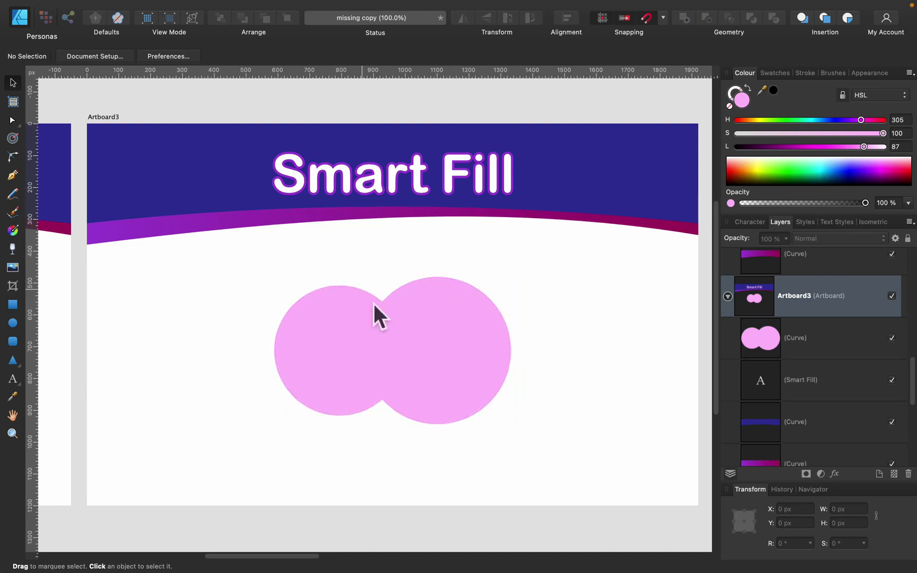
pyautogui.press('space')
# - Pan to the Blend artboard and inspect its outlined circle and square by selecting them
pyautogui.moveTo(297, 342); pyautogui.dragTo(549, 341)
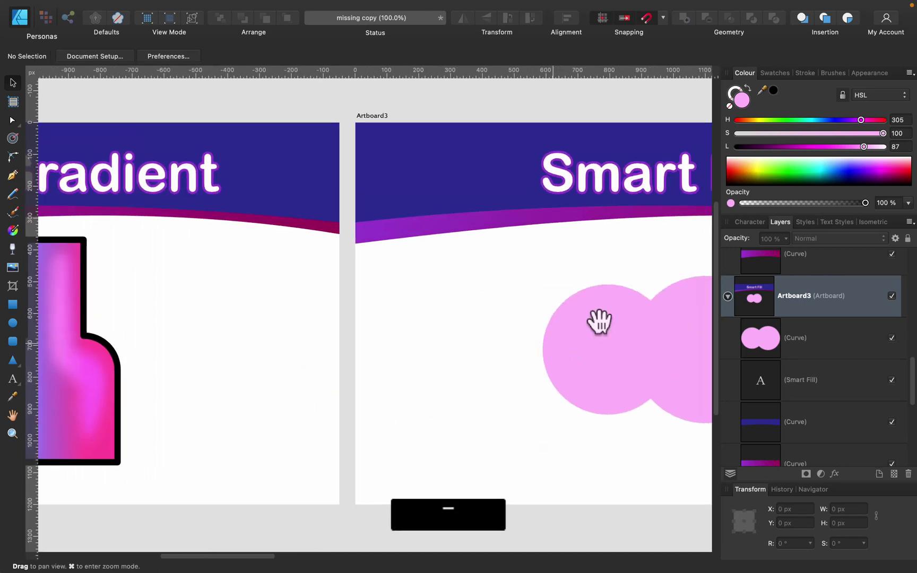
pyautogui.moveTo(599, 321); pyautogui.dragTo(492, 318)
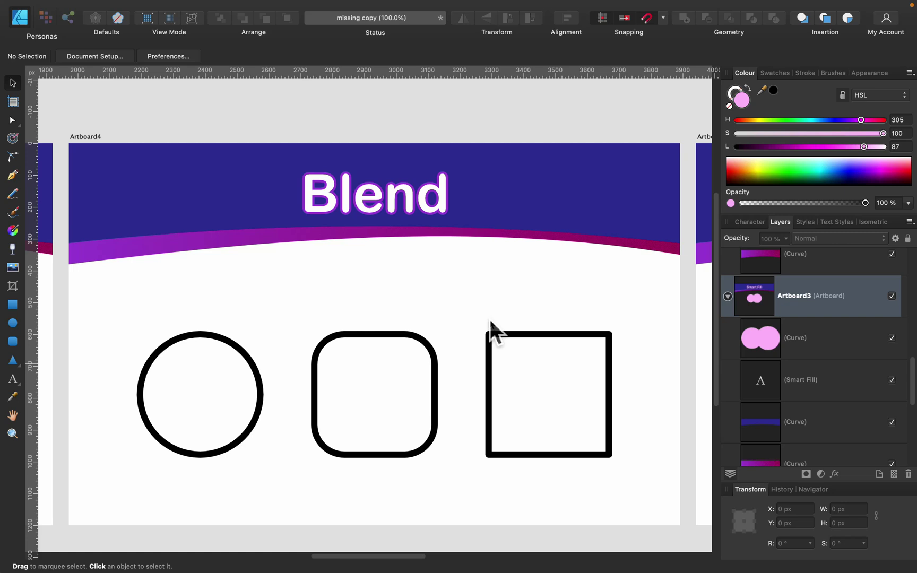
pyautogui.scroll(-1, 384, 336)
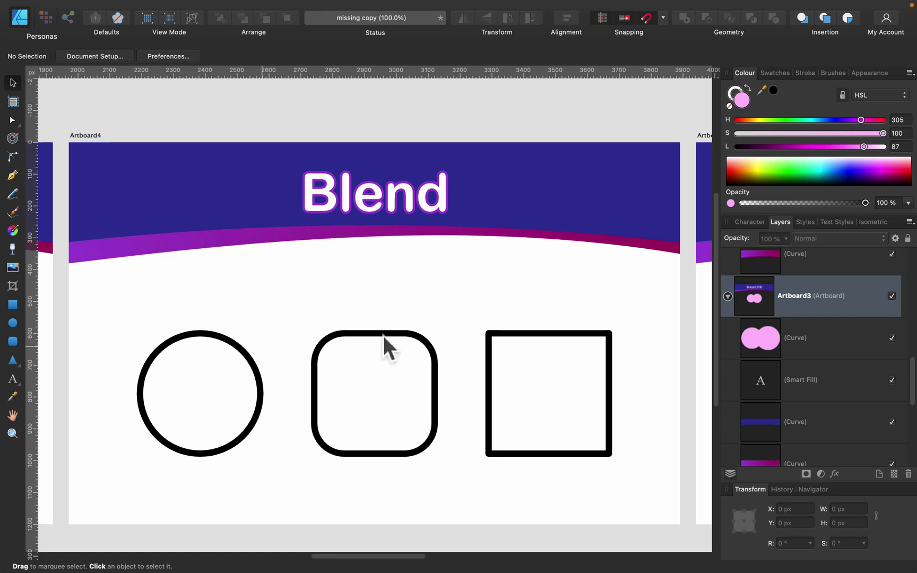
pyautogui.click(192, 330)
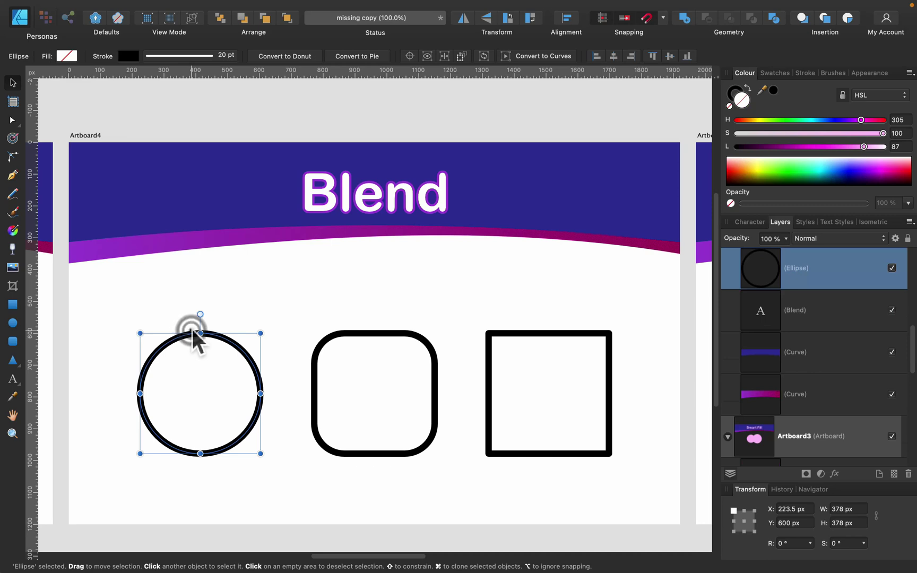
pyautogui.click(568, 332)
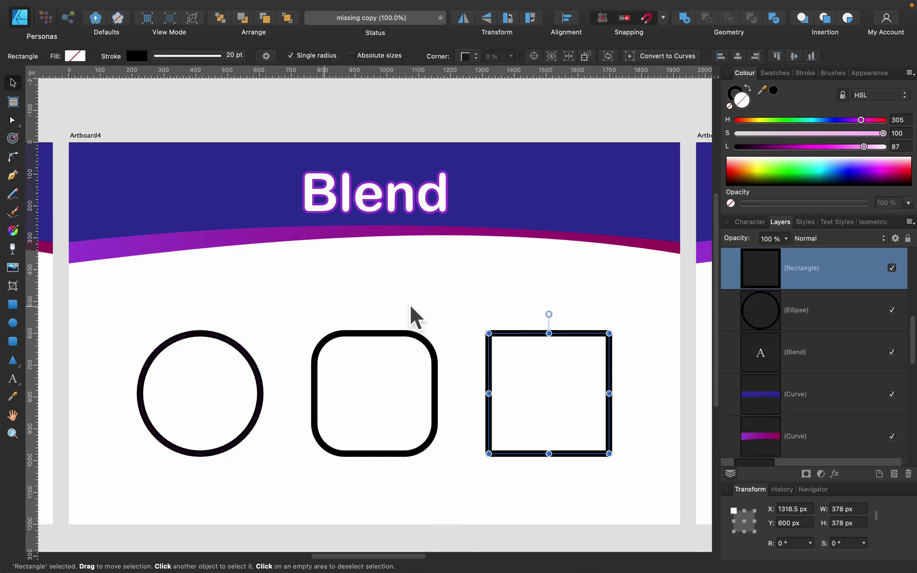
pyautogui.keyDown('shift'); pyautogui.click(226, 337); pyautogui.keyUp('shift')
pyautogui.click(460, 284)
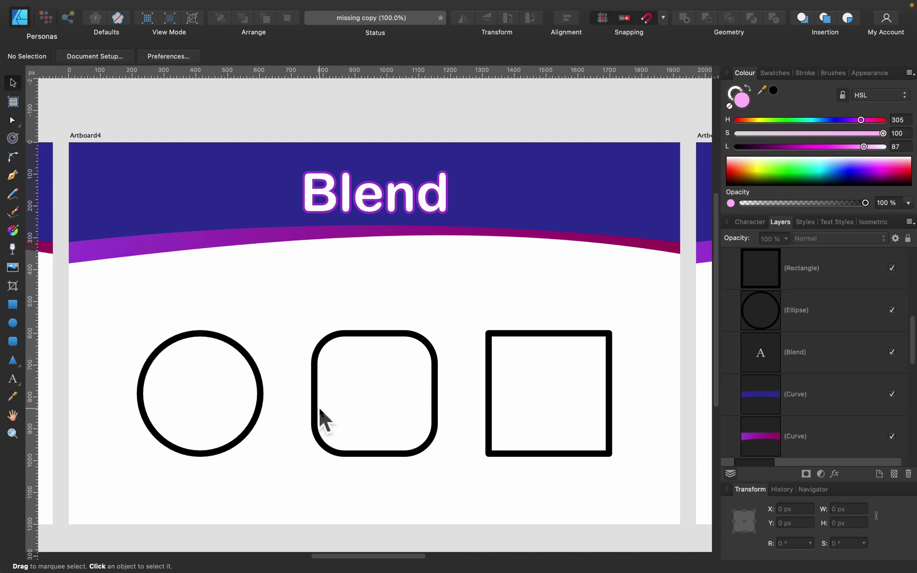
# - Delete the rounded square and bring up the extra shape tools list
pyautogui.click(427, 348)
pyautogui.press('BackSpace')
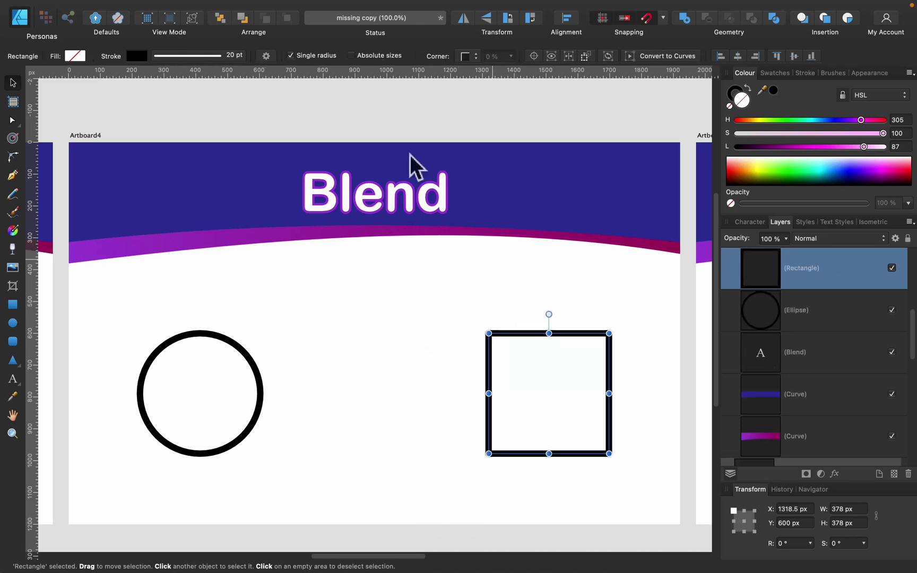
pyautogui.click(375, 356)
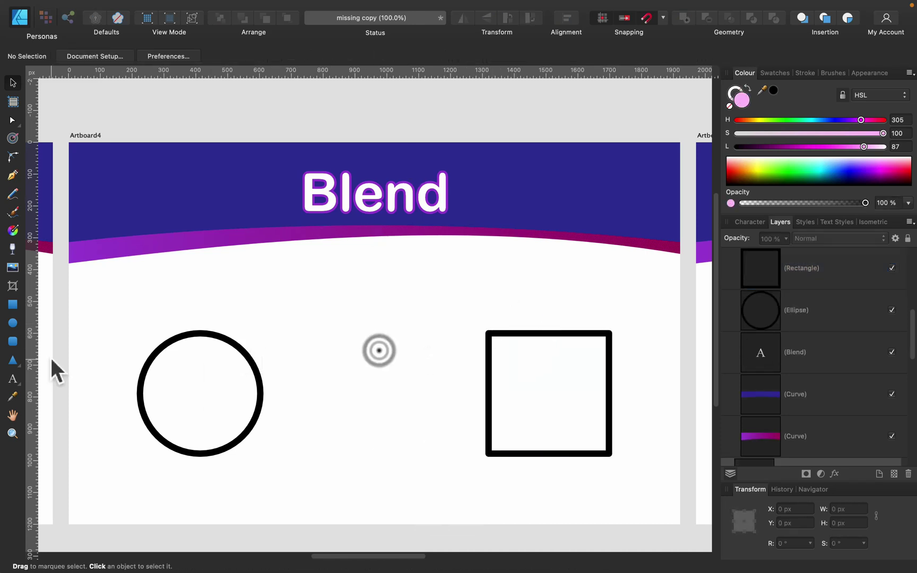
pyautogui.click(18, 361)
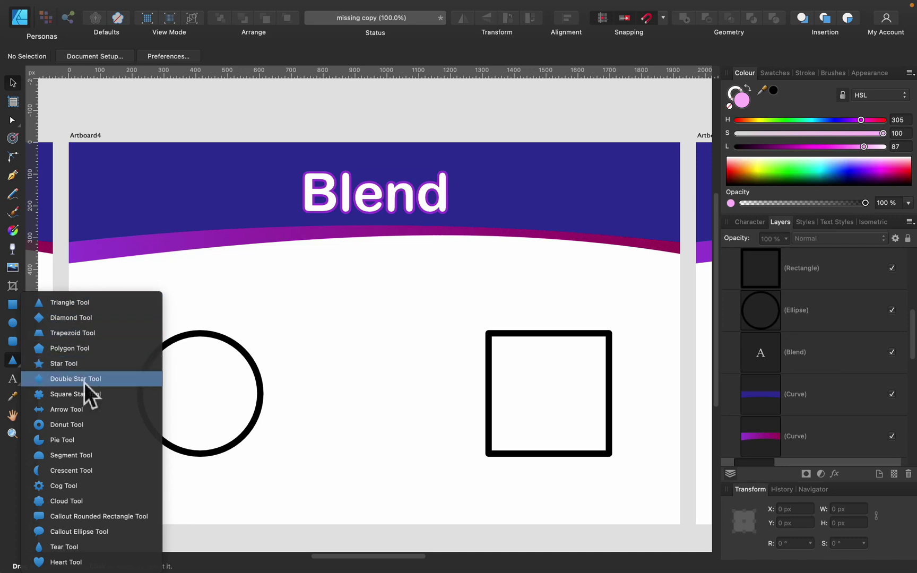
# - Draw a pink cog with a 54% inner radius, rounded petals and 5 teeth
pyautogui.click(76, 487)
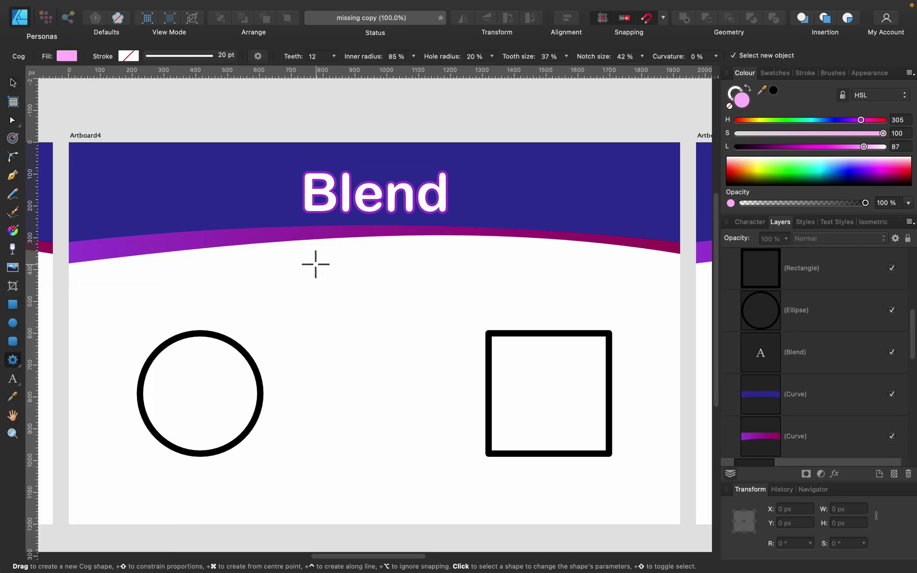
pyautogui.moveTo(287, 295); pyautogui.dragTo(420, 429)
pyautogui.moveTo(336, 306); pyautogui.dragTo(344, 327)
pyautogui.moveTo(354, 294); pyautogui.dragTo(339, 337)
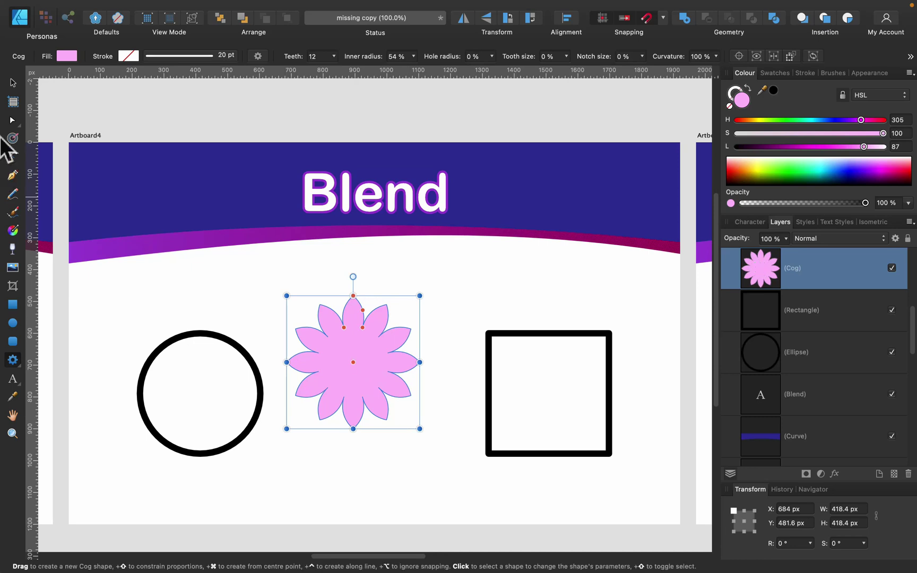
pyautogui.click(334, 56)
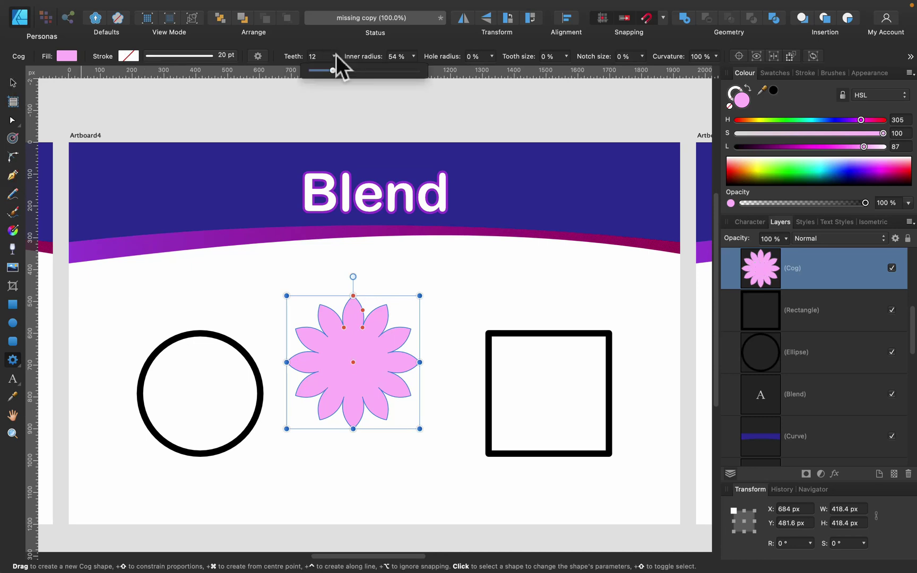
pyautogui.moveTo(333, 68)
pyautogui.mouseDown()
pyautogui.moveTo(350, 70)
pyautogui.moveTo(316, 74)
pyautogui.mouseUp()
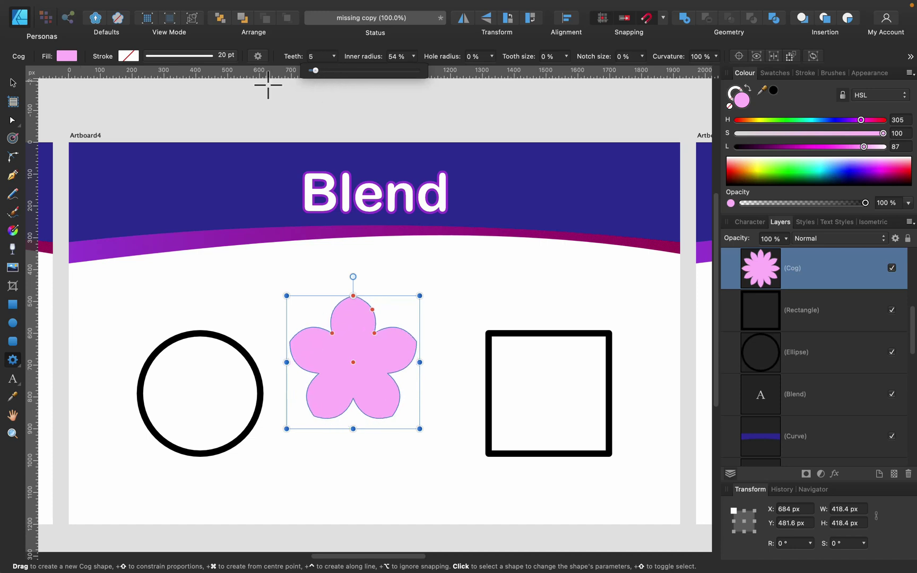
# - Reposition the cog, then delete it and scroll over to the 3D artboard
pyautogui.click(8, 85)
pyautogui.moveTo(354, 351); pyautogui.dragTo(375, 362)
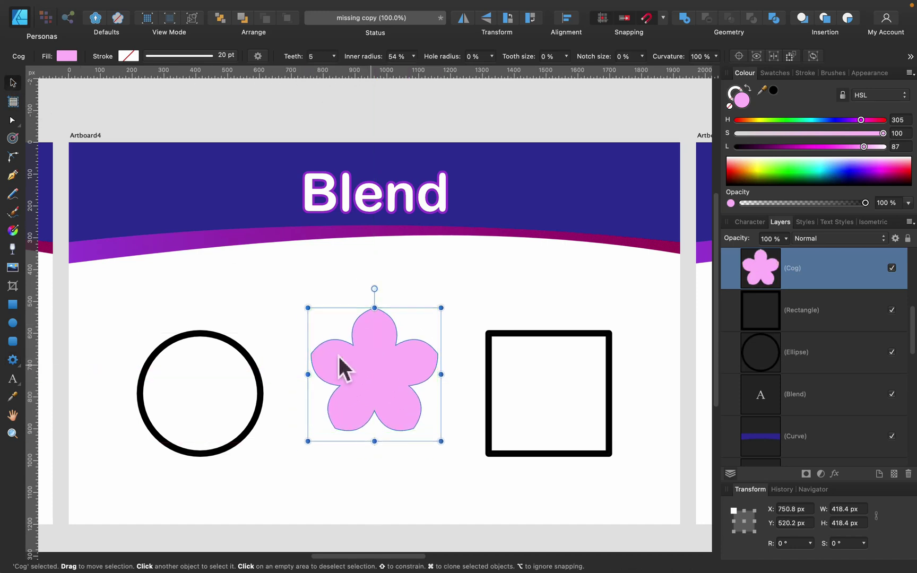
pyautogui.click(330, 285)
pyautogui.moveTo(265, 259); pyautogui.dragTo(461, 485)
pyautogui.press('BackSpace')
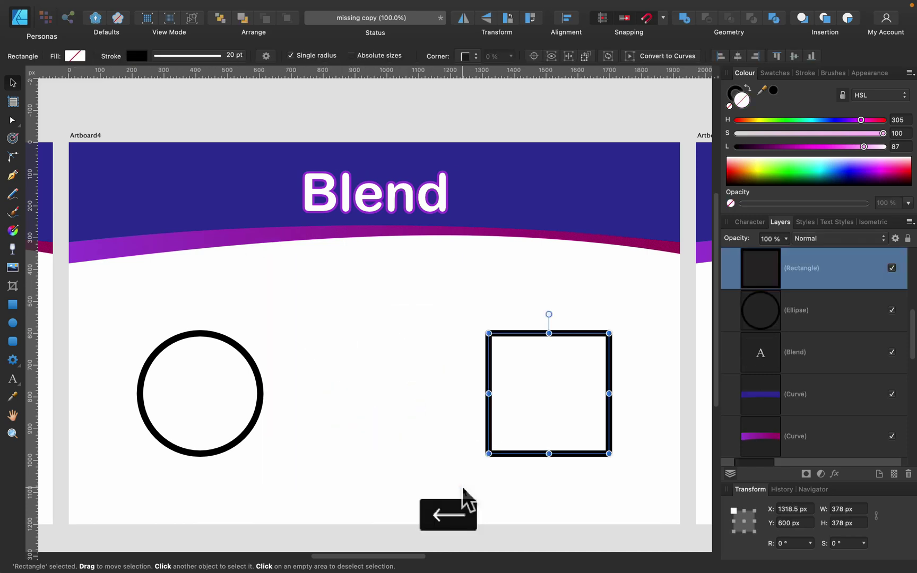
pyautogui.click(371, 433)
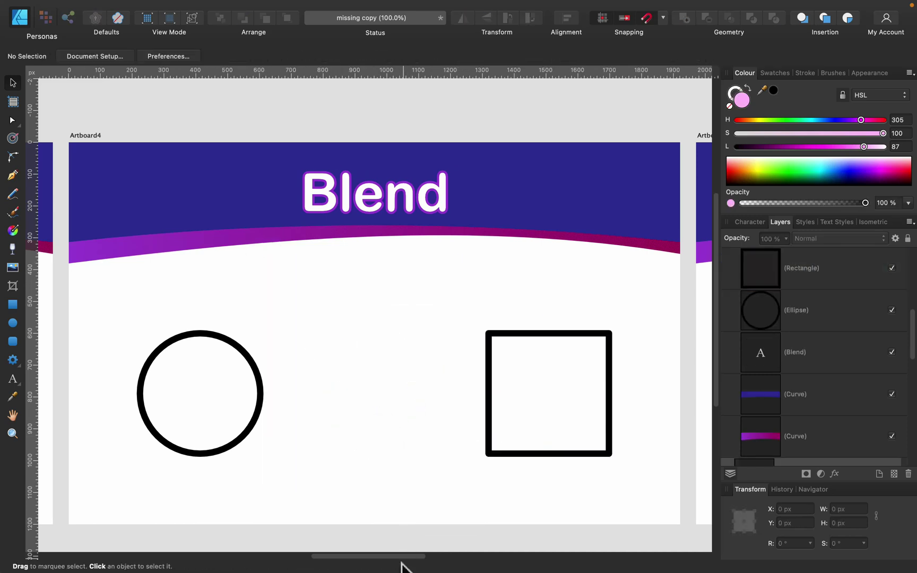
pyautogui.moveTo(406, 554); pyautogui.dragTo(509, 554)
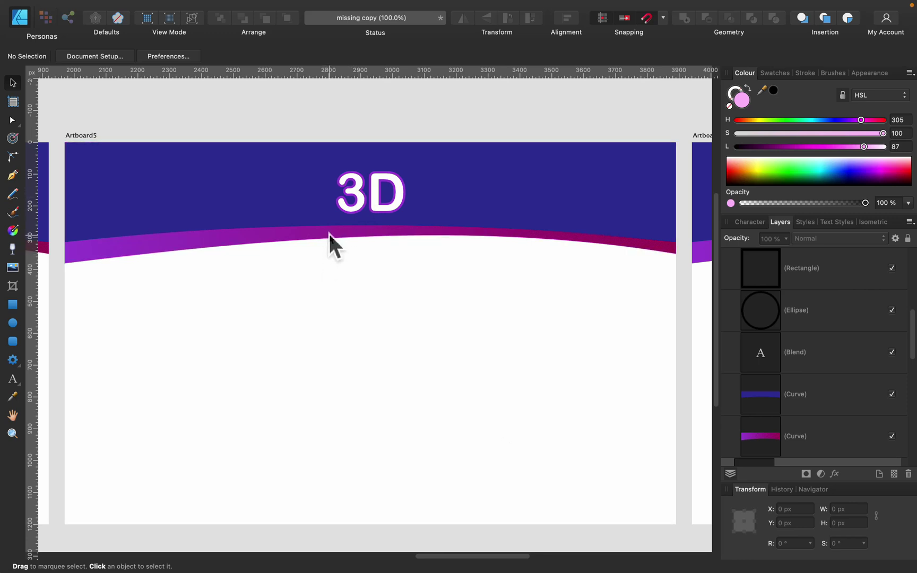
# - Draw a pink 465 × 465 px square on the 3D artboard's left half and reposition it
pyautogui.scroll(-1, 329, 233)
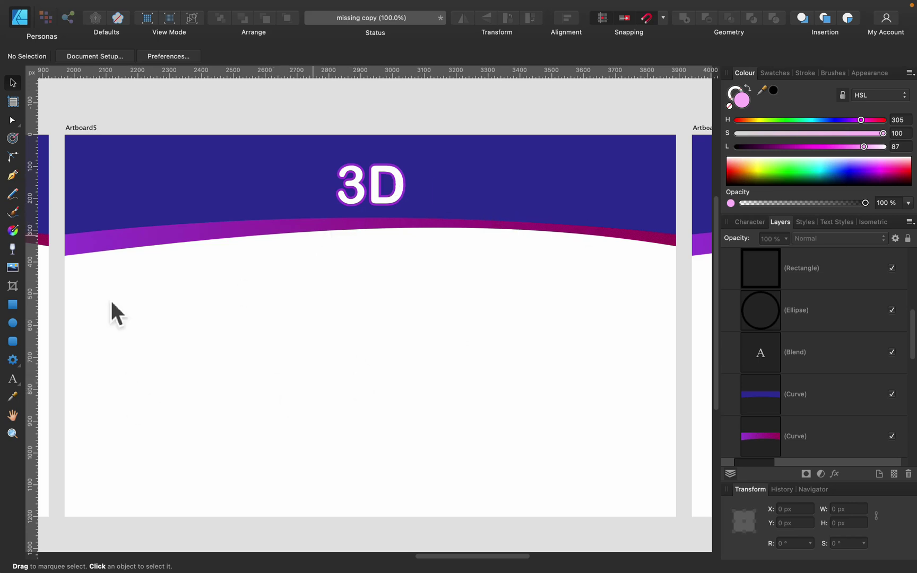
pyautogui.click(9, 304)
pyautogui.moveTo(199, 280); pyautogui.dragTo(332, 440)
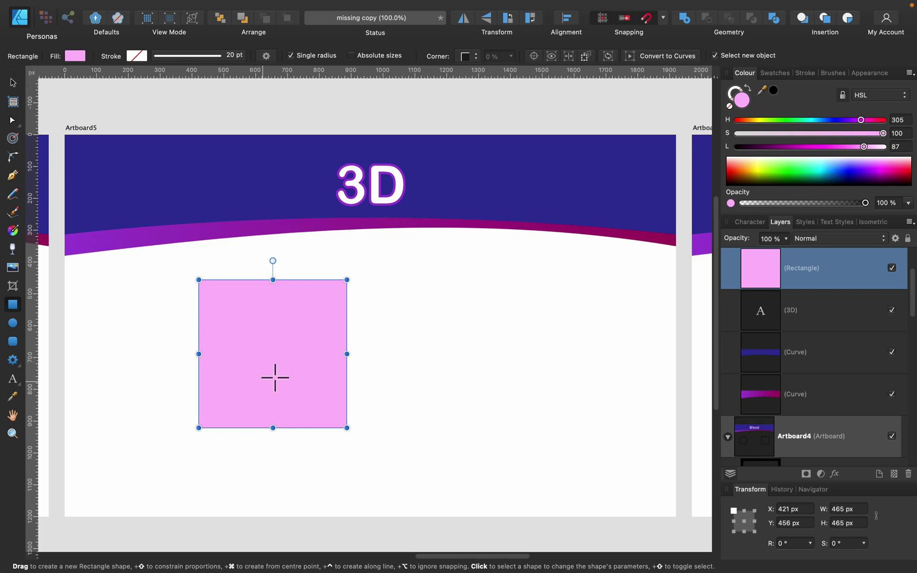
pyautogui.moveTo(273, 378); pyautogui.dragTo(342, 388)
pyautogui.press('super+z')
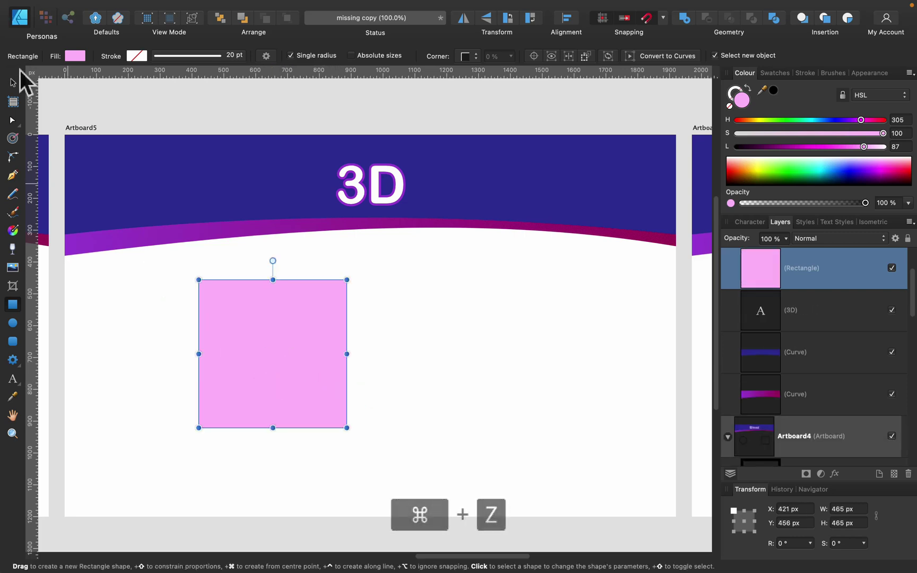
pyautogui.click(13, 83)
pyautogui.moveTo(264, 298); pyautogui.dragTo(293, 313)
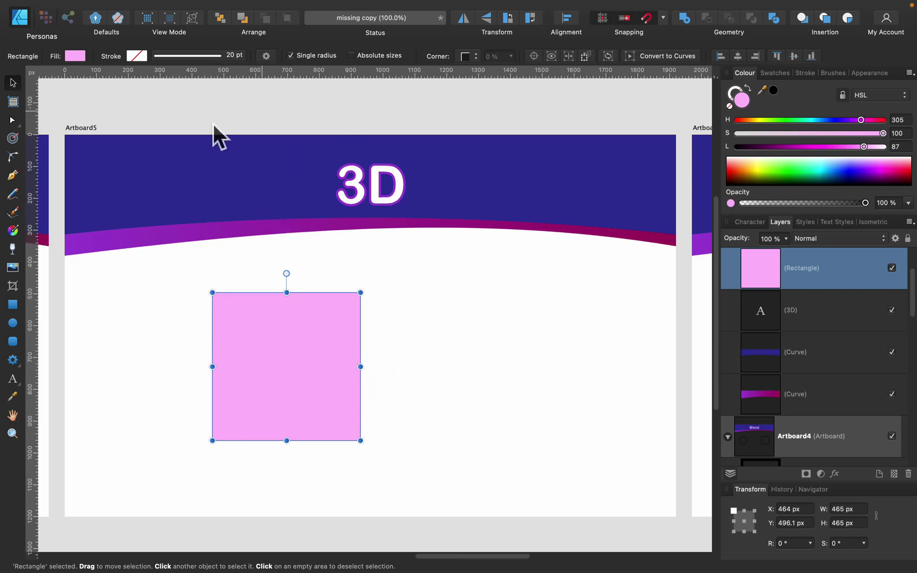
pyautogui.click(76, 125)
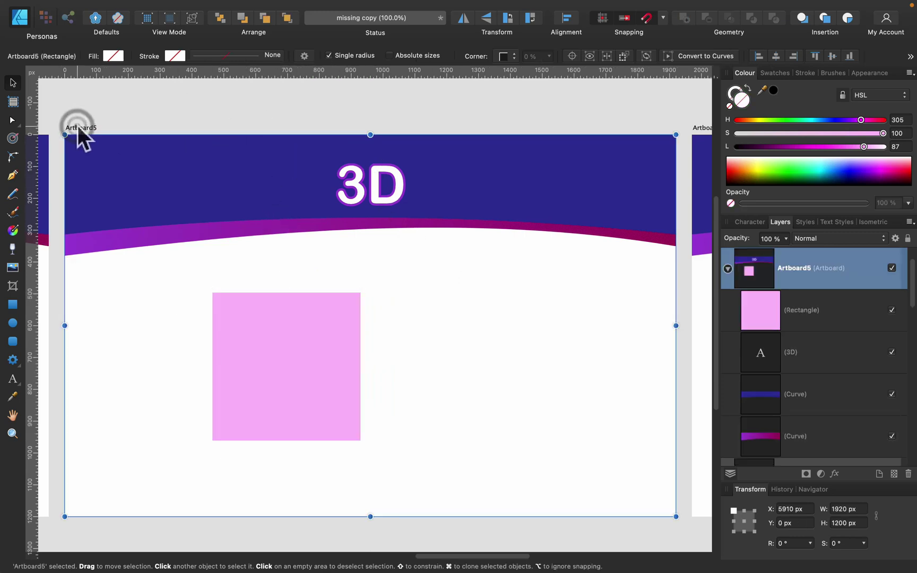
# - With the isometric grid shown, pen-draw a four-corner parallelogram and darken its fill to lightness 20
pyautogui.click(282, 7)
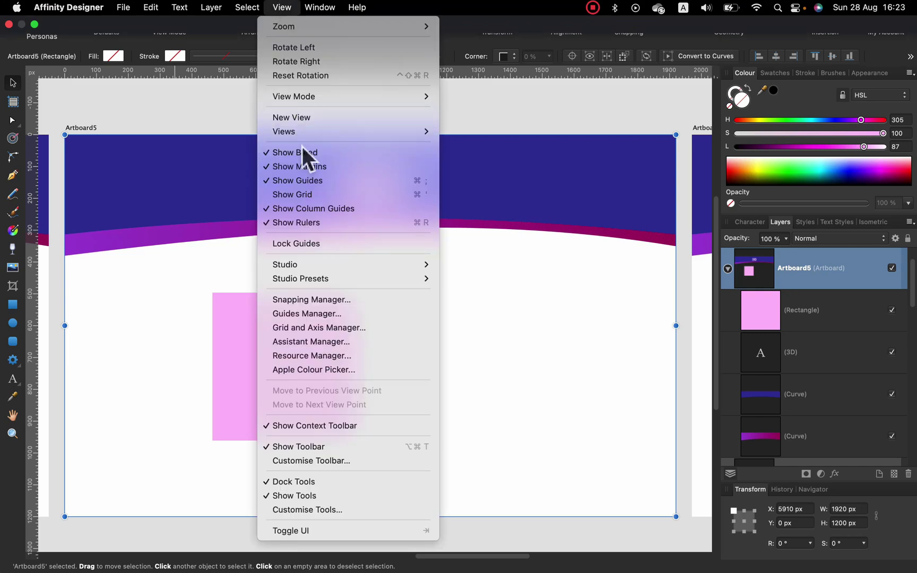
pyautogui.click(303, 196)
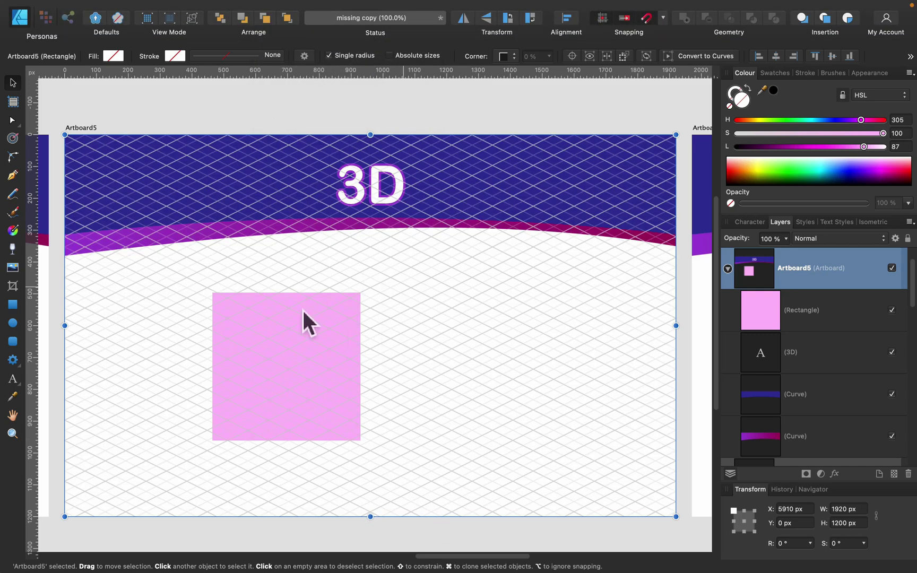
pyautogui.click(14, 173)
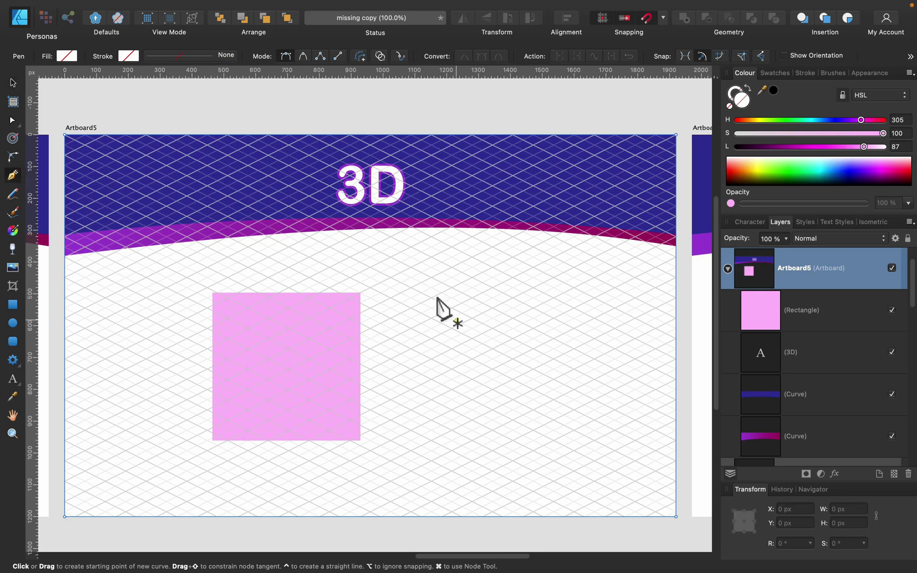
pyautogui.click(411, 287)
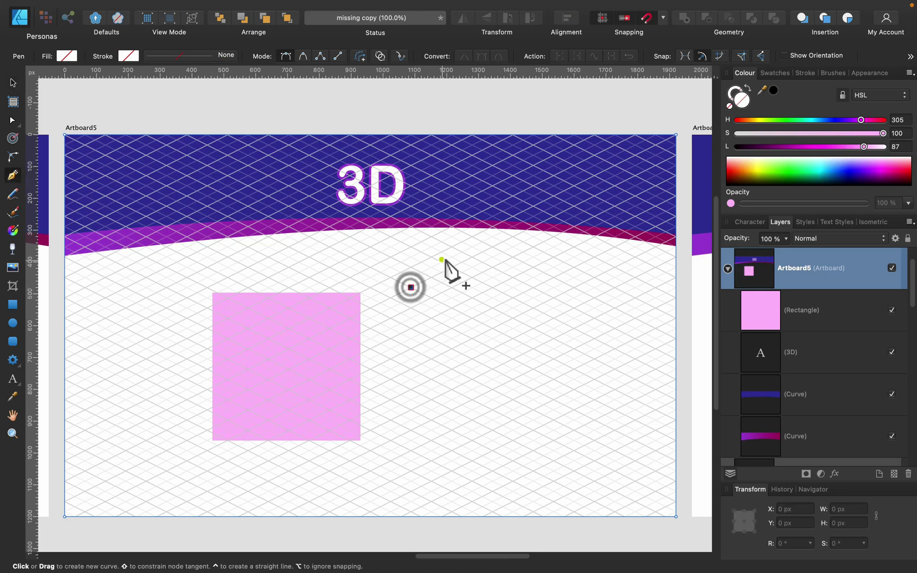
pyautogui.click(452, 267)
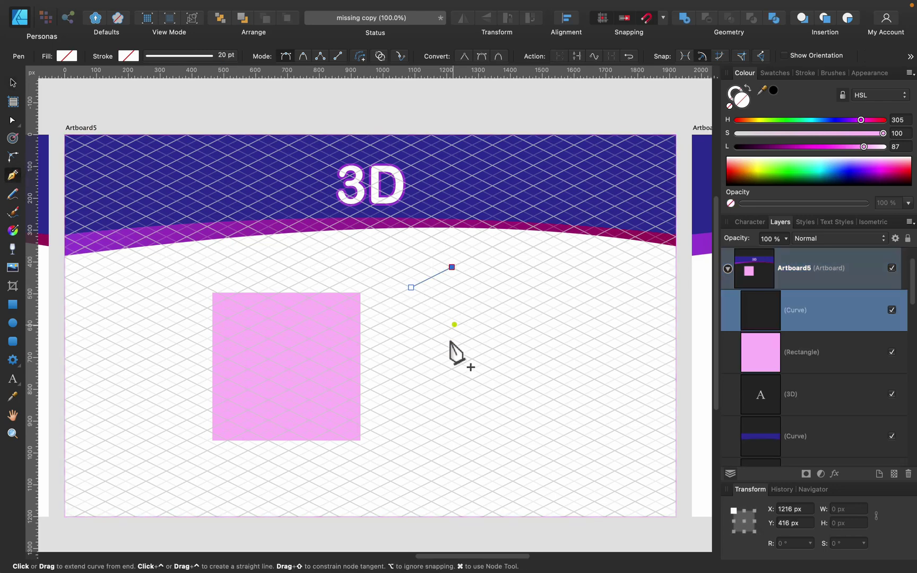
pyautogui.click(451, 328)
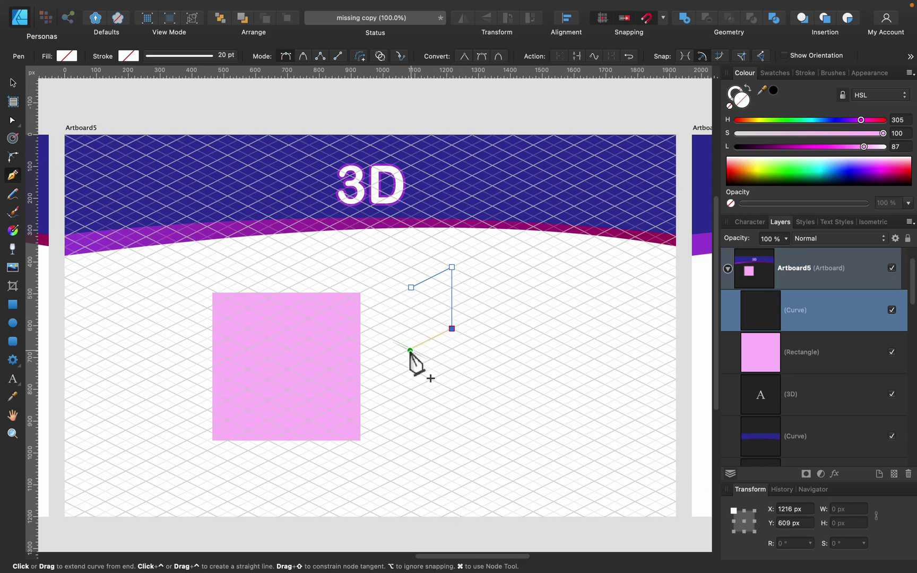
pyautogui.click(410, 349)
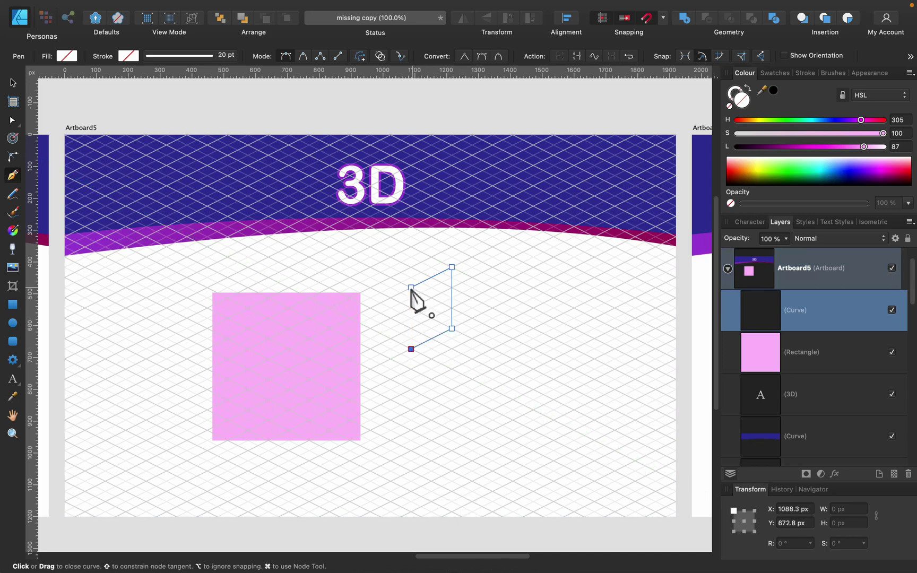
pyautogui.click(411, 288)
pyautogui.click(765, 146)
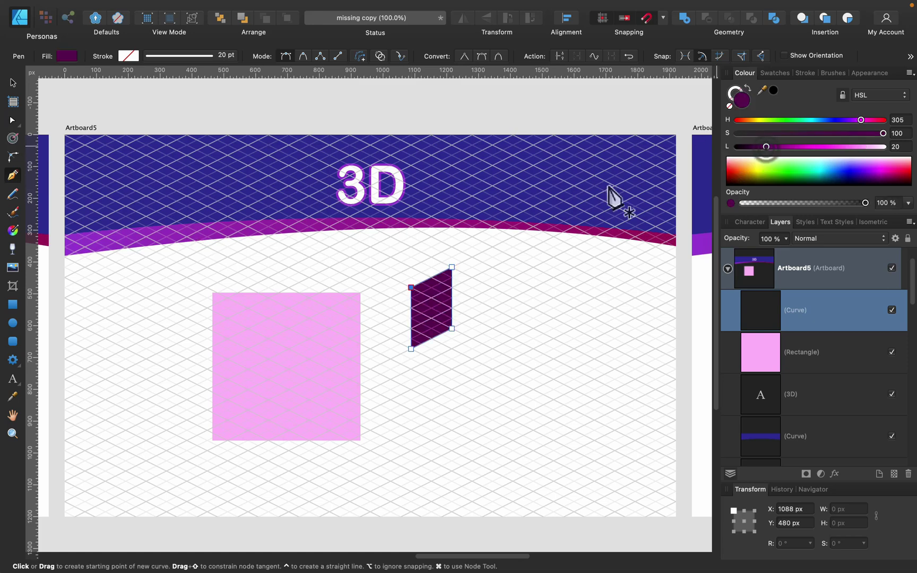
pyautogui.click(13, 83)
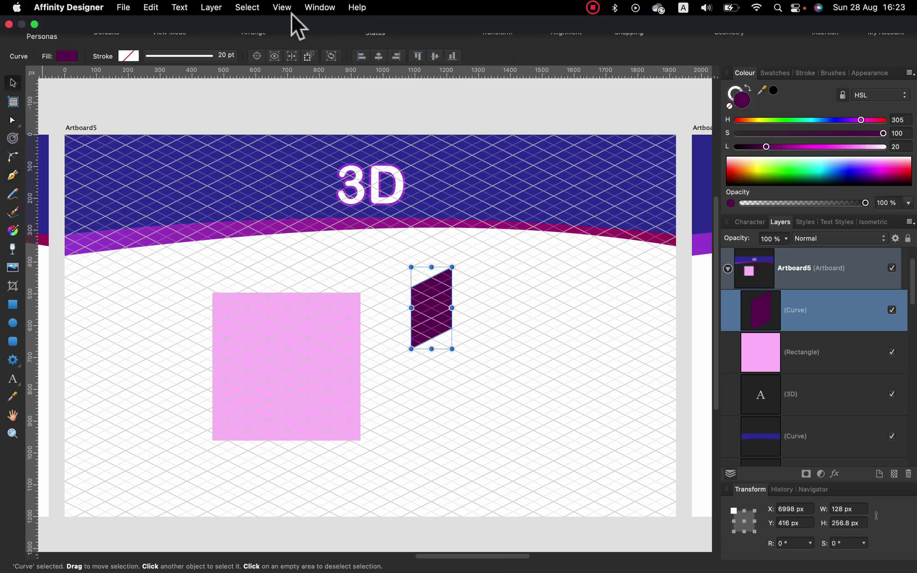
pyautogui.click(289, 11)
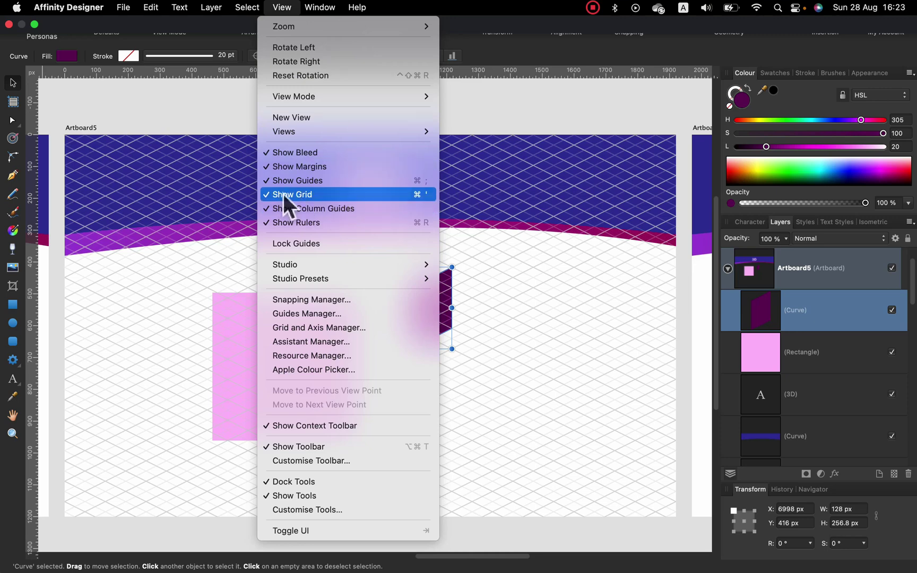
# - Hide the grid and give the pink square a 3D effect with 43.6 px radius and new lighting
pyautogui.click(299, 194)
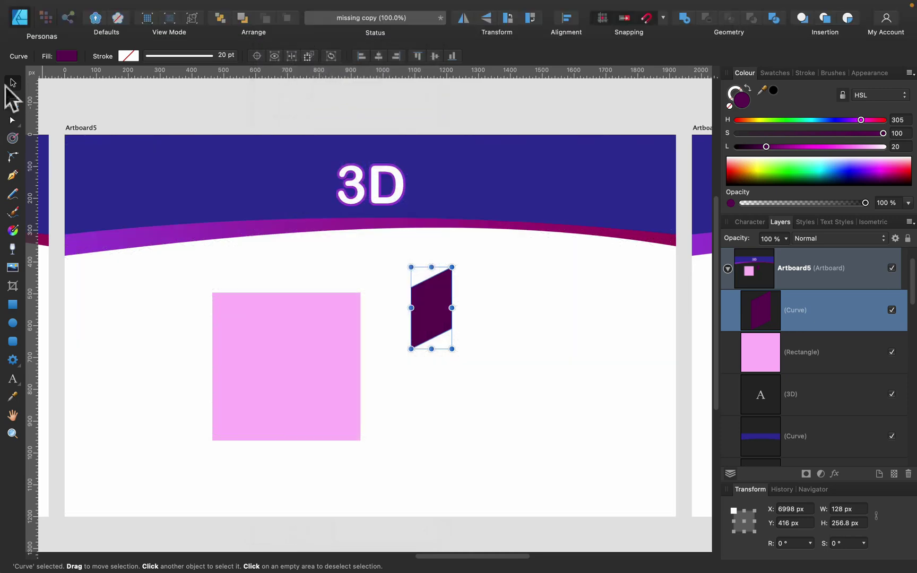
pyautogui.click(310, 341)
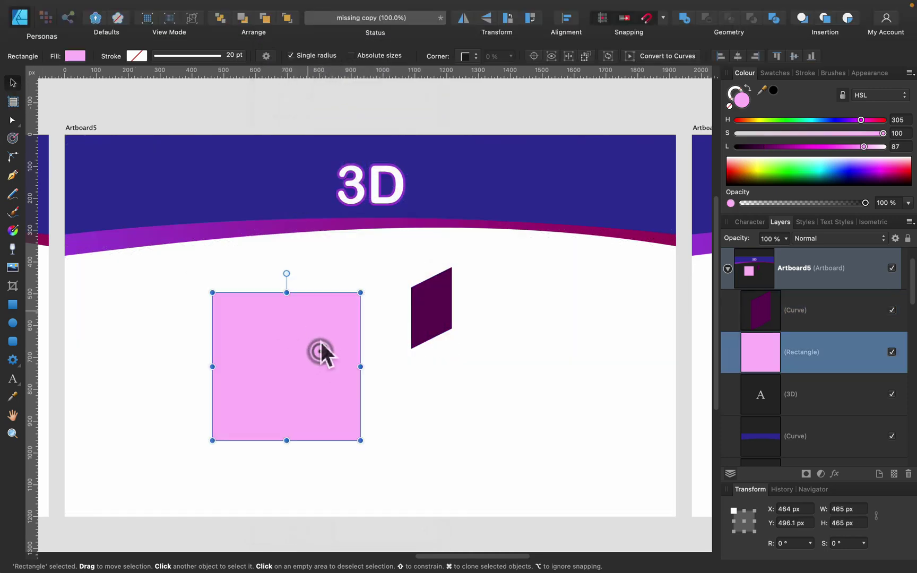
pyautogui.click(837, 474)
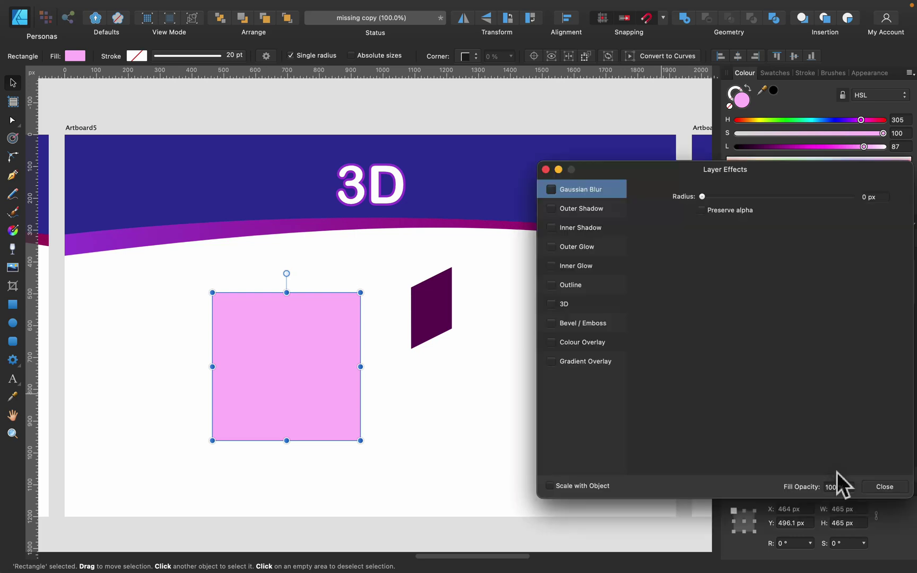
pyautogui.click(566, 305)
pyautogui.click(550, 304)
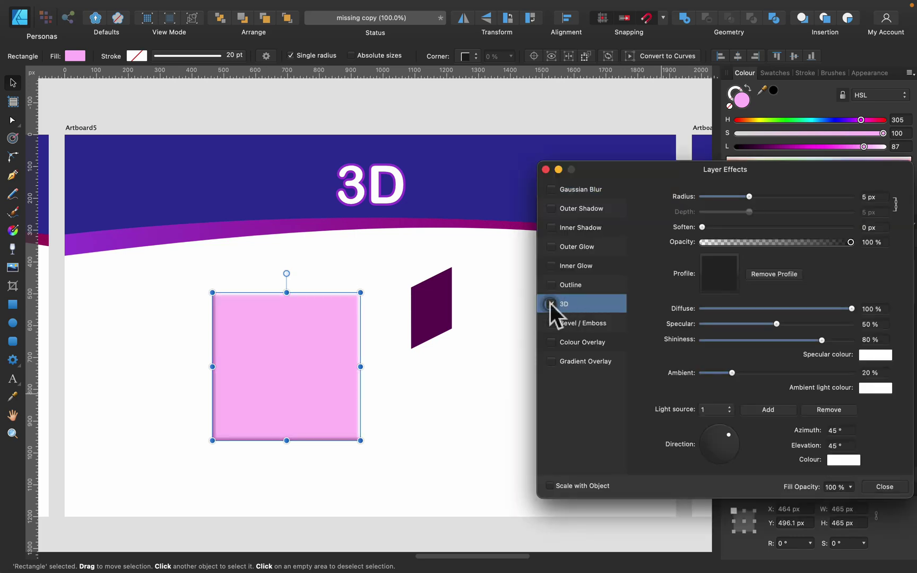
pyautogui.moveTo(777, 194); pyautogui.dragTo(822, 196)
pyautogui.moveTo(727, 444)
pyautogui.mouseDown()
pyautogui.moveTo(704, 444)
pyautogui.moveTo(713, 437)
pyautogui.moveTo(737, 456)
pyautogui.moveTo(696, 453)
pyautogui.moveTo(715, 427)
pyautogui.moveTo(733, 438)
pyautogui.moveTo(722, 422)
pyautogui.moveTo(710, 448)
pyautogui.moveTo(702, 431)
pyautogui.moveTo(726, 427)
pyautogui.moveTo(726, 442)
pyautogui.moveTo(712, 444)
pyautogui.moveTo(733, 422)
pyautogui.moveTo(735, 455)
pyautogui.moveTo(694, 437)
pyautogui.moveTo(726, 439)
pyautogui.mouseUp()
pyautogui.click(545, 169)
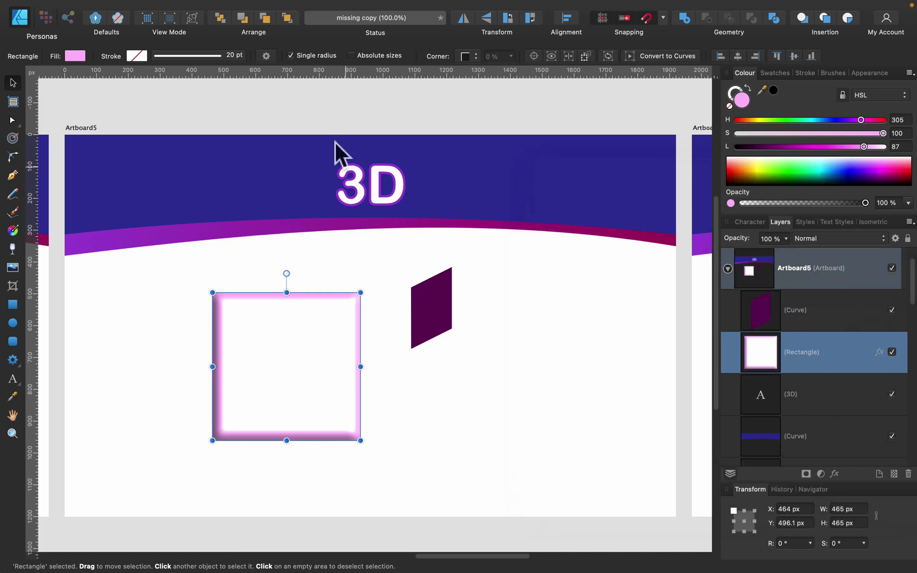
# - Move the parallelogram lower and pan over to the Real Vector Brush artboard
pyautogui.moveTo(439, 316); pyautogui.dragTo(440, 368)
pyautogui.click(486, 345)
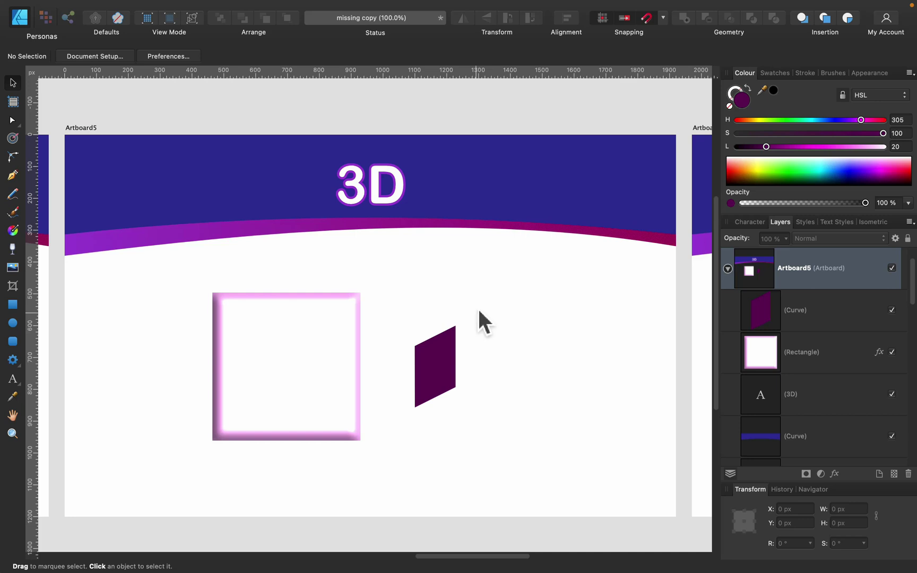
pyautogui.press('space')
pyautogui.moveTo(601, 301); pyautogui.dragTo(214, 321)
pyautogui.moveTo(585, 340)
pyautogui.mouseDown()
pyautogui.moveTo(404, 279)
pyautogui.moveTo(367, 317)
pyautogui.mouseUp()
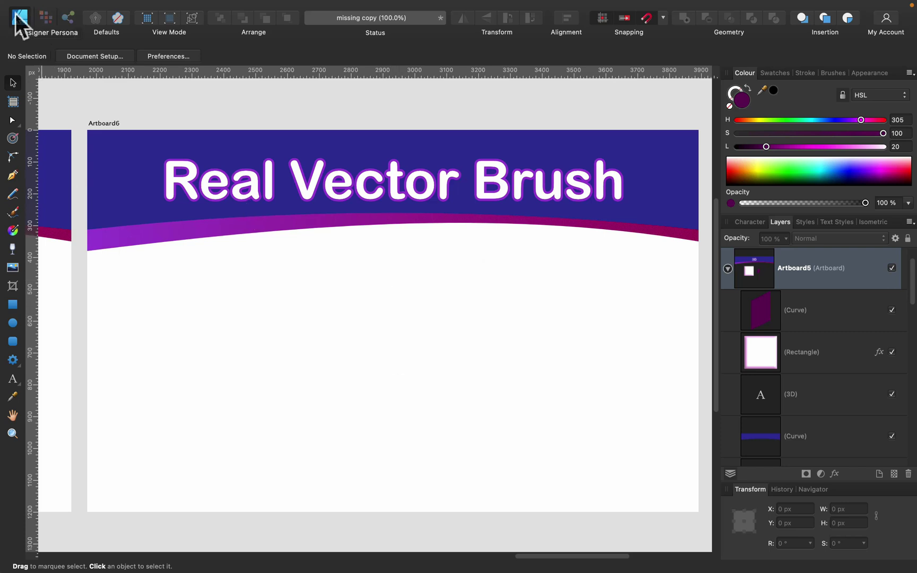
# - Pen-draw a three-node curve with a magenta 40 pt stroke
pyautogui.click(12, 175)
pyautogui.moveTo(212, 329); pyautogui.dragTo(204, 357)
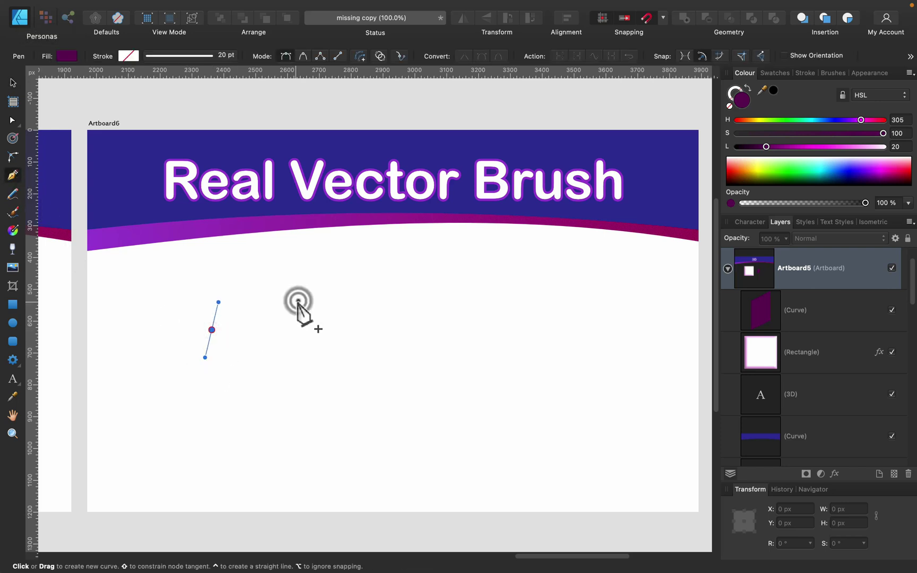
pyautogui.moveTo(298, 301); pyautogui.dragTo(328, 311)
pyautogui.moveTo(460, 331); pyautogui.dragTo(482, 370)
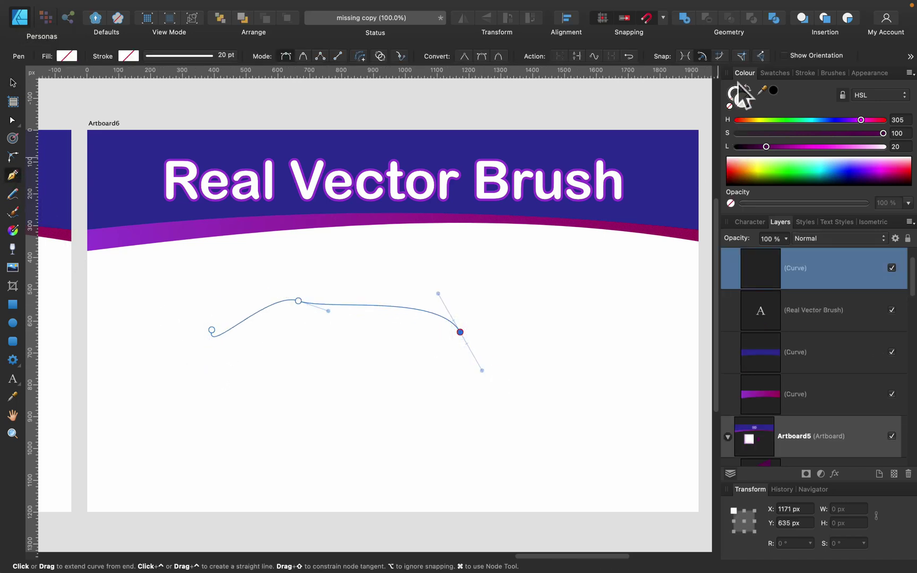
pyautogui.click(796, 146)
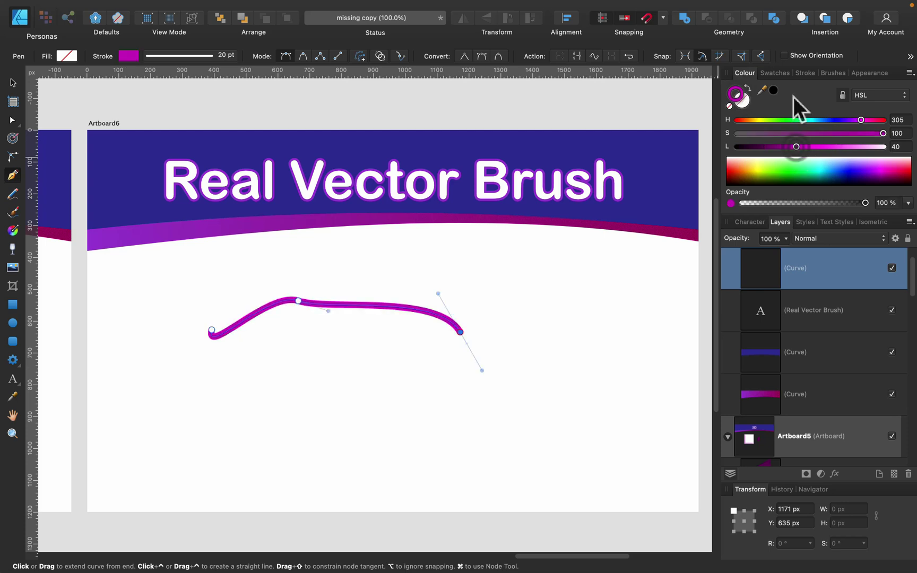
pyautogui.moveTo(816, 109); pyautogui.dragTo(843, 109)
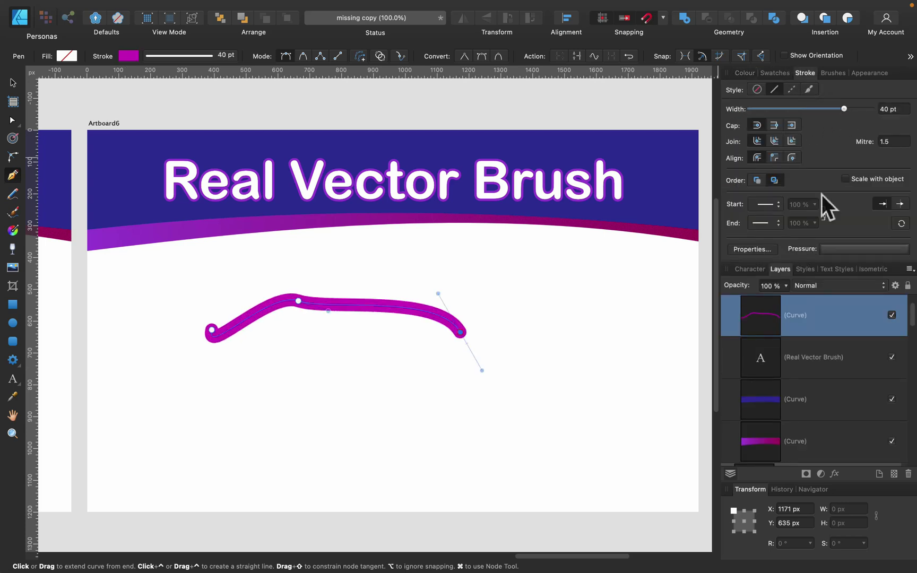
# - Edit the stroke's pressure profile so it peaks near the start and tapers away
pyautogui.click(878, 249)
pyautogui.moveTo(756, 257)
pyautogui.mouseDown()
pyautogui.moveTo(756, 345)
pyautogui.moveTo(767, 324)
pyautogui.mouseUp()
pyautogui.click(828, 321)
pyautogui.moveTo(828, 321); pyautogui.dragTo(795, 258)
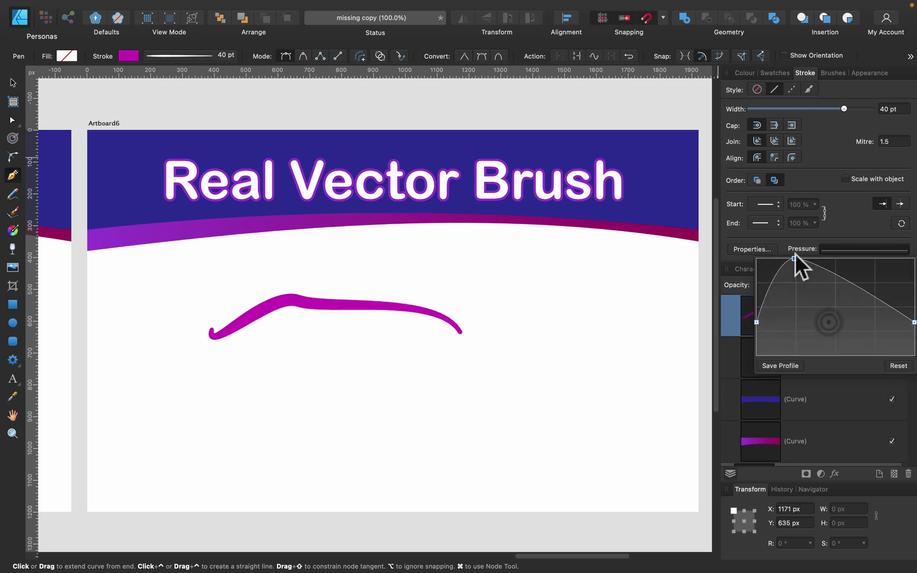
pyautogui.moveTo(844, 281)
pyautogui.mouseDown()
pyautogui.moveTo(853, 355)
pyautogui.moveTo(843, 281)
pyautogui.moveTo(838, 345)
pyautogui.mouseUp()
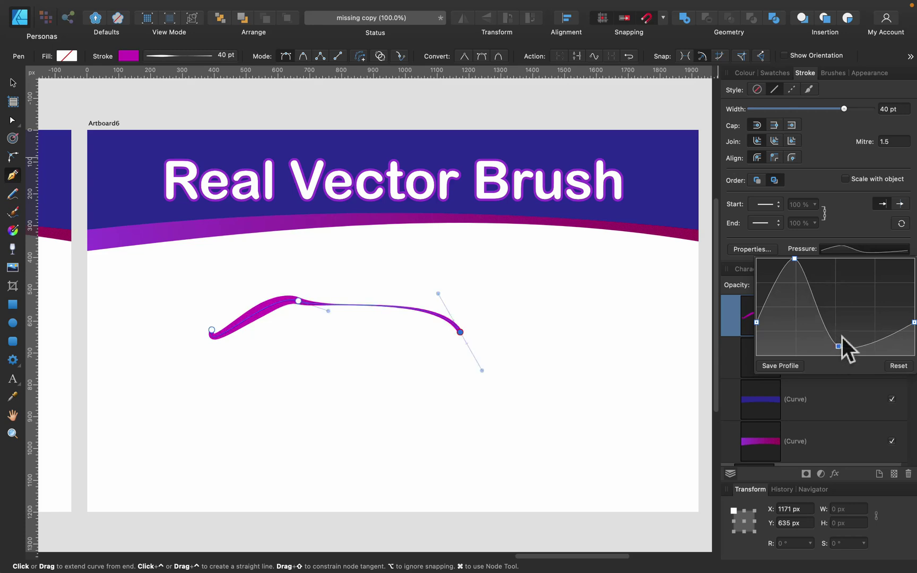
pyautogui.click(833, 72)
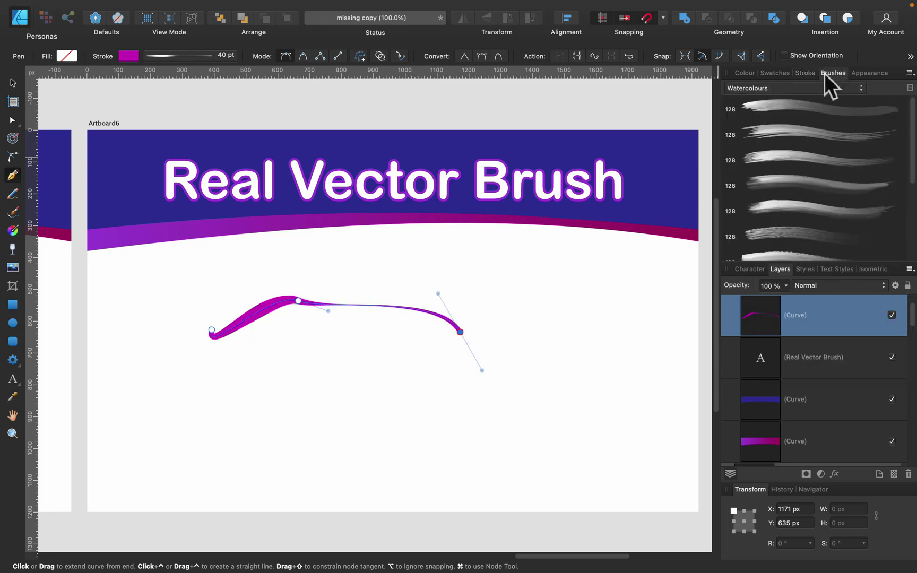
# - Apply a 128 pt brush from the Markers category to the curve
pyautogui.click(826, 88)
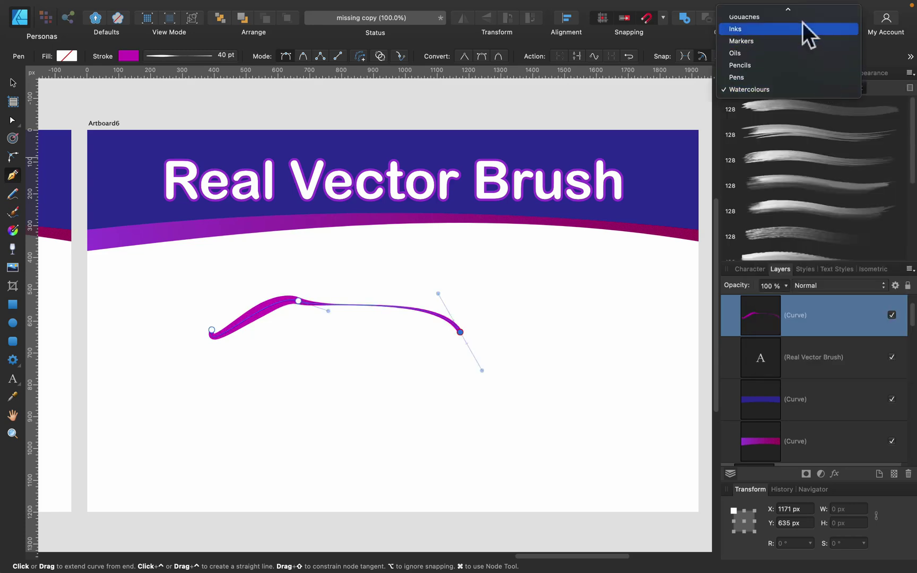
pyautogui.click(803, 45)
pyautogui.click(829, 167)
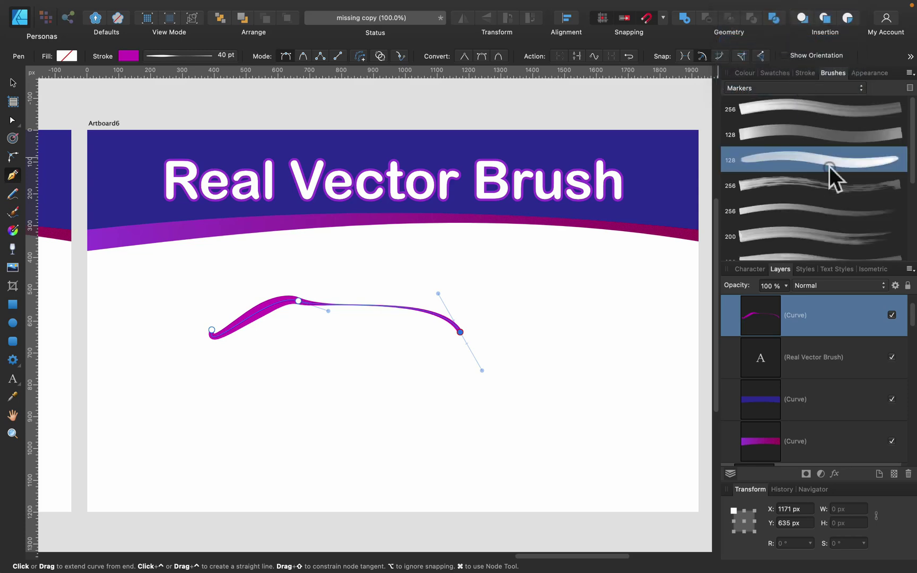
# - Drag the curve's nodes and handles into an N shape with a hooked end
pyautogui.click(12, 120)
pyautogui.moveTo(460, 332); pyautogui.dragTo(586, 391)
pyautogui.moveTo(564, 352)
pyautogui.mouseDown()
pyautogui.moveTo(517, 398)
pyautogui.moveTo(354, 453)
pyautogui.mouseUp()
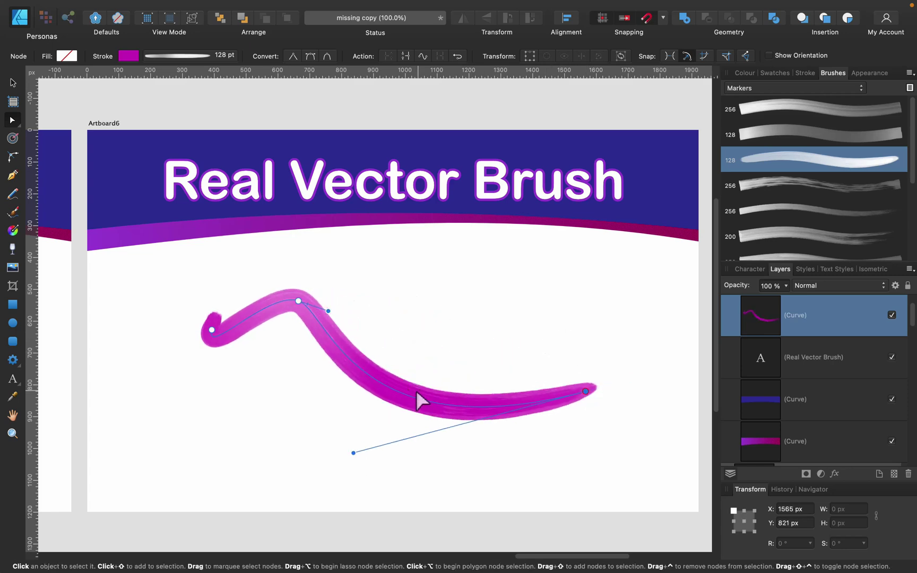
pyautogui.moveTo(415, 404); pyautogui.dragTo(556, 311)
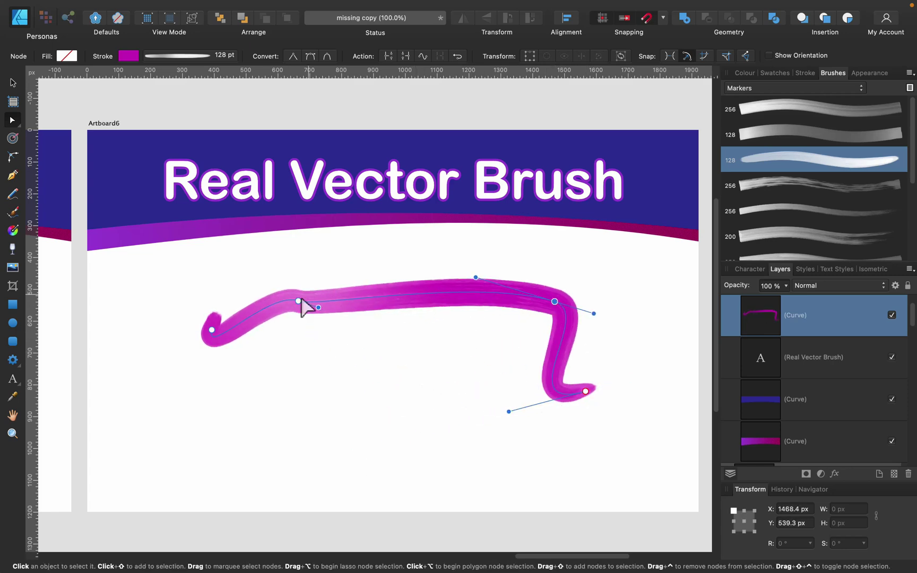
pyautogui.moveTo(327, 300)
pyautogui.mouseDown()
pyautogui.moveTo(493, 303)
pyautogui.moveTo(499, 399)
pyautogui.mouseUp()
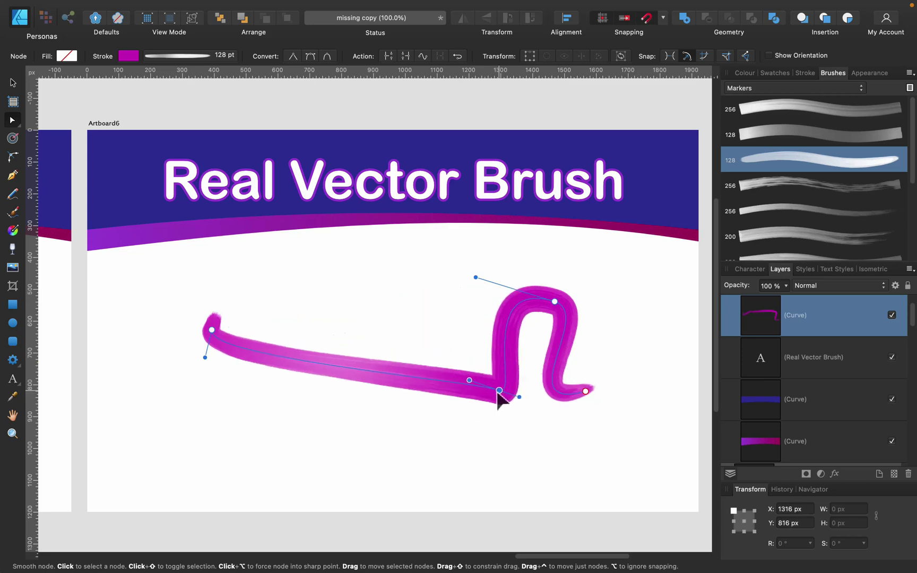
pyautogui.moveTo(211, 330)
pyautogui.mouseDown()
pyautogui.moveTo(511, 297)
pyautogui.moveTo(450, 305)
pyautogui.mouseUp()
pyautogui.moveTo(464, 351); pyautogui.dragTo(430, 380)
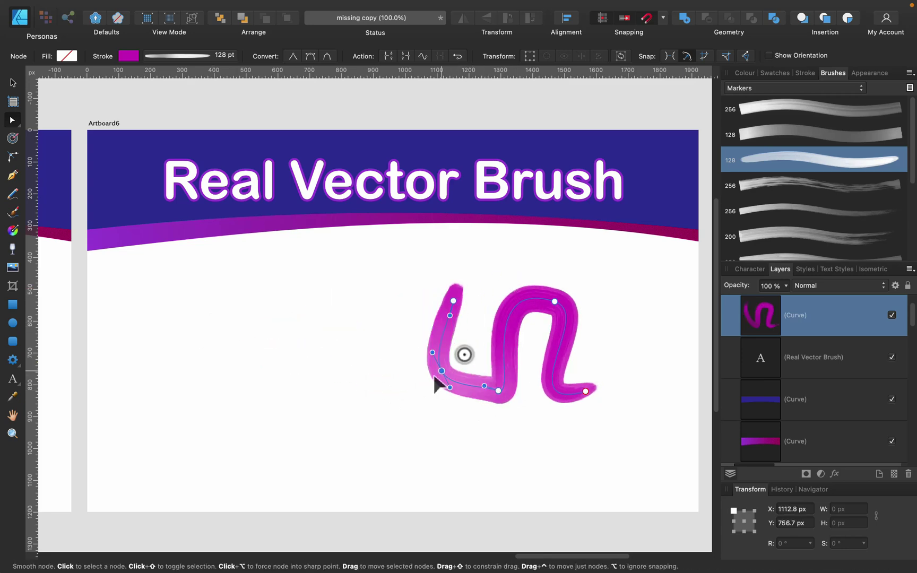
pyautogui.moveTo(450, 316)
pyautogui.mouseDown()
pyautogui.moveTo(426, 303)
pyautogui.moveTo(458, 287)
pyautogui.mouseUp()
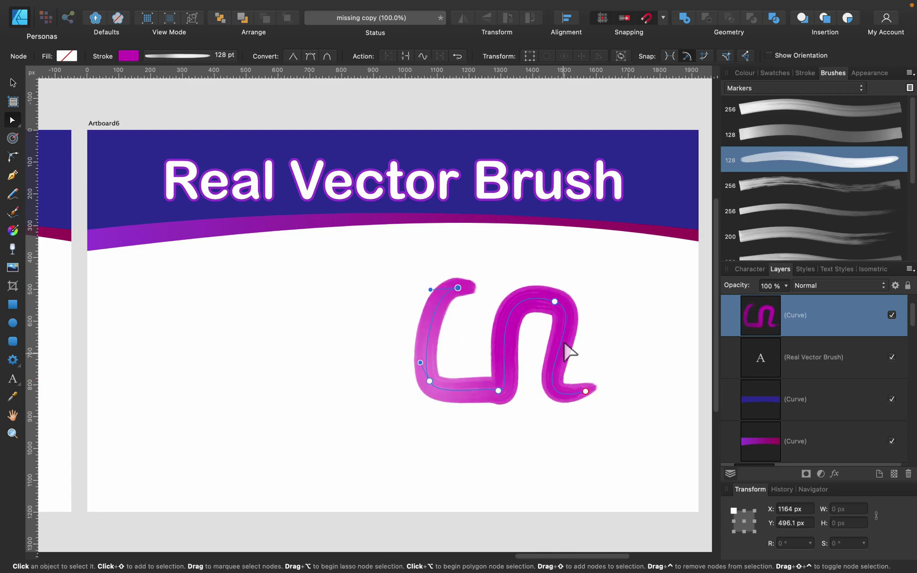
# - Raise the middle into a taller hump, add nodes, and stretch the start left into a zigzag
pyautogui.moveTo(563, 348); pyautogui.dragTo(628, 293)
pyautogui.moveTo(552, 302); pyautogui.dragTo(540, 266)
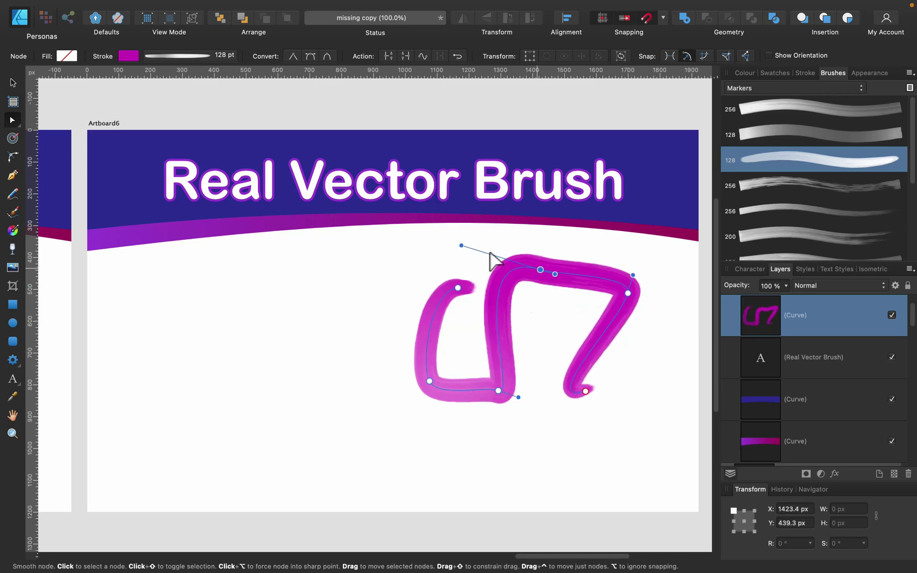
pyautogui.moveTo(508, 297); pyautogui.dragTo(512, 338)
pyautogui.click(517, 329)
pyautogui.click(521, 331)
pyautogui.click(435, 316)
pyautogui.moveTo(459, 290)
pyautogui.mouseDown()
pyautogui.moveTo(409, 270)
pyautogui.moveTo(321, 273)
pyautogui.mouseUp()
pyautogui.moveTo(436, 320)
pyautogui.mouseDown()
pyautogui.moveTo(492, 270)
pyautogui.moveTo(394, 303)
pyautogui.moveTo(360, 379)
pyautogui.moveTo(269, 393)
pyautogui.mouseUp()
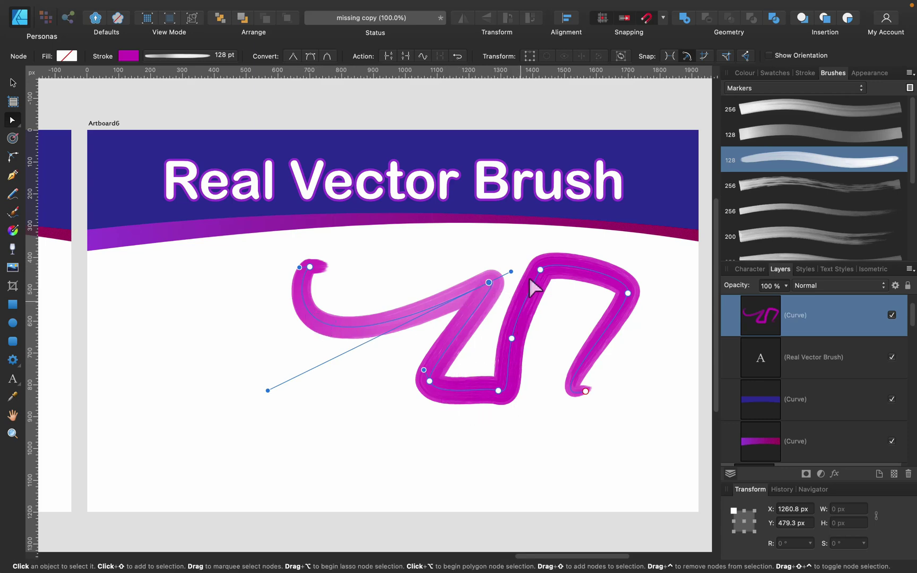
# - Try several 256, 320 and 128 pt marker brushes on the curve
pyautogui.click(814, 188)
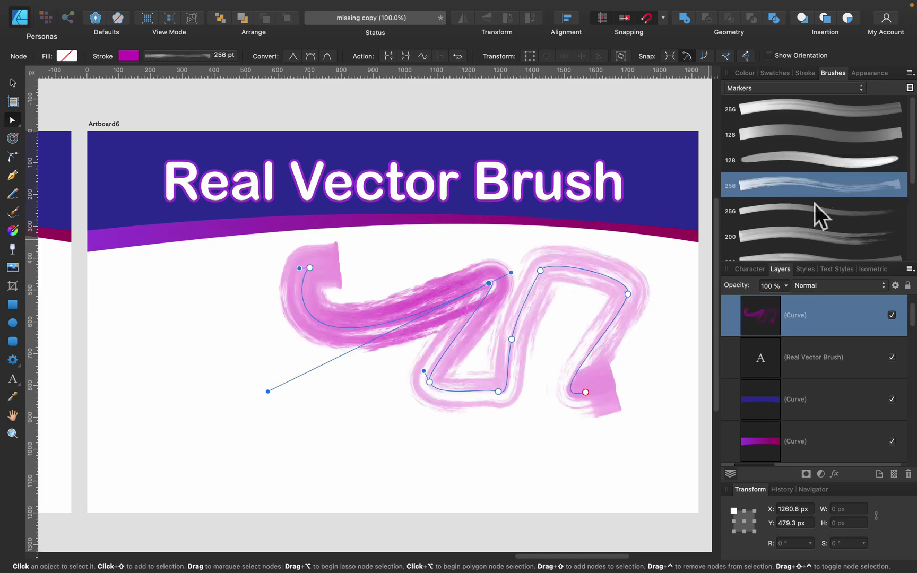
pyautogui.click(814, 209)
pyautogui.click(801, 253)
pyautogui.scroll(-1, 796, 255)
pyautogui.click(797, 250)
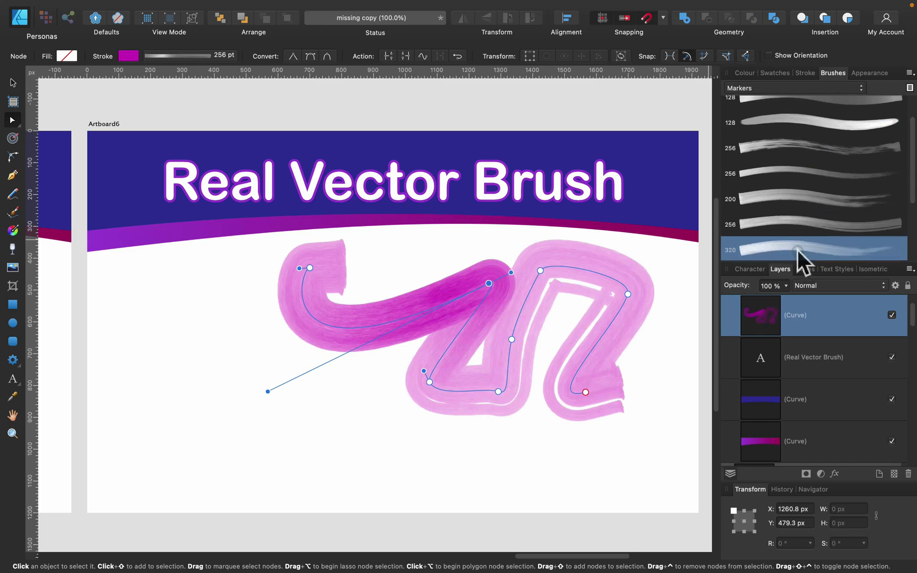
pyautogui.scroll(-4, 798, 238)
pyautogui.click(811, 164)
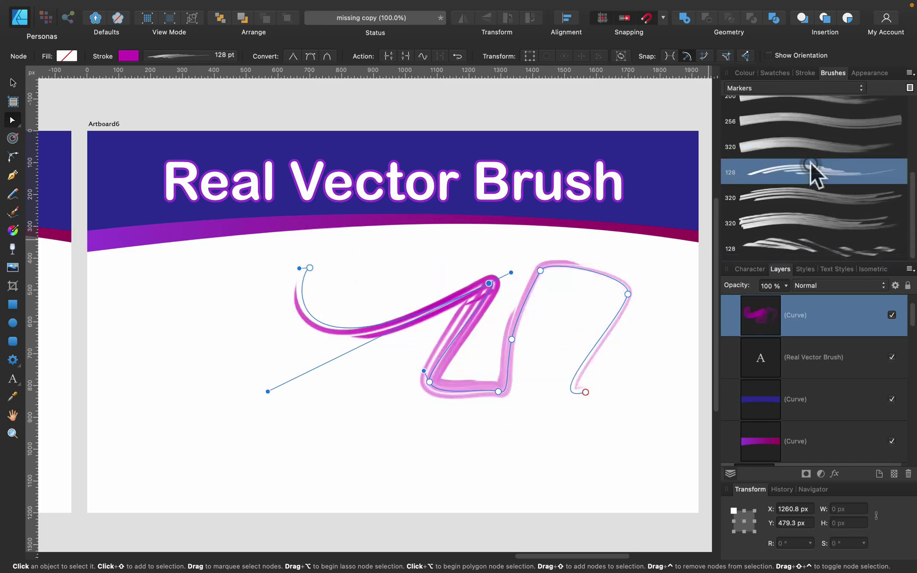
pyautogui.click(828, 211)
pyautogui.click(834, 250)
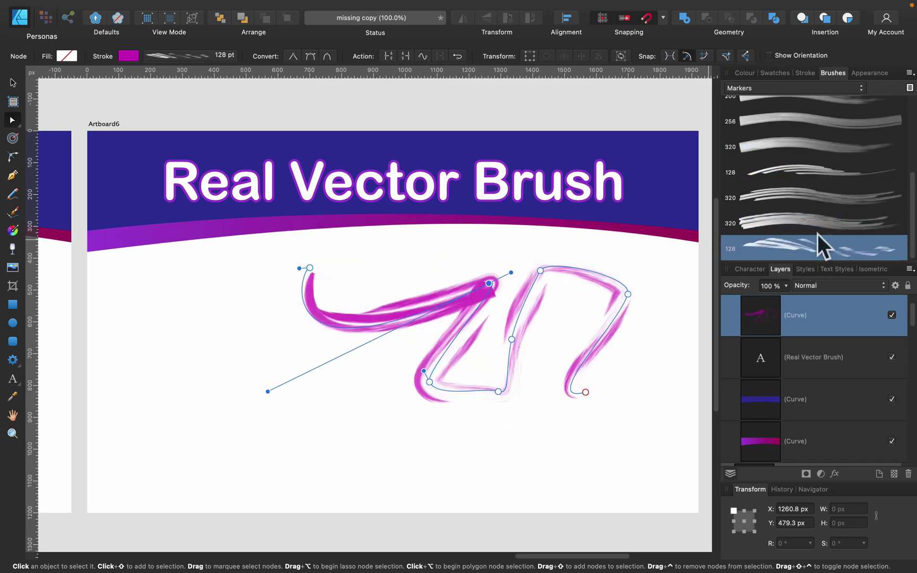
# - Settle on the top 256 pt marker brush and bring up the brush category list
pyautogui.scroll(3, 823, 225)
pyautogui.scroll(2, 819, 175)
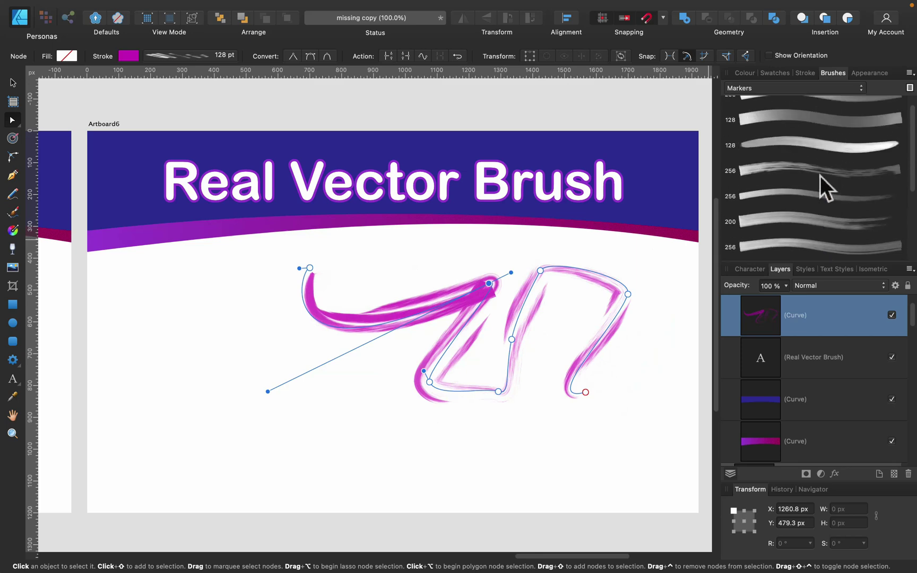
pyautogui.click(818, 116)
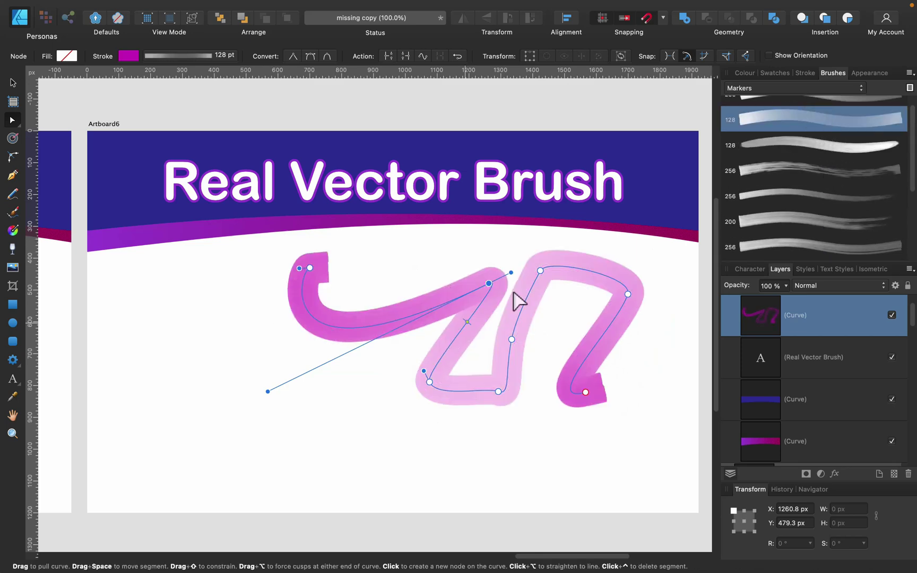
pyautogui.scroll(1, 788, 194)
pyautogui.click(823, 105)
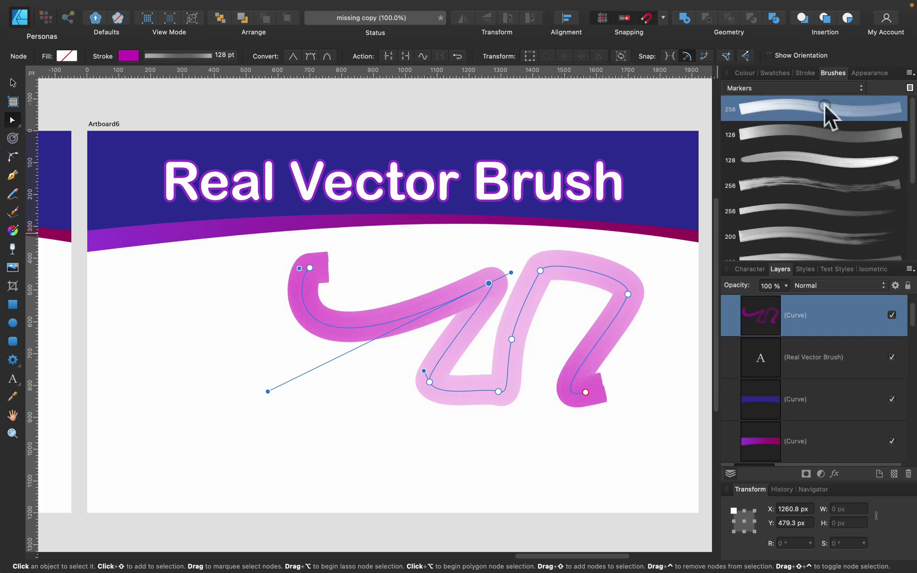
pyautogui.click(823, 86)
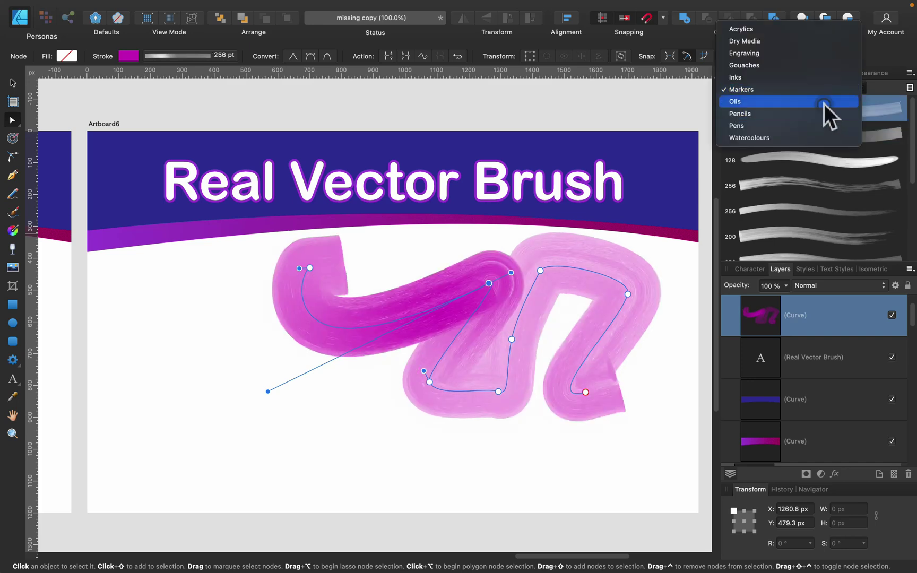
# - Switch the brush library to Oils, then zoom in close on the stroke texture and back out
pyautogui.click(823, 102)
pyautogui.press('super+equal')
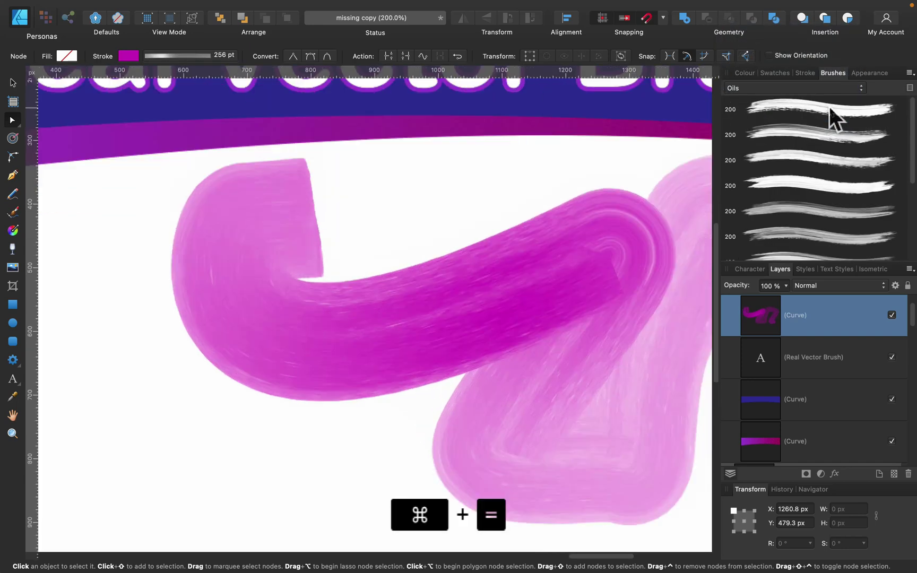
pyautogui.press('super+equal')
pyautogui.press('super+equal')
pyautogui.press('super+equal')
pyautogui.press('super+equal')
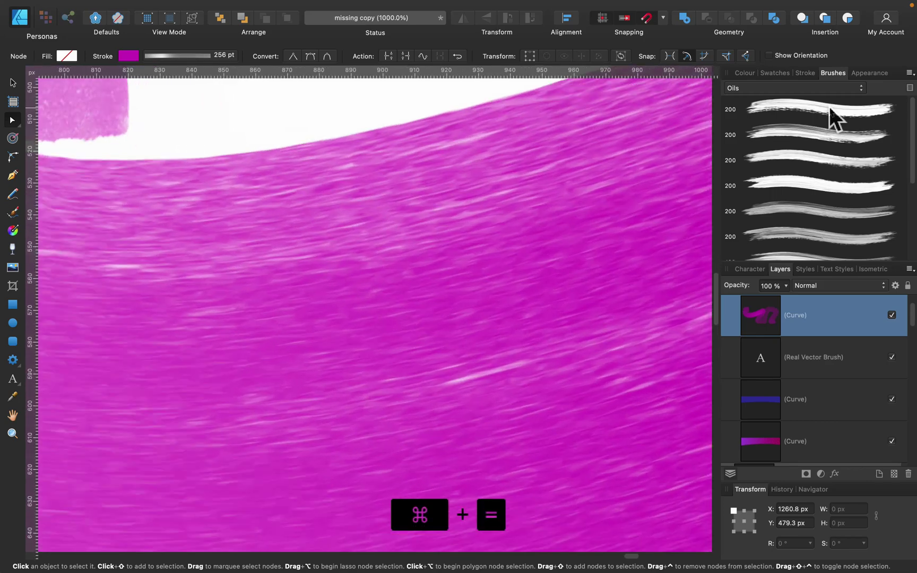
pyautogui.press('super+equal')
pyautogui.scroll(3, 493, 253)
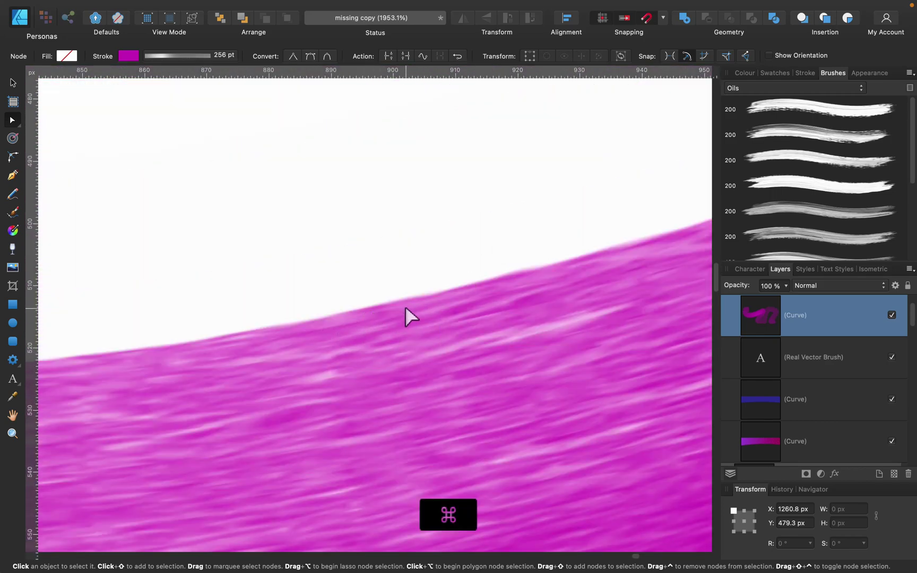
pyautogui.press('super+minus')
pyautogui.press('super+minus')
pyautogui.press('super+minus')
pyautogui.press('super+minus')
pyautogui.press('super+minus')
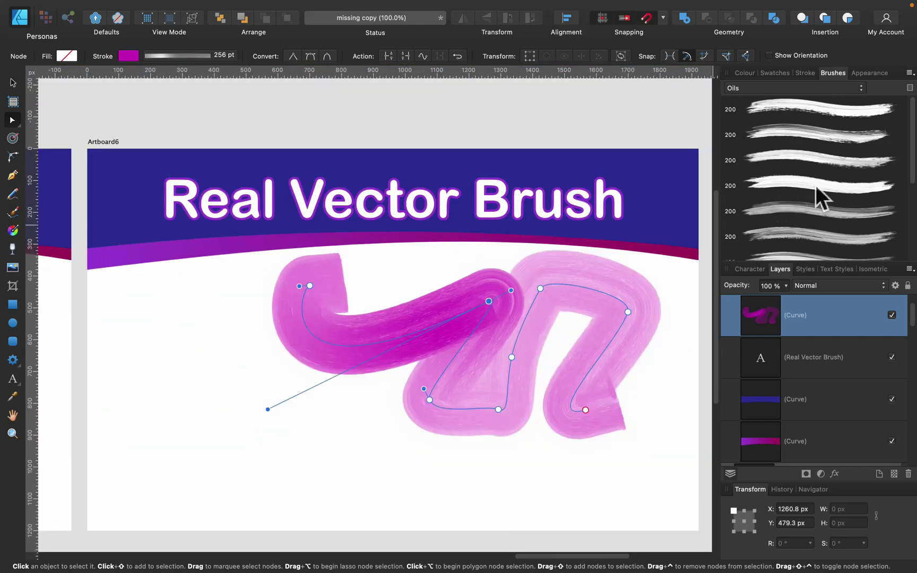
# - Try several different Oils brushes on the magenta zigzag curve's stroke
pyautogui.click(829, 210)
pyautogui.click(826, 187)
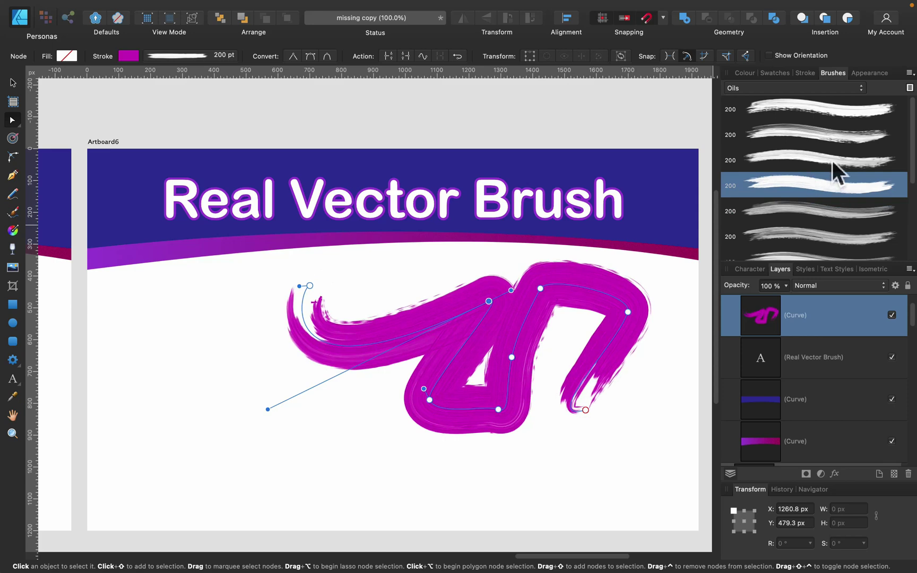
pyautogui.click(830, 162)
pyautogui.scroll(-3, 825, 143)
pyautogui.click(804, 215)
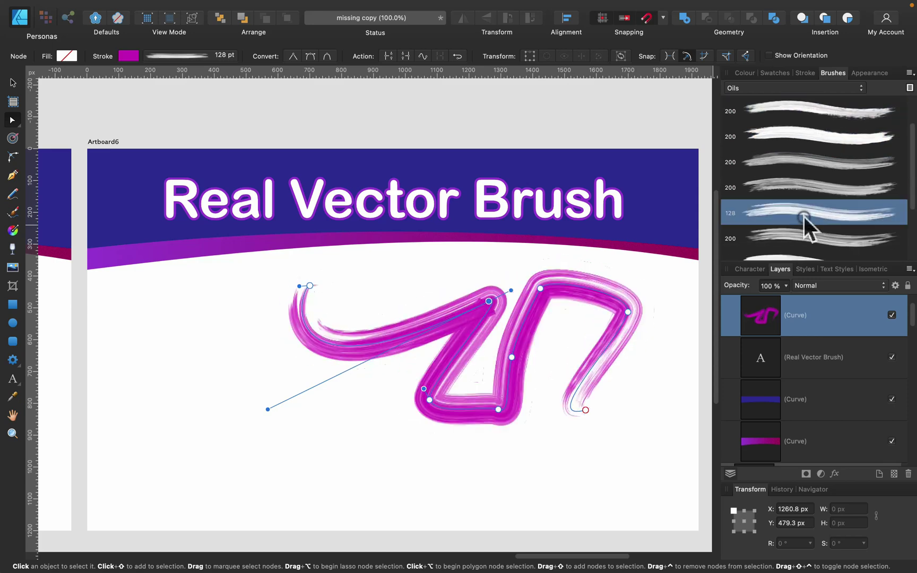
pyautogui.click(806, 241)
pyautogui.click(808, 159)
# - Try the 128 pt and 200 pt oil brushes, ending on Light Glazing Oil 01
pyautogui.click(807, 205)
pyautogui.click(808, 137)
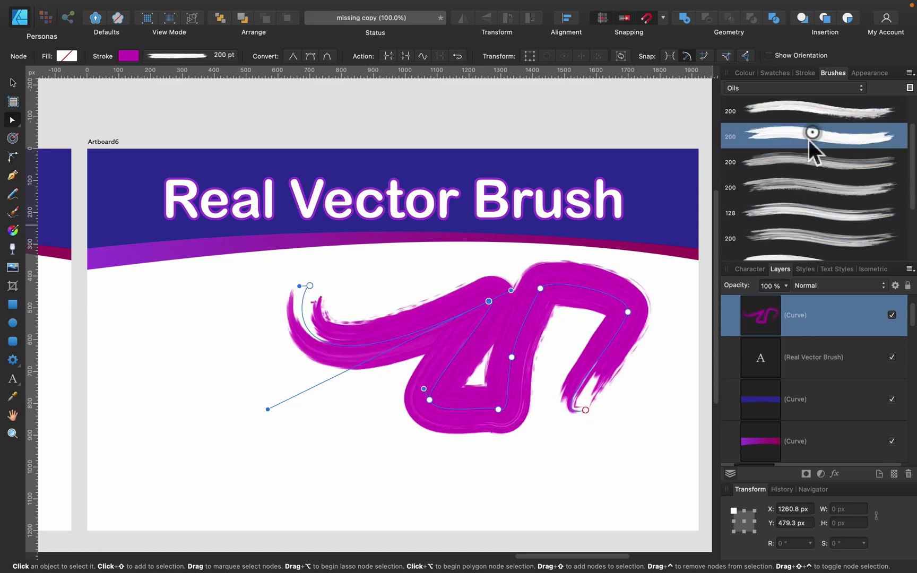
pyautogui.scroll(-2, 803, 212)
pyautogui.click(804, 225)
pyautogui.click(814, 170)
pyautogui.click(803, 128)
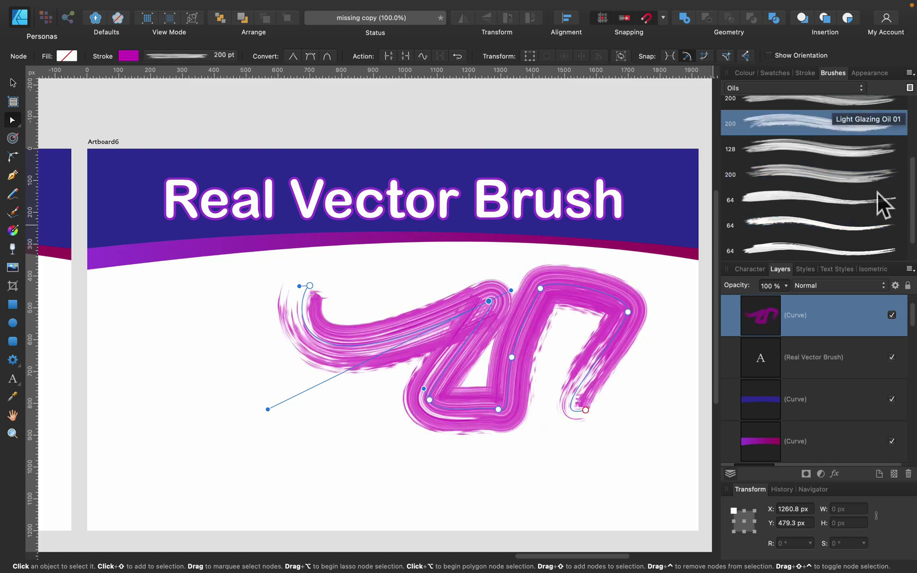
# - Switch to the thinner 64 pt oil brushes, finishing on the last one
pyautogui.click(822, 205)
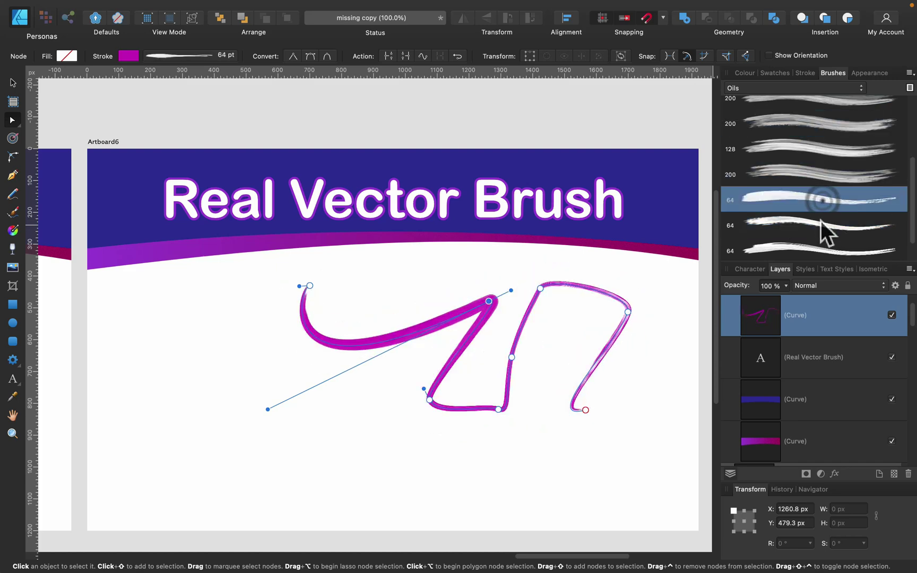
pyautogui.click(820, 227)
pyautogui.scroll(-1, 827, 227)
pyautogui.click(828, 220)
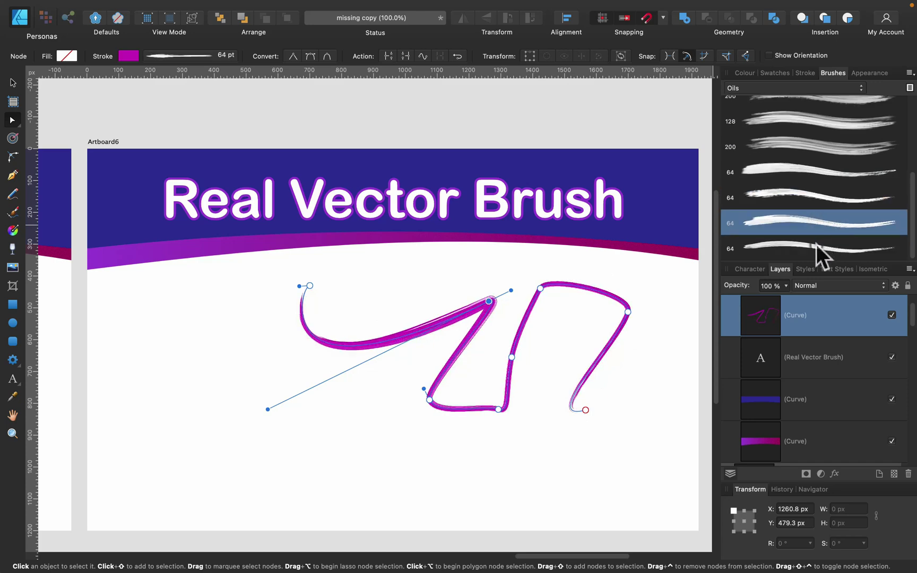
pyautogui.click(816, 244)
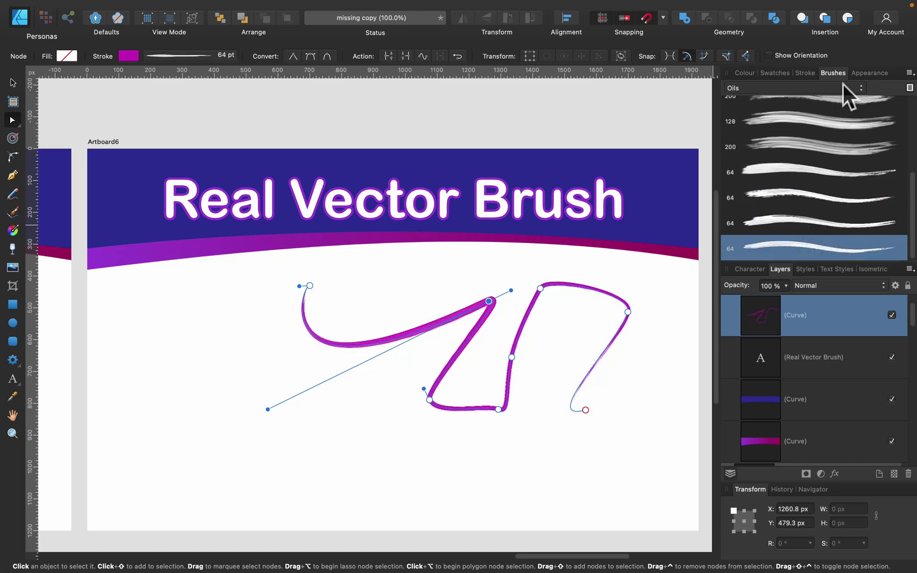
# - Select the whole curve with the Move Tool and apply a different 64 pt oil brush
pyautogui.click(13, 83)
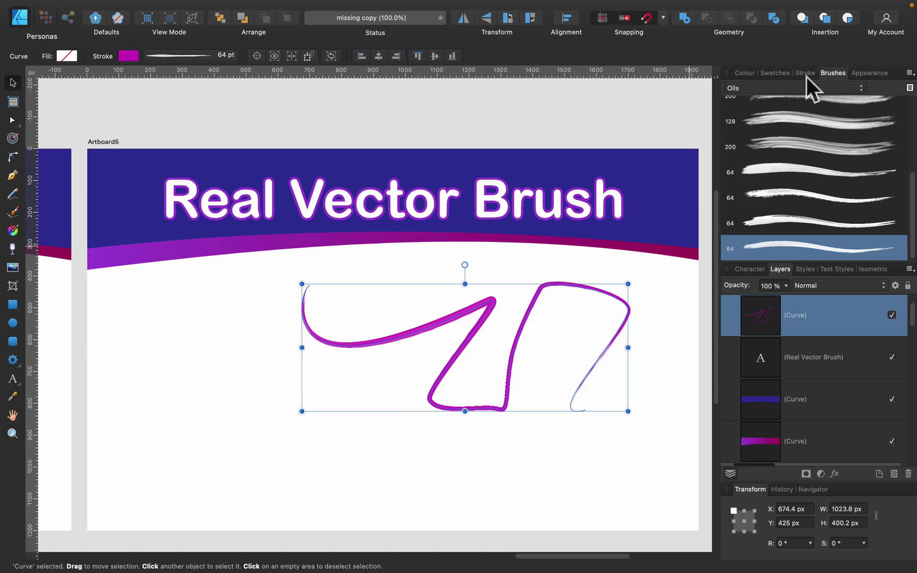
pyautogui.click(804, 172)
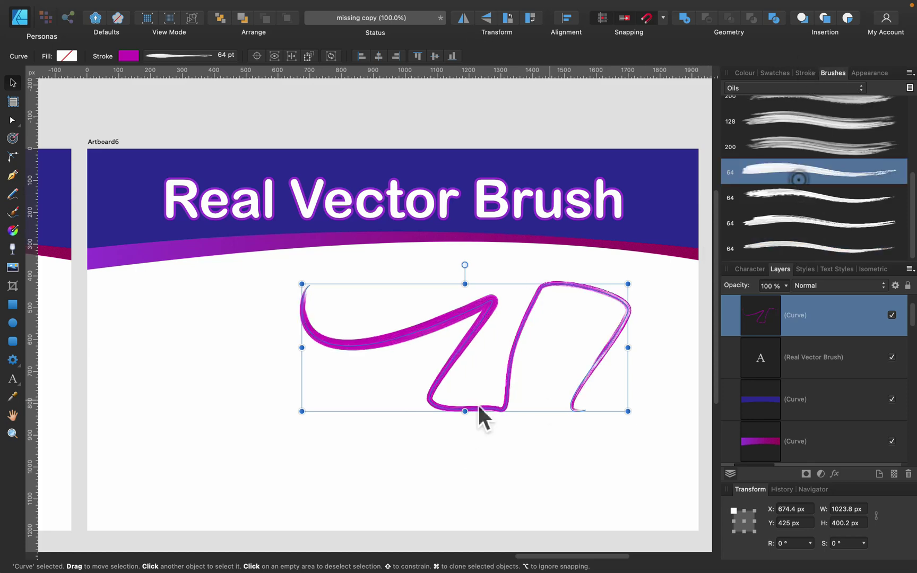
pyautogui.click(774, 72)
pyautogui.click(745, 76)
# - Widen the curve's stroke to 100 pt and move it lower-left on the artboard
pyautogui.click(802, 73)
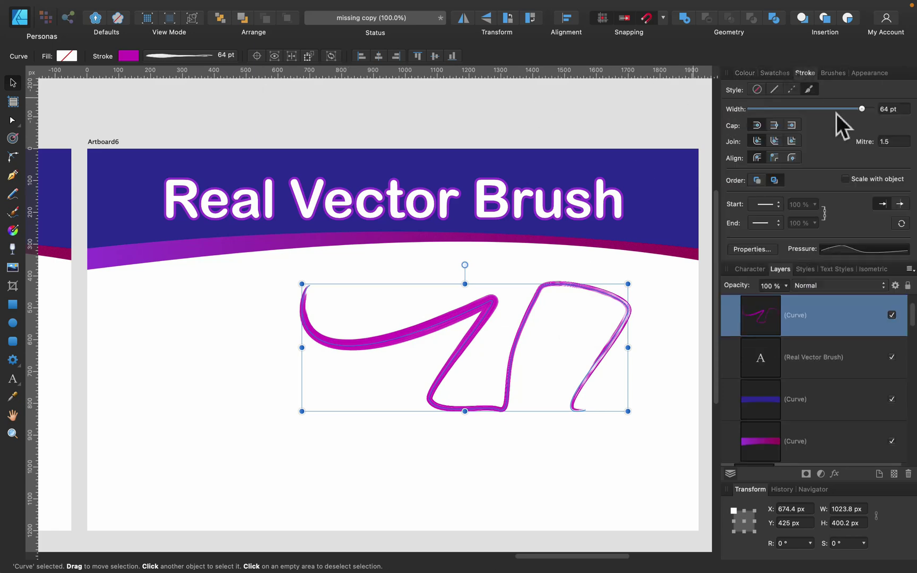
pyautogui.moveTo(862, 109); pyautogui.dragTo(901, 119)
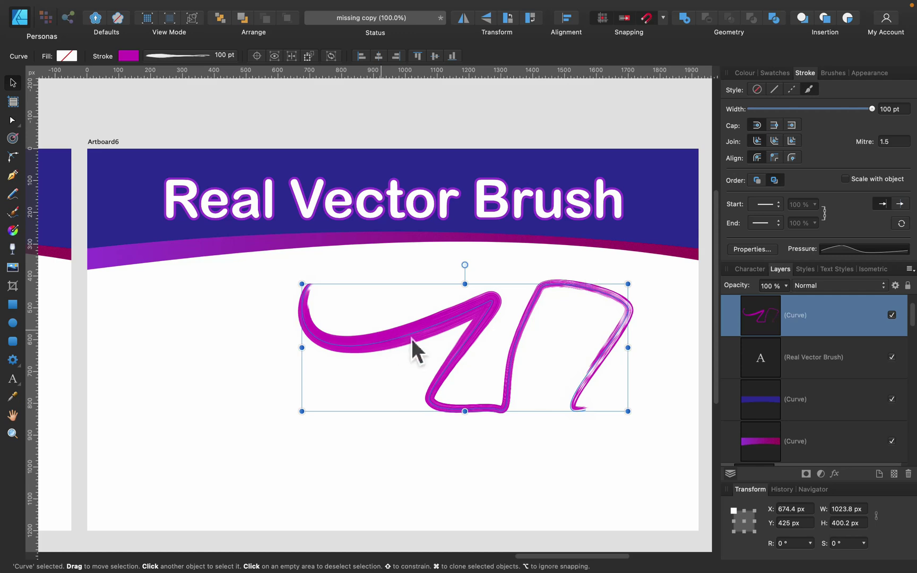
pyautogui.moveTo(411, 339)
pyautogui.mouseDown()
pyautogui.moveTo(458, 384)
pyautogui.moveTo(440, 382)
pyautogui.mouseUp()
pyautogui.moveTo(211, 12)
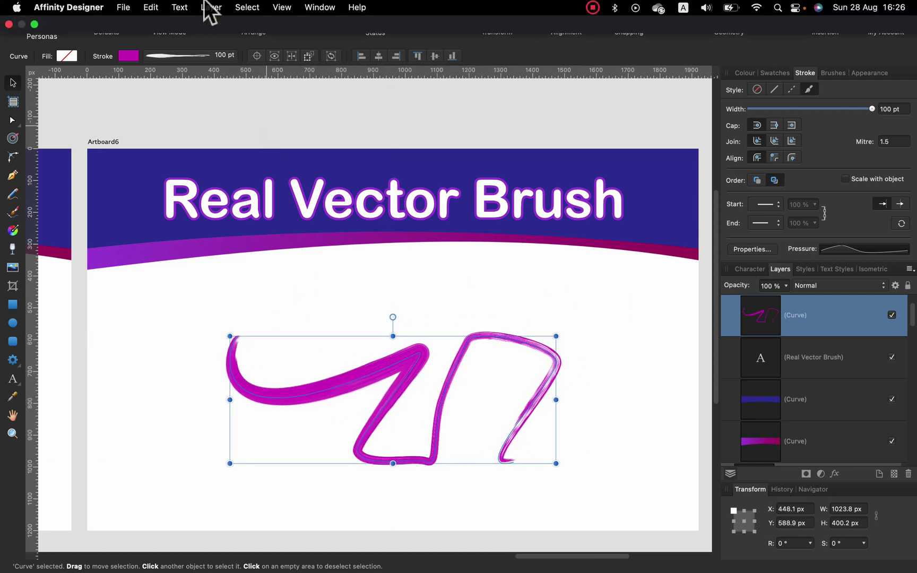
pyautogui.click(151, 10)
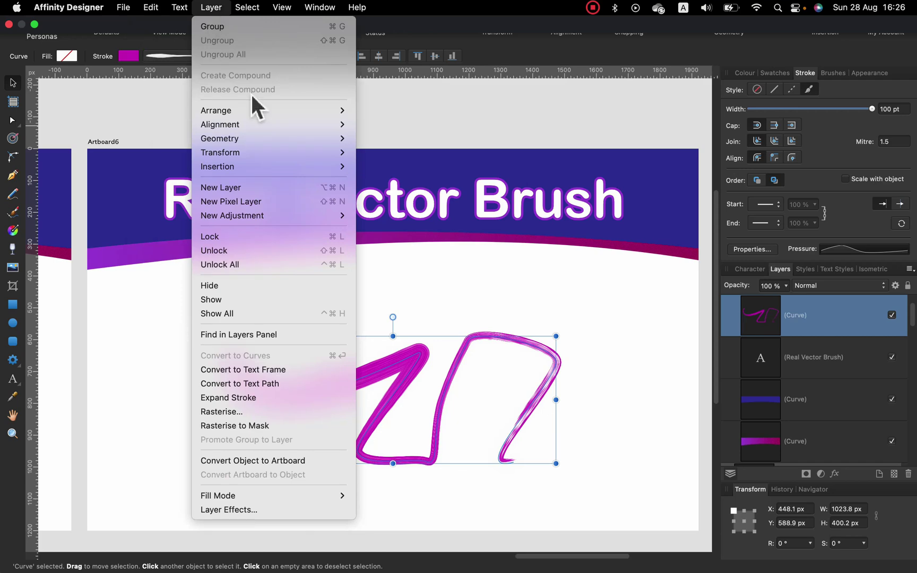
pyautogui.click(242, 400)
pyautogui.click(242, 398)
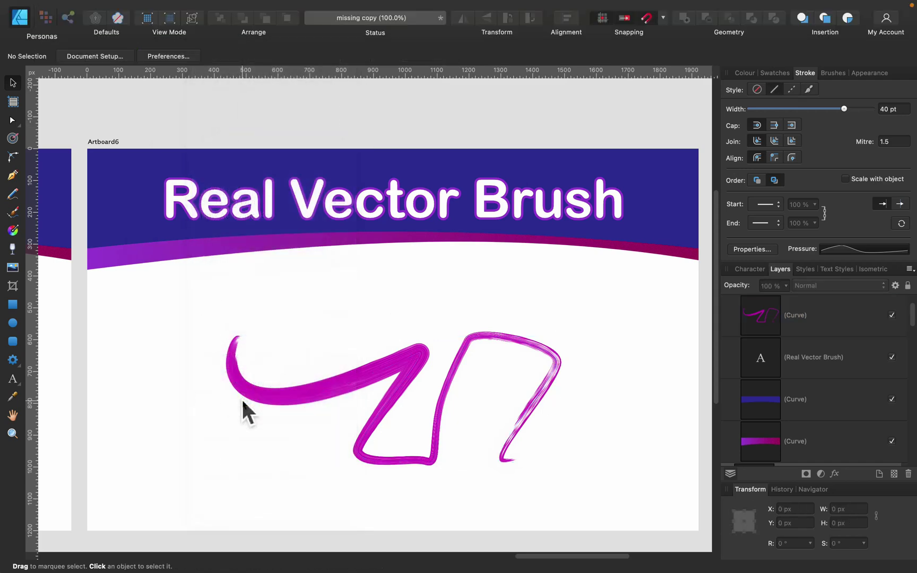
pyautogui.click(303, 390)
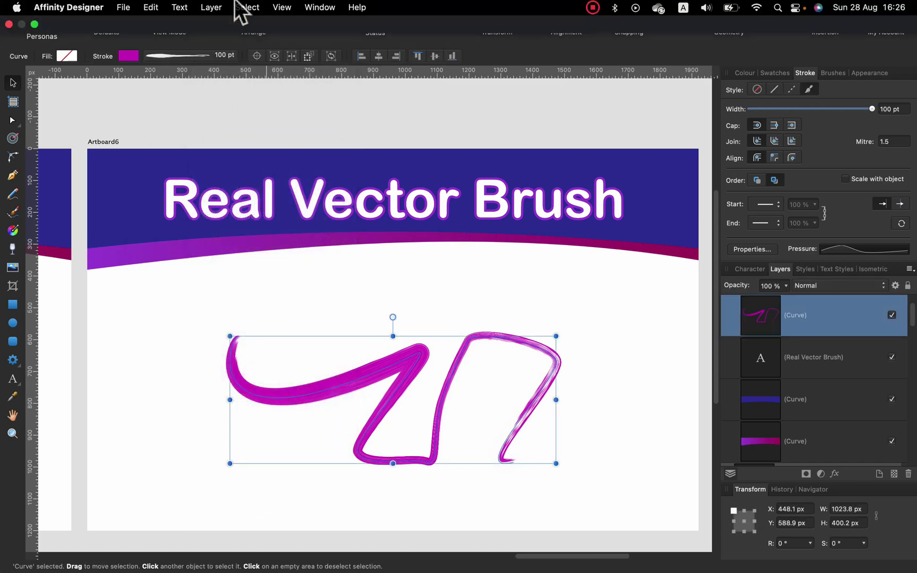
pyautogui.click(212, 8)
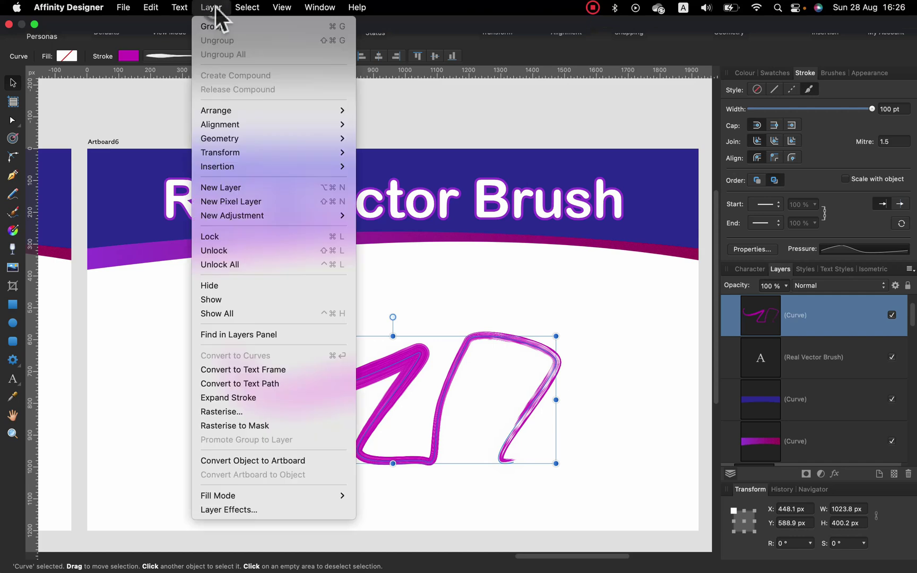
pyautogui.click(260, 399)
pyautogui.click(394, 356)
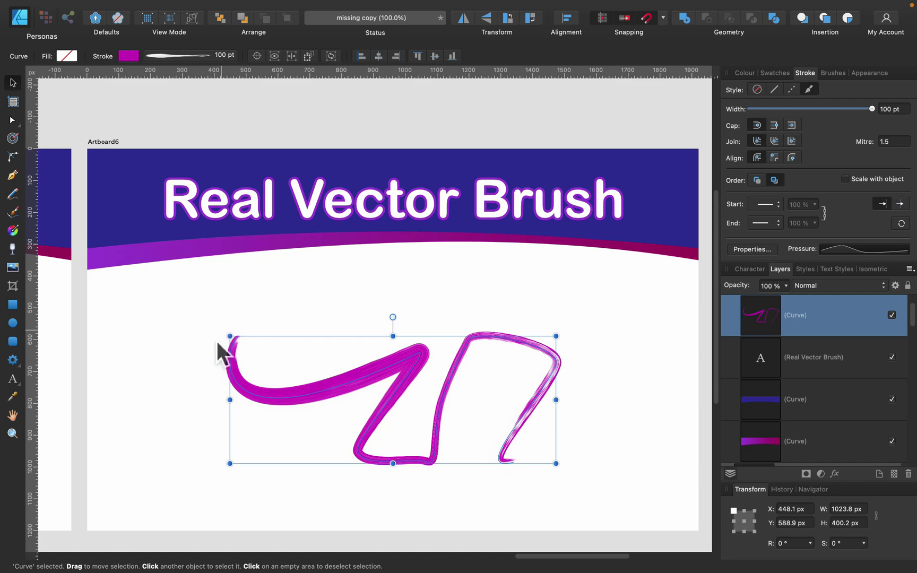
pyautogui.press('super+equal')
pyautogui.press('super+equal')
pyautogui.press('super+equal')
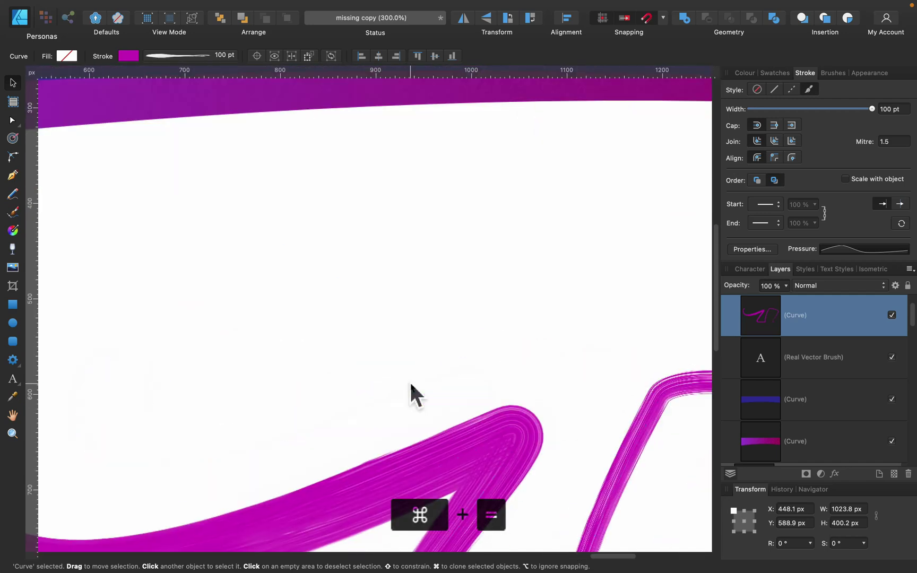
pyautogui.scroll(-5, 411, 385)
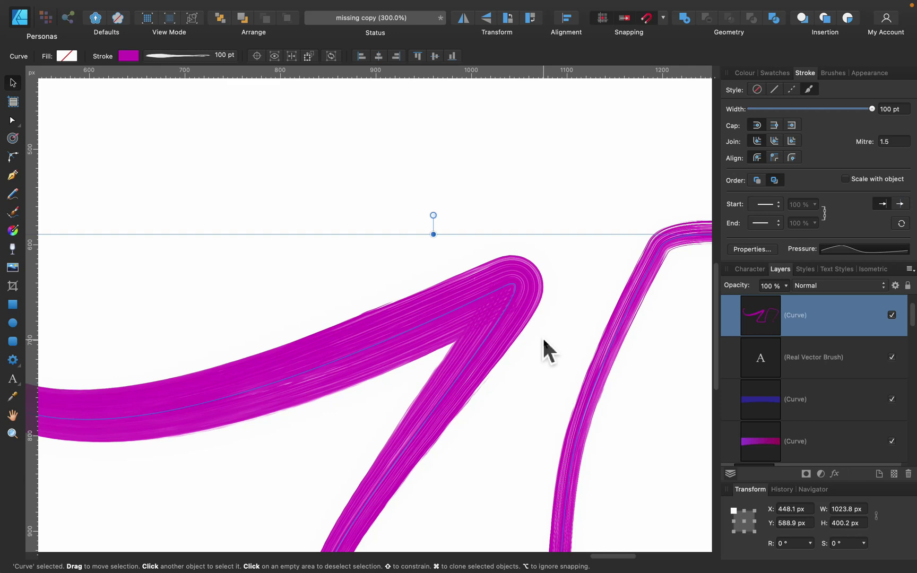
pyautogui.press('super+minus')
pyautogui.press('super+minus')
pyautogui.press('super+minus')
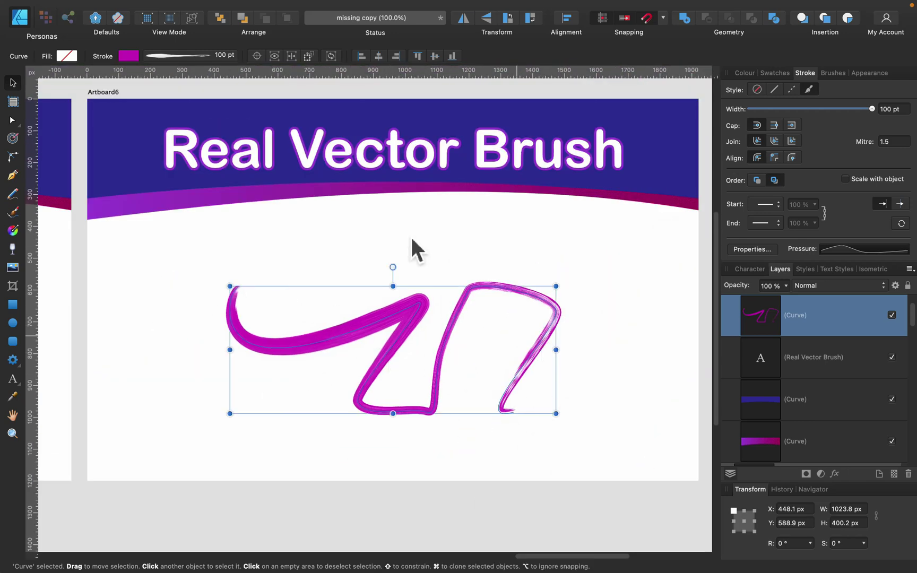
# - Deselect the oil-brushed zigzag so it shows cleanly on the Real Vector Brush artboard
pyautogui.click(595, 248)
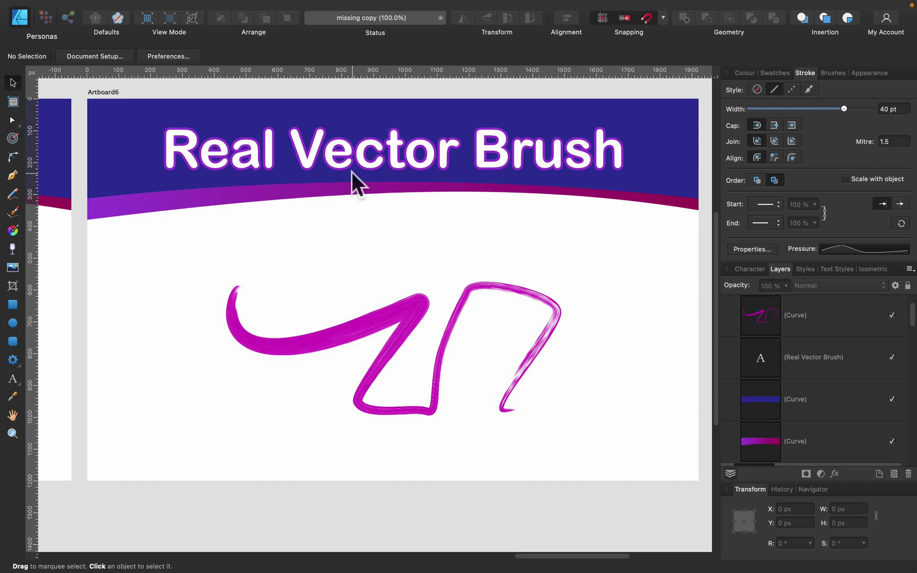
pyautogui.scroll(1, 488, 221)
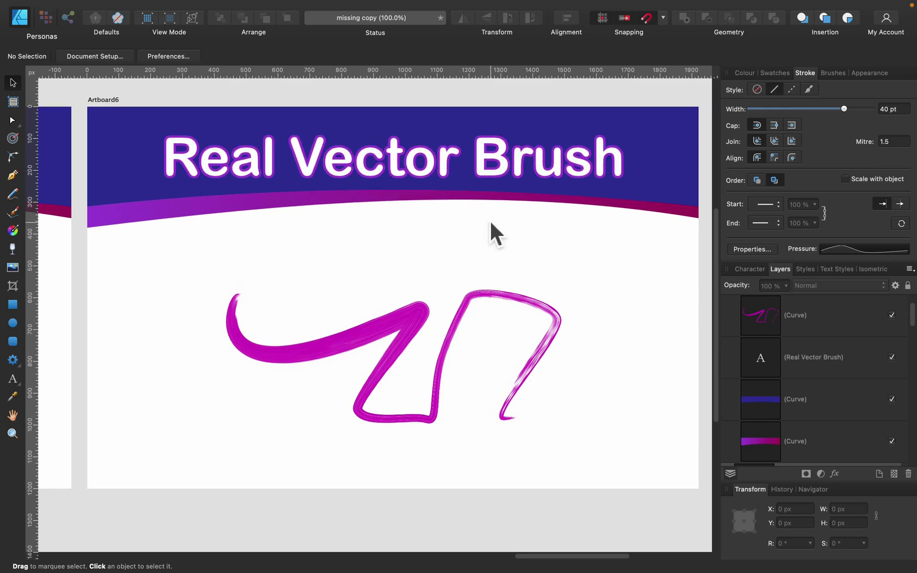